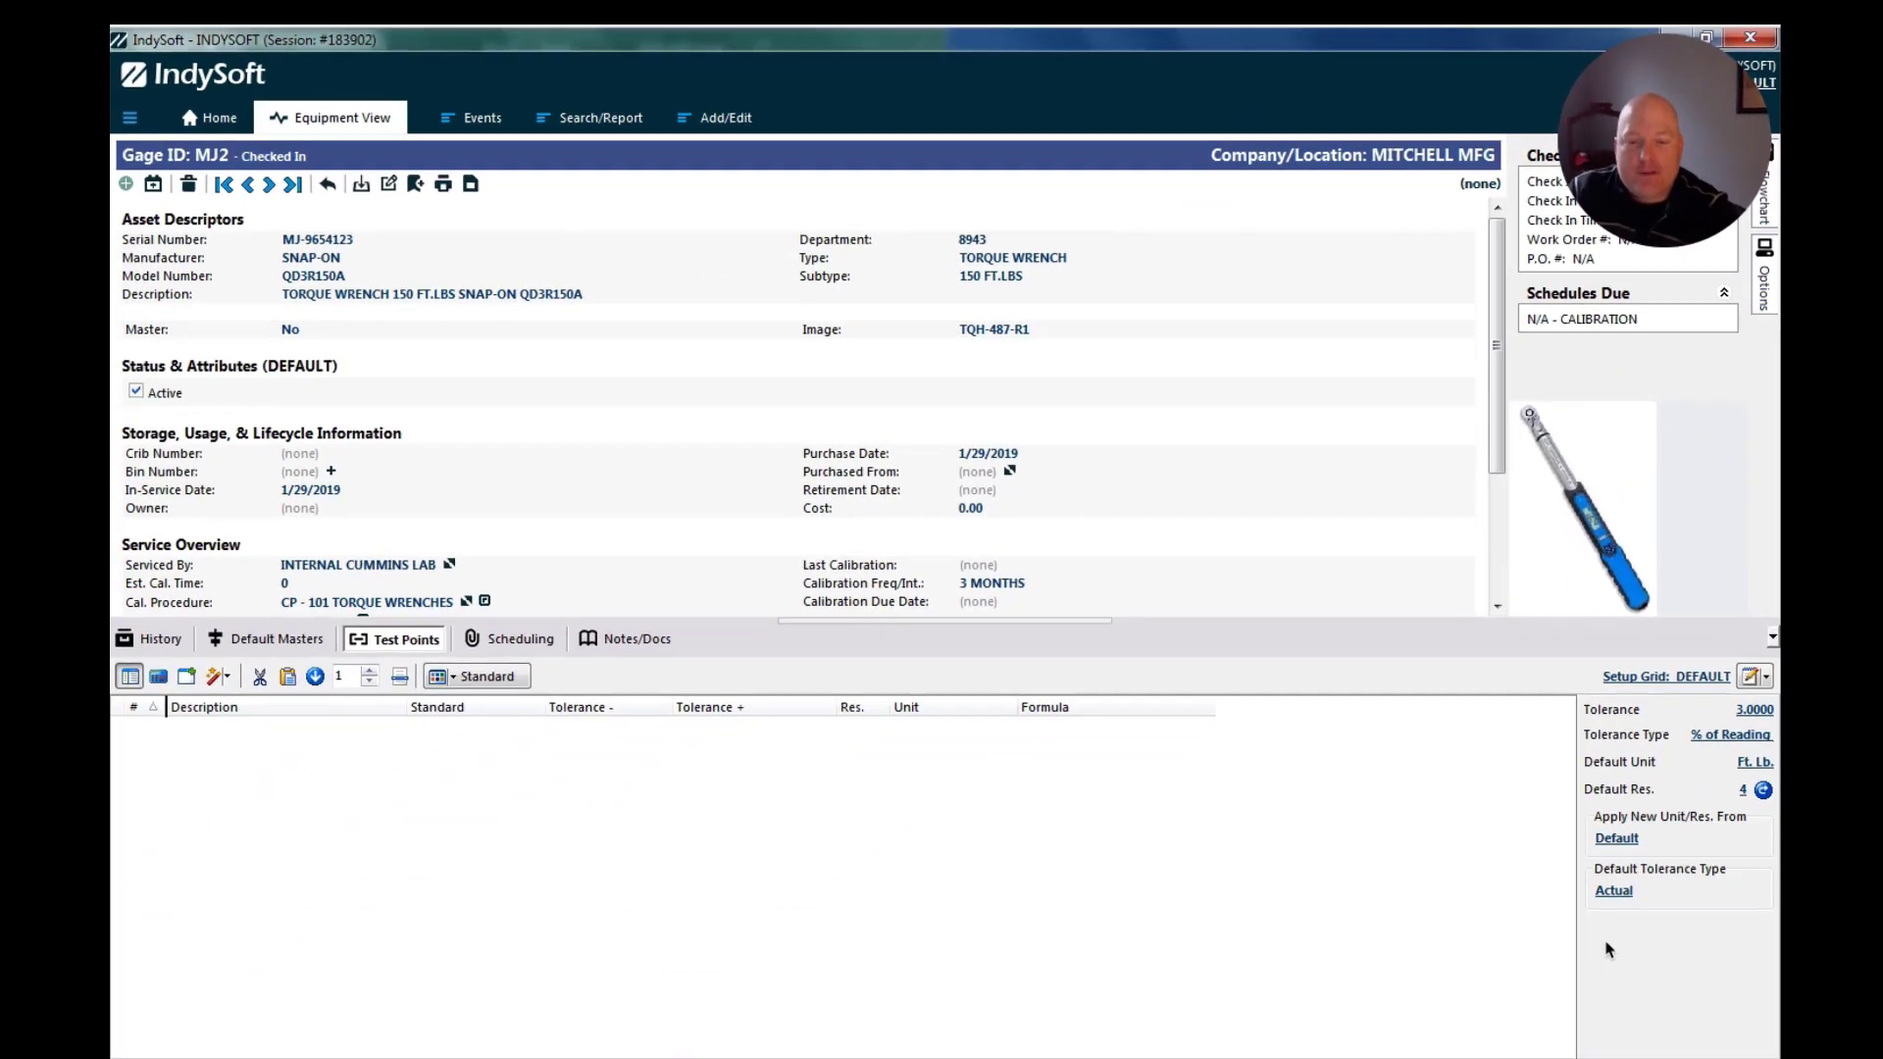
Bring up the Excel torque wrench sheet and review its title and the 20/50/100% of FS descriptions.
left_click(861, 1054)
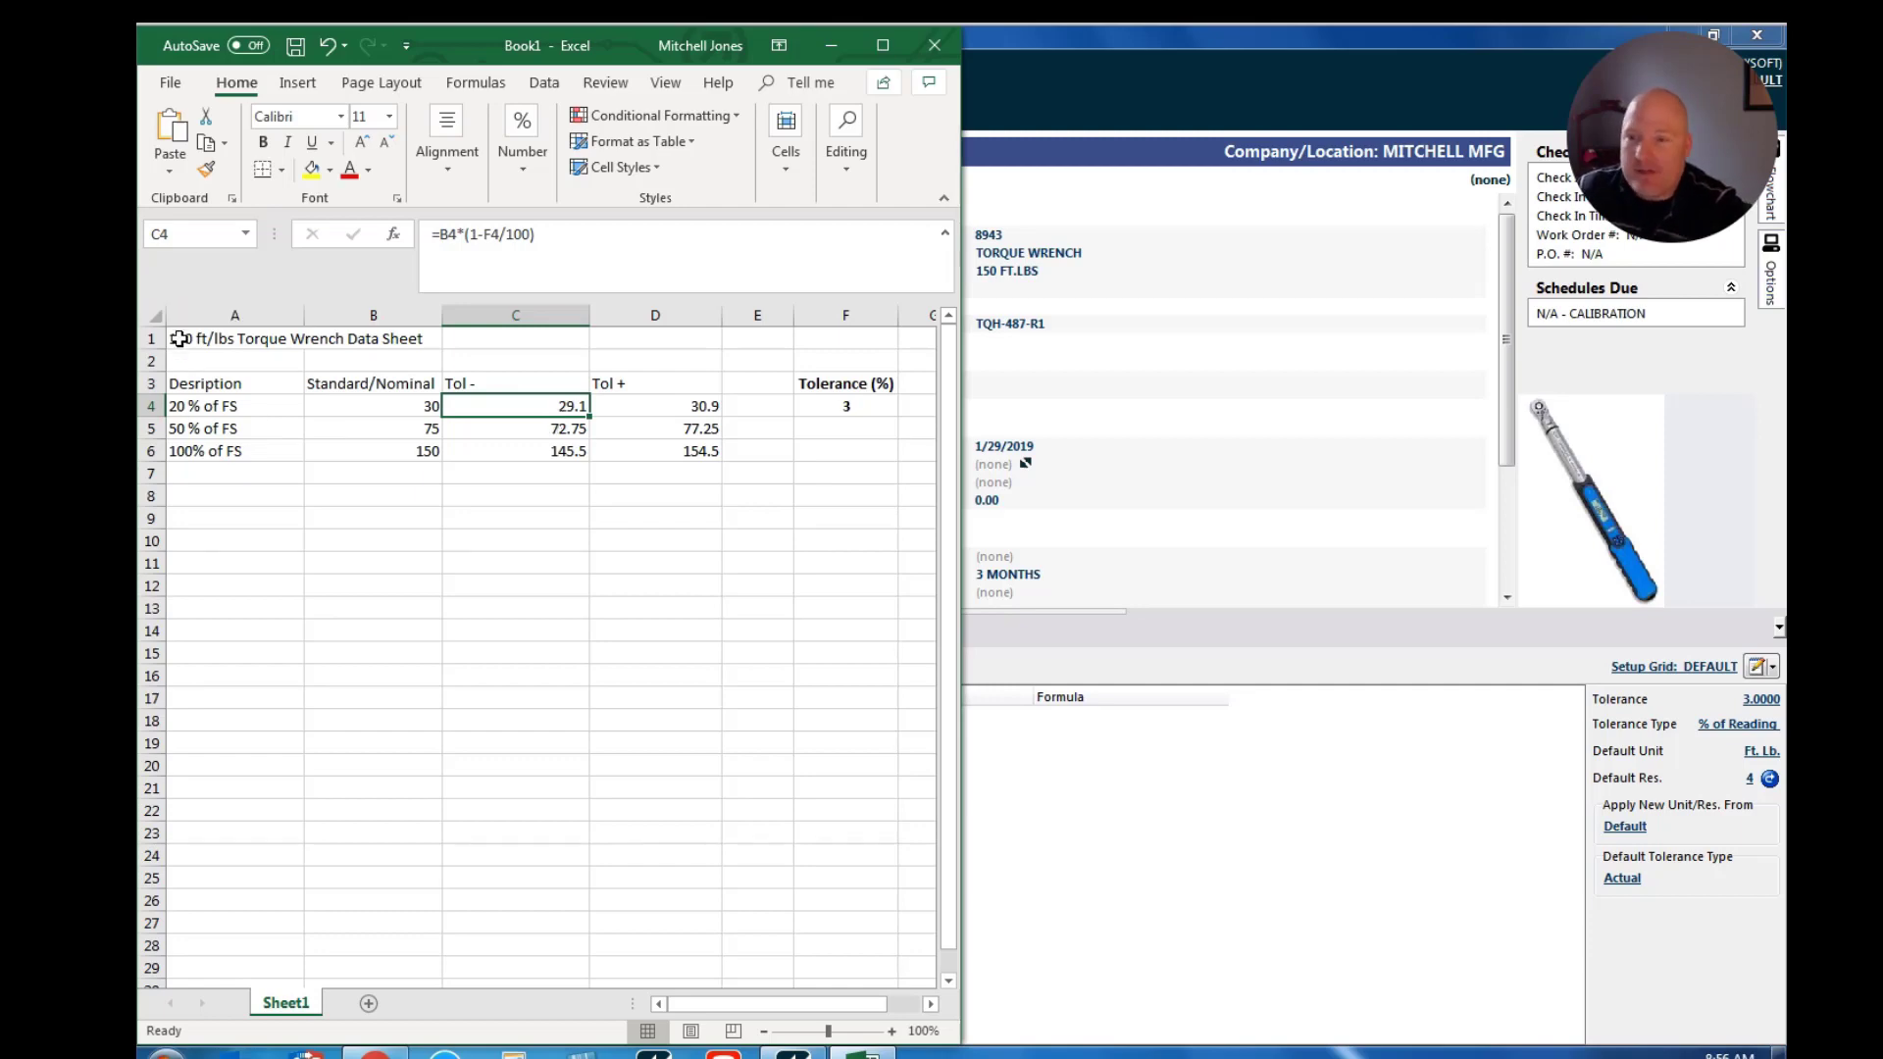
left_click_drag(179, 338, 445, 340)
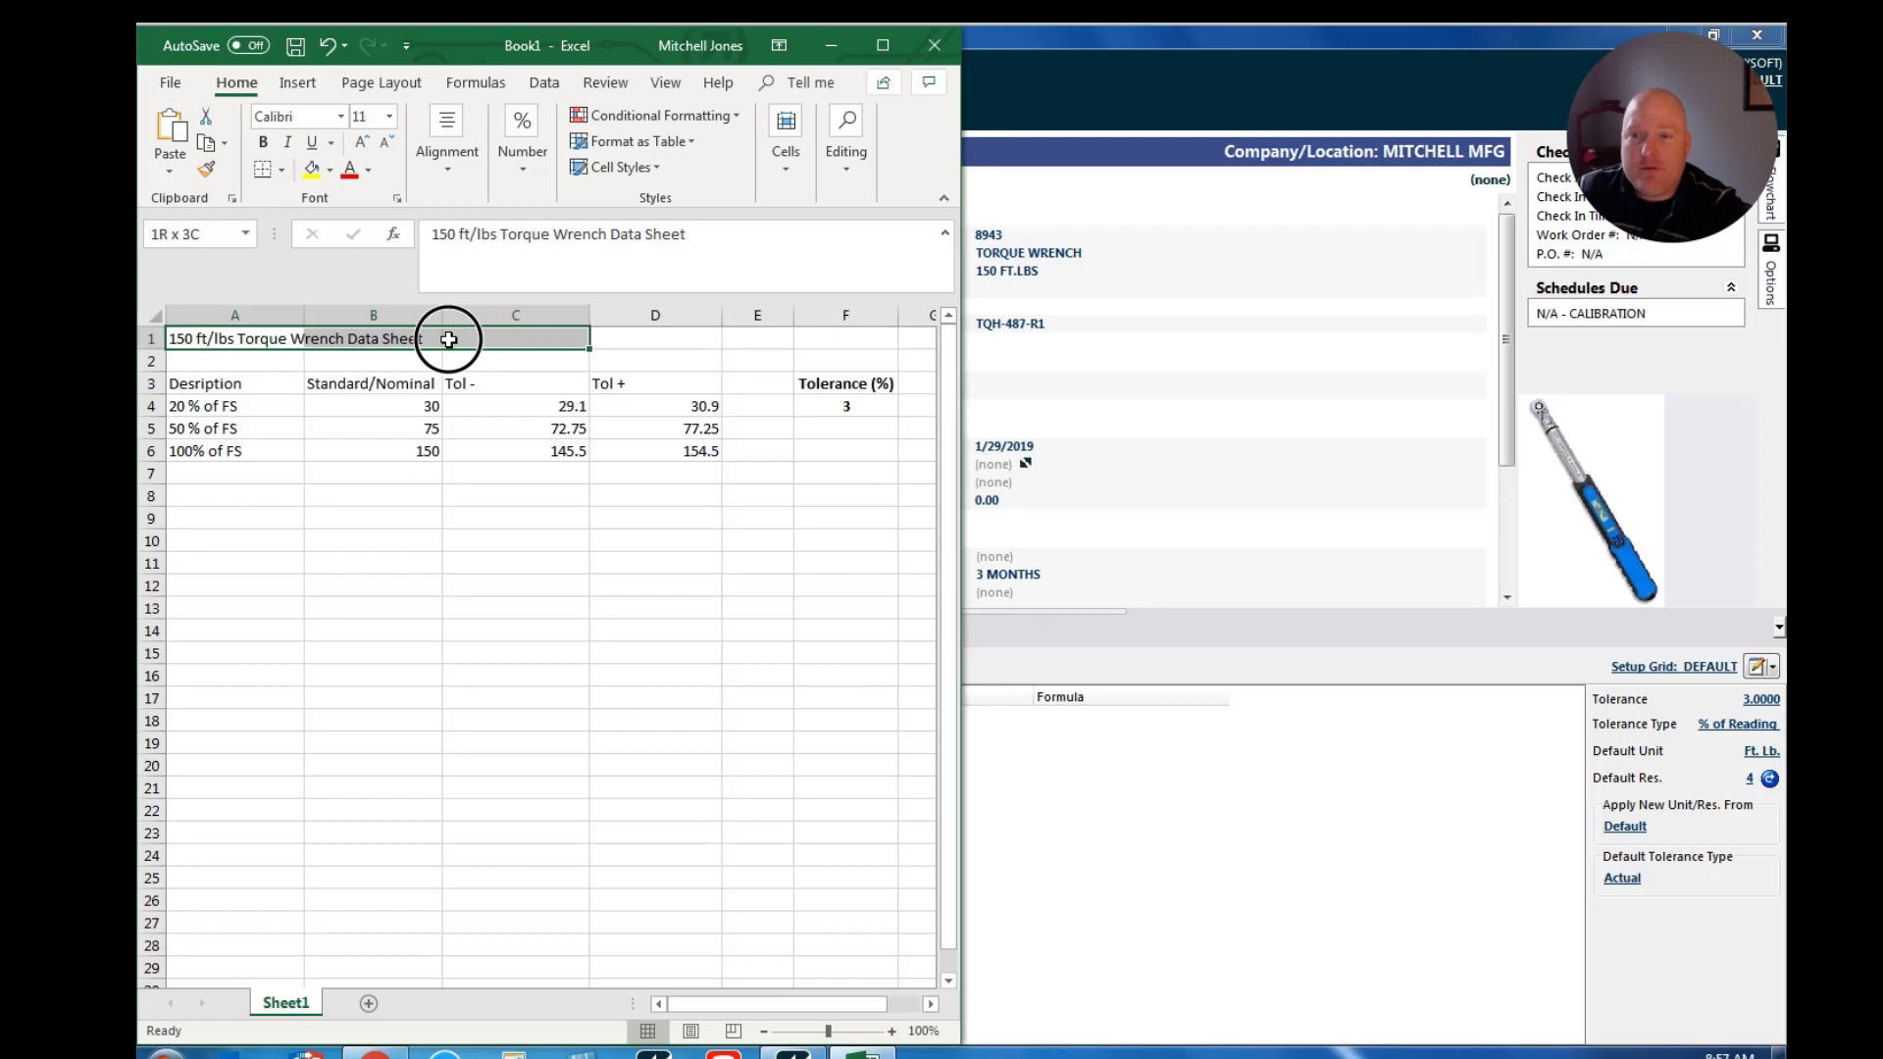
left_click(202, 410)
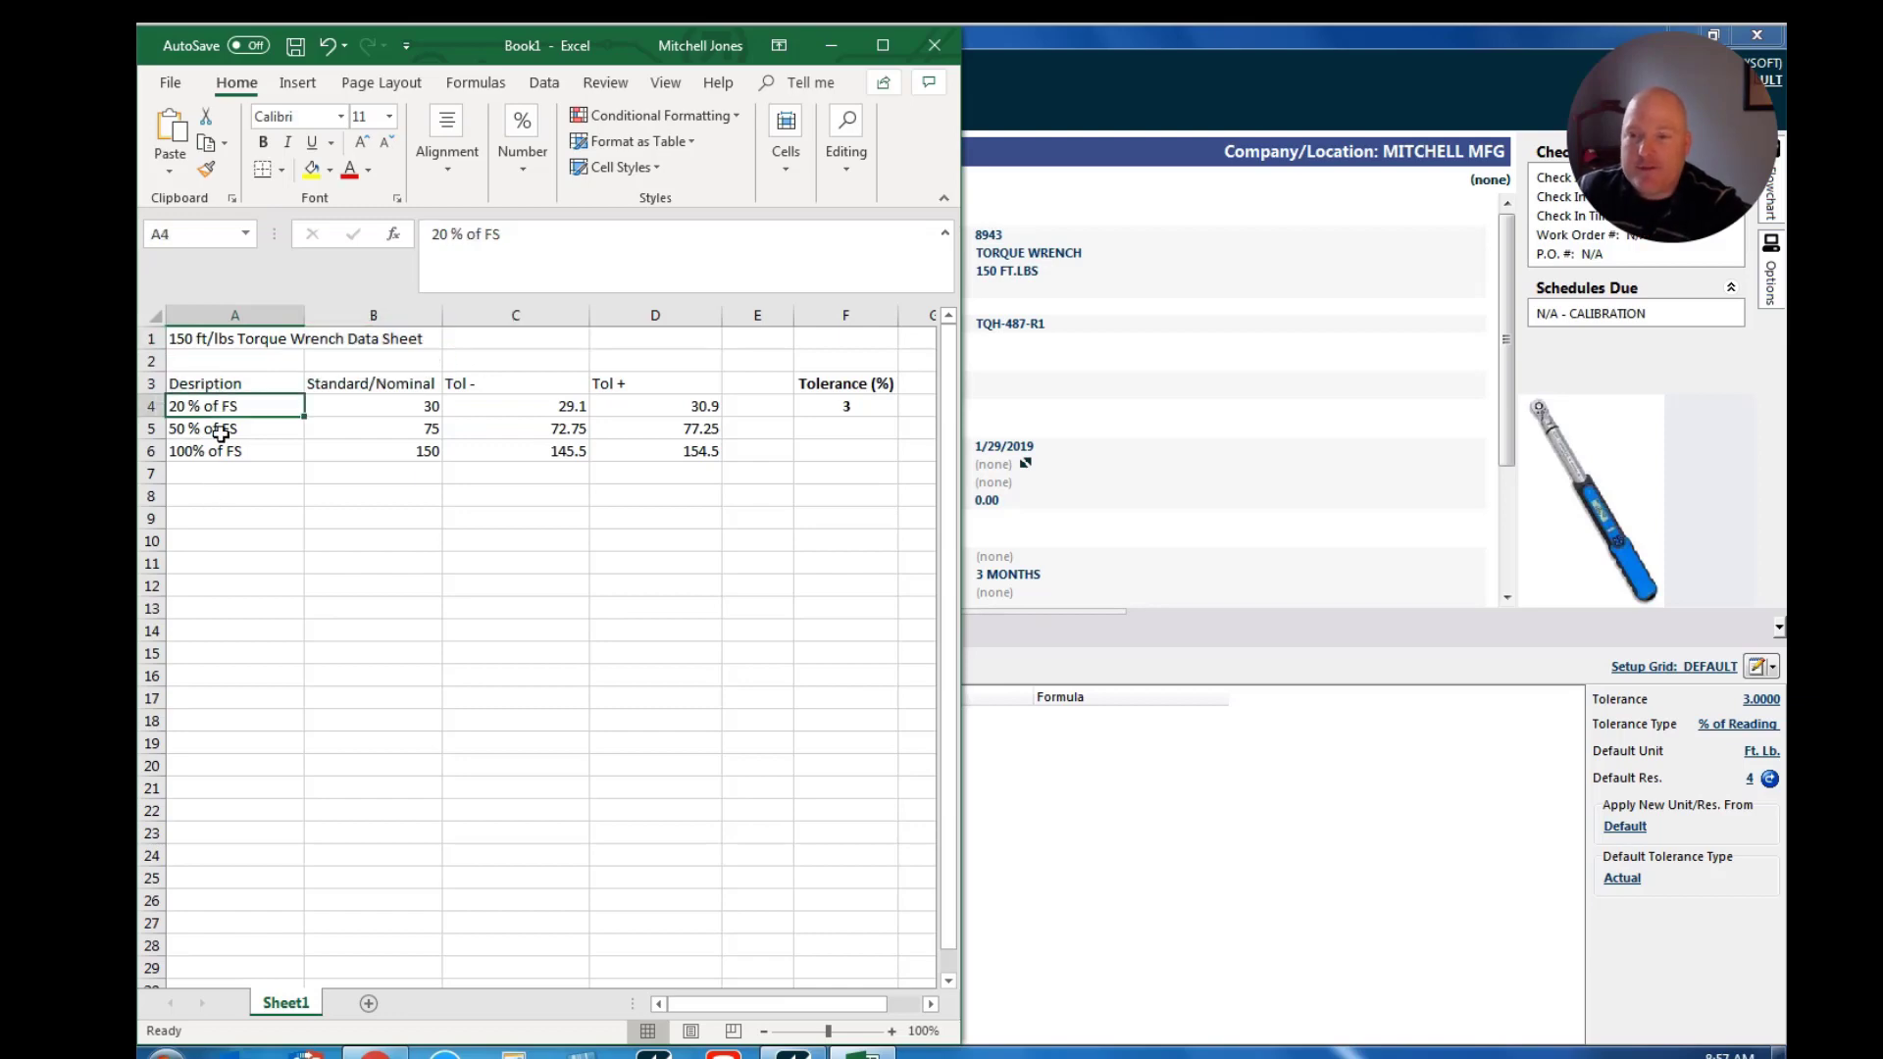
left_click(202, 431)
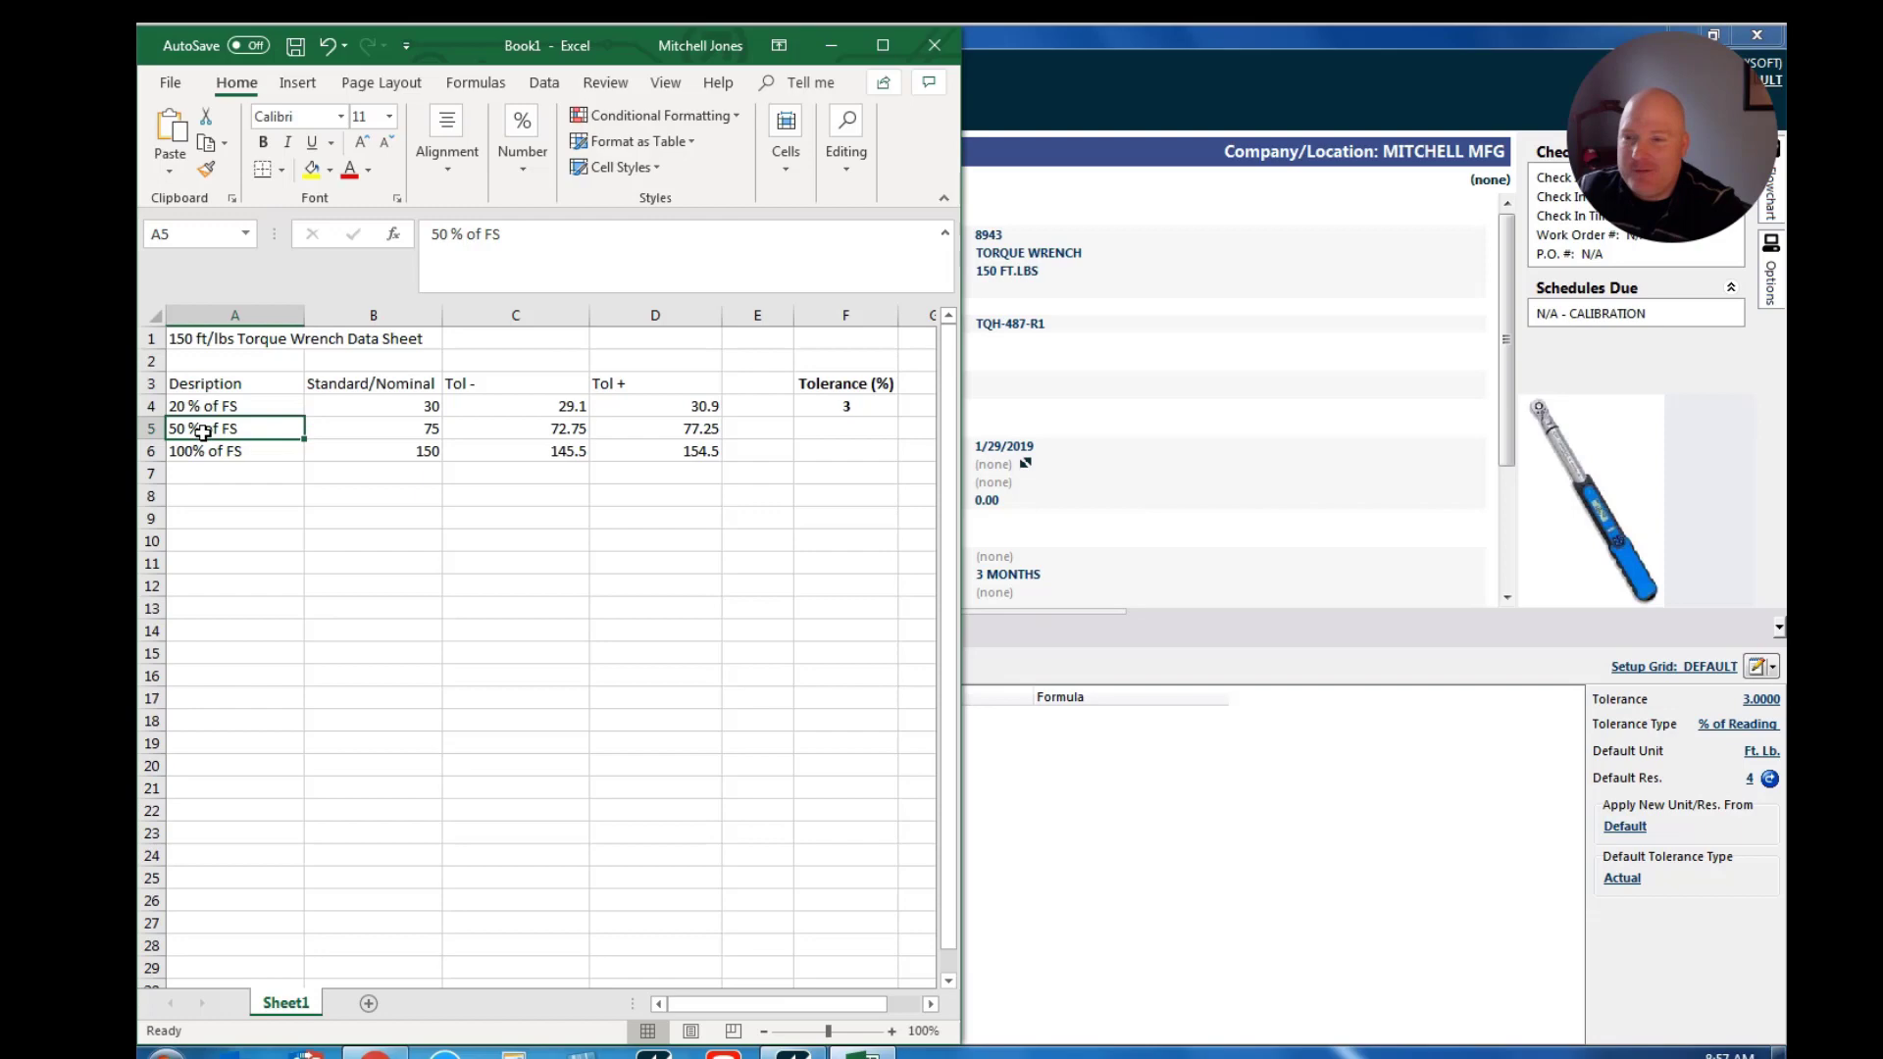
left_click(201, 451)
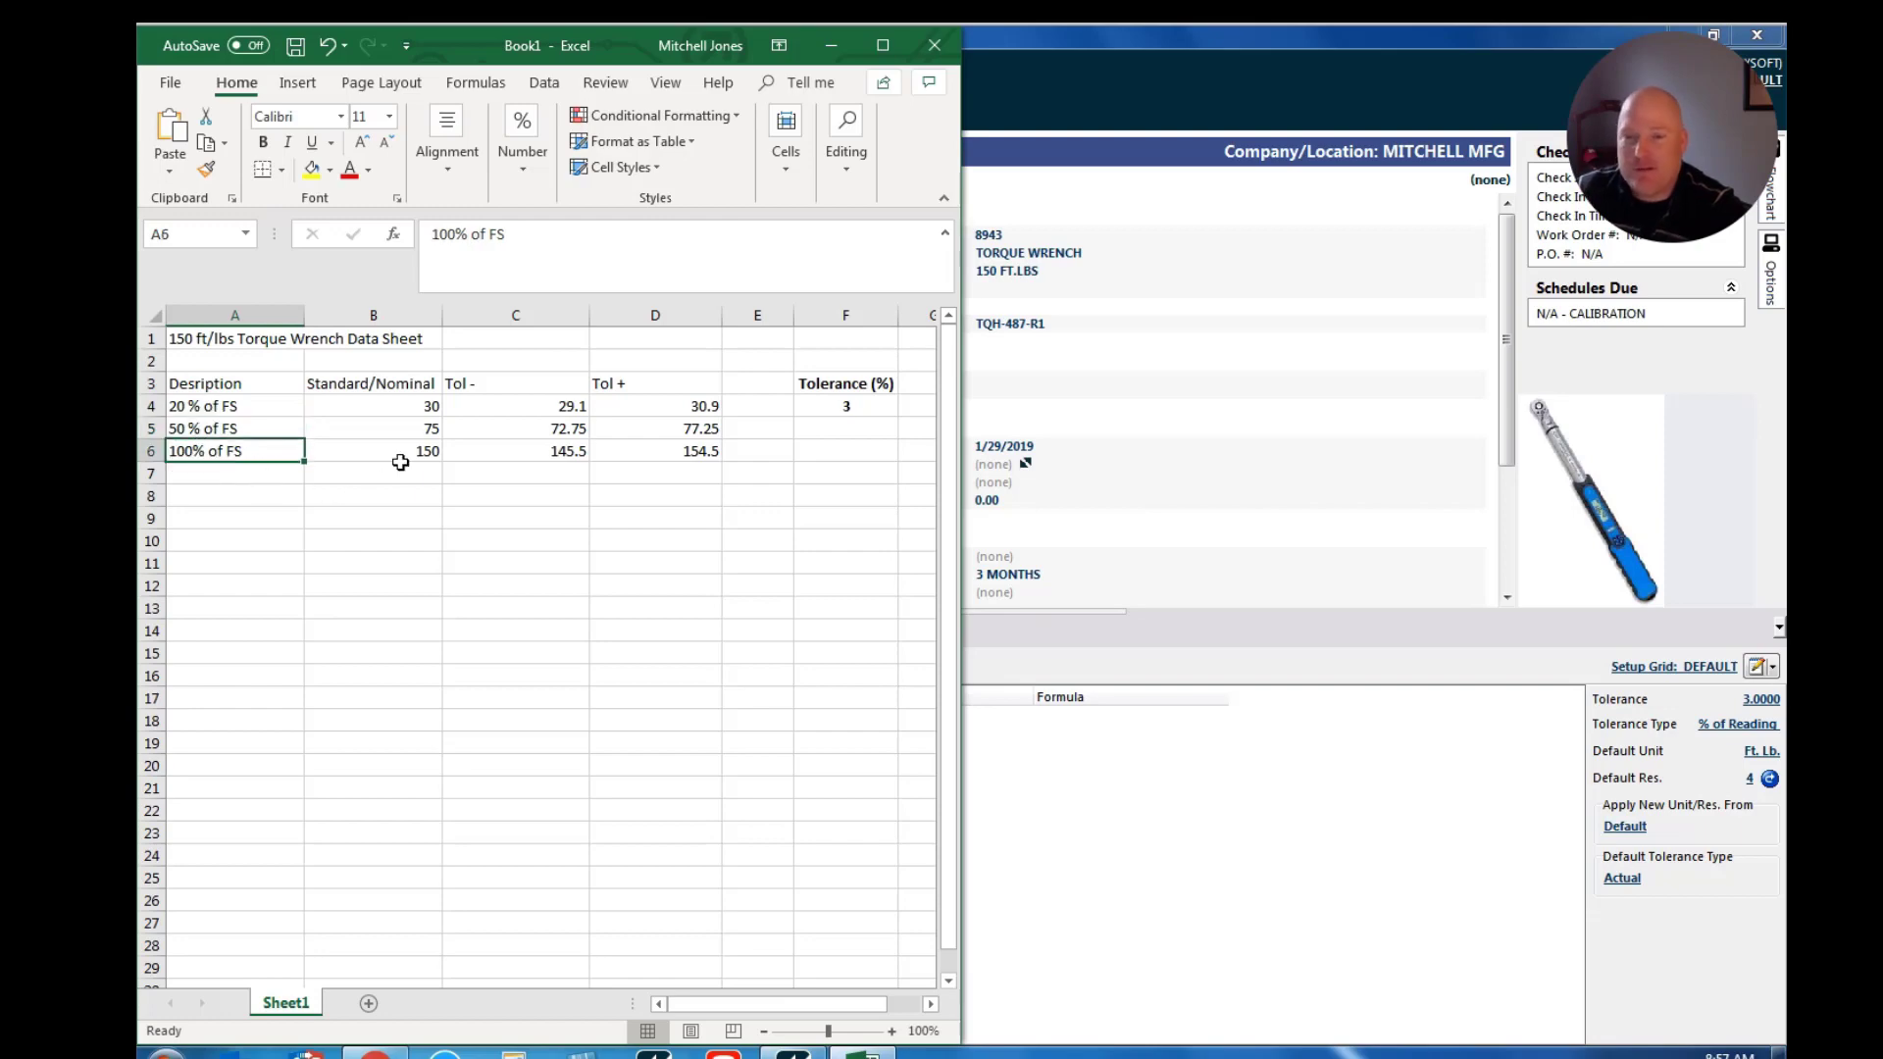
Inspect the nominals 30 to 150 in B4:B6 and the C4 lower tolerance formula.
left_click(412, 406)
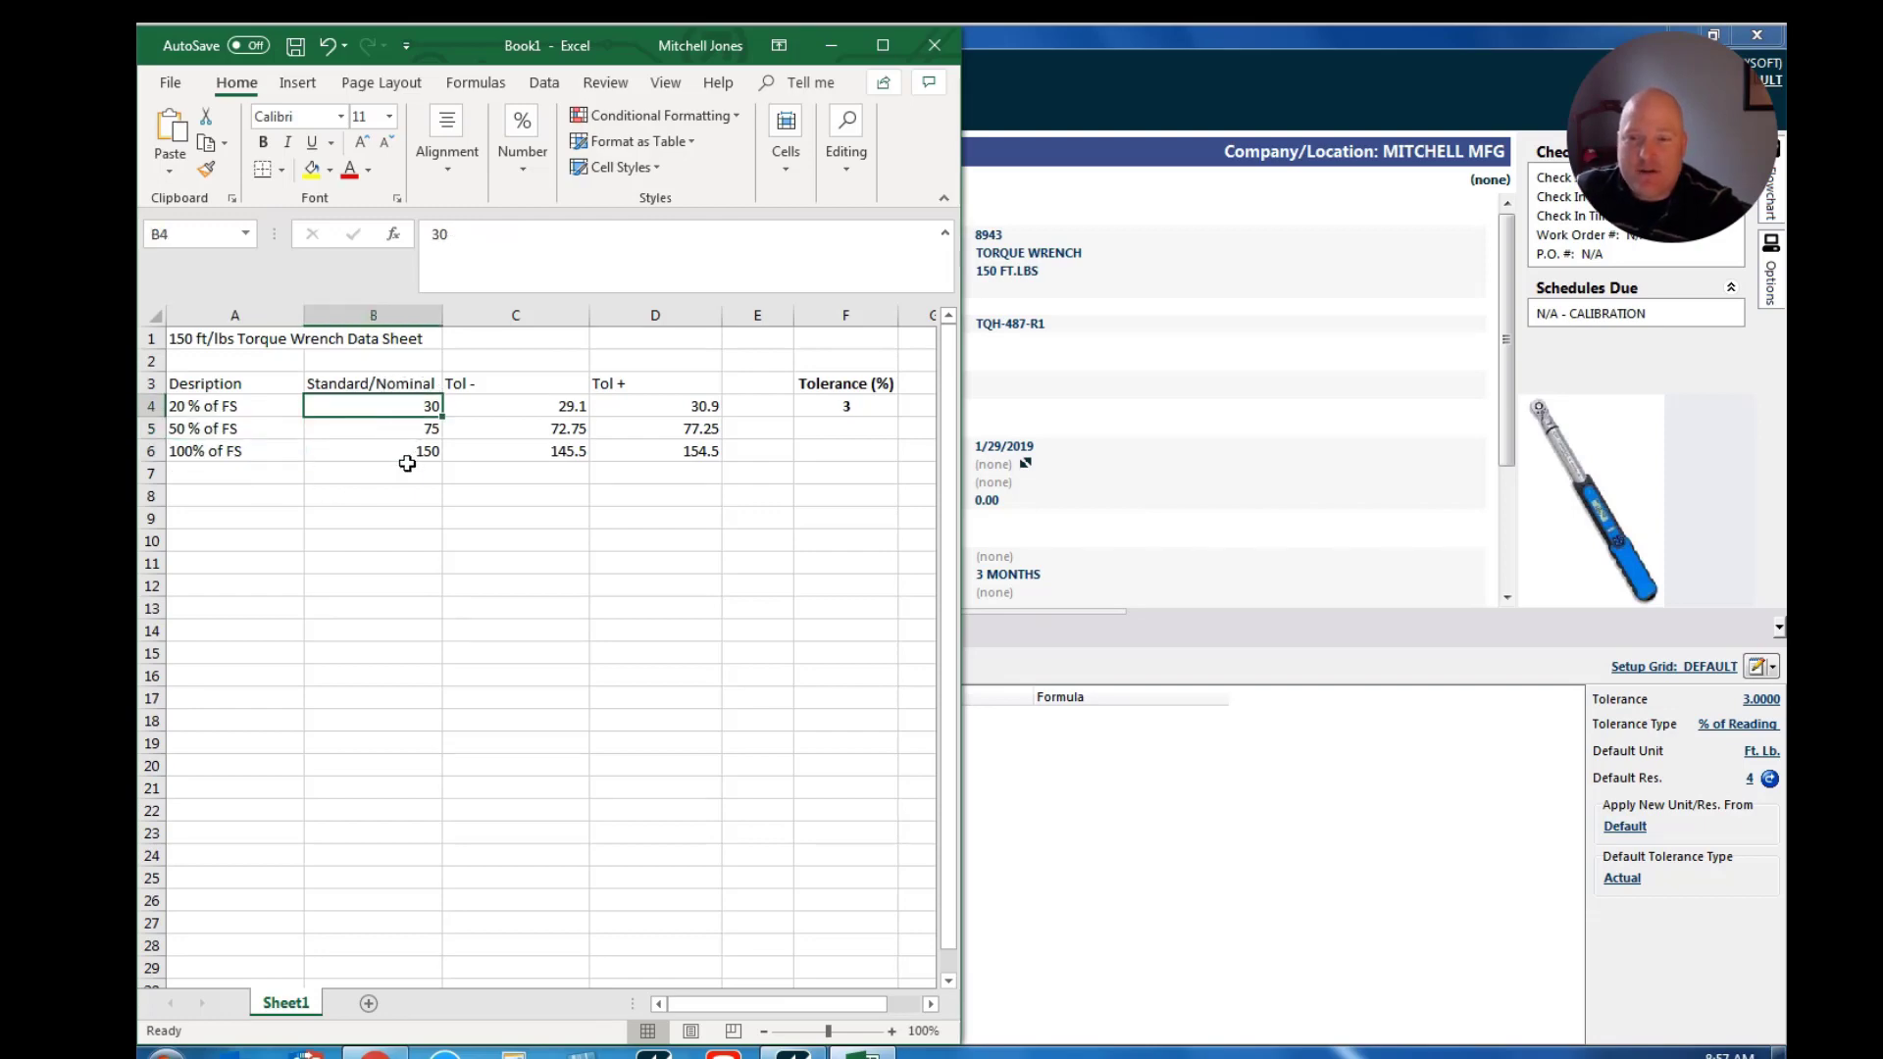
left_click(412, 428)
left_click(397, 451)
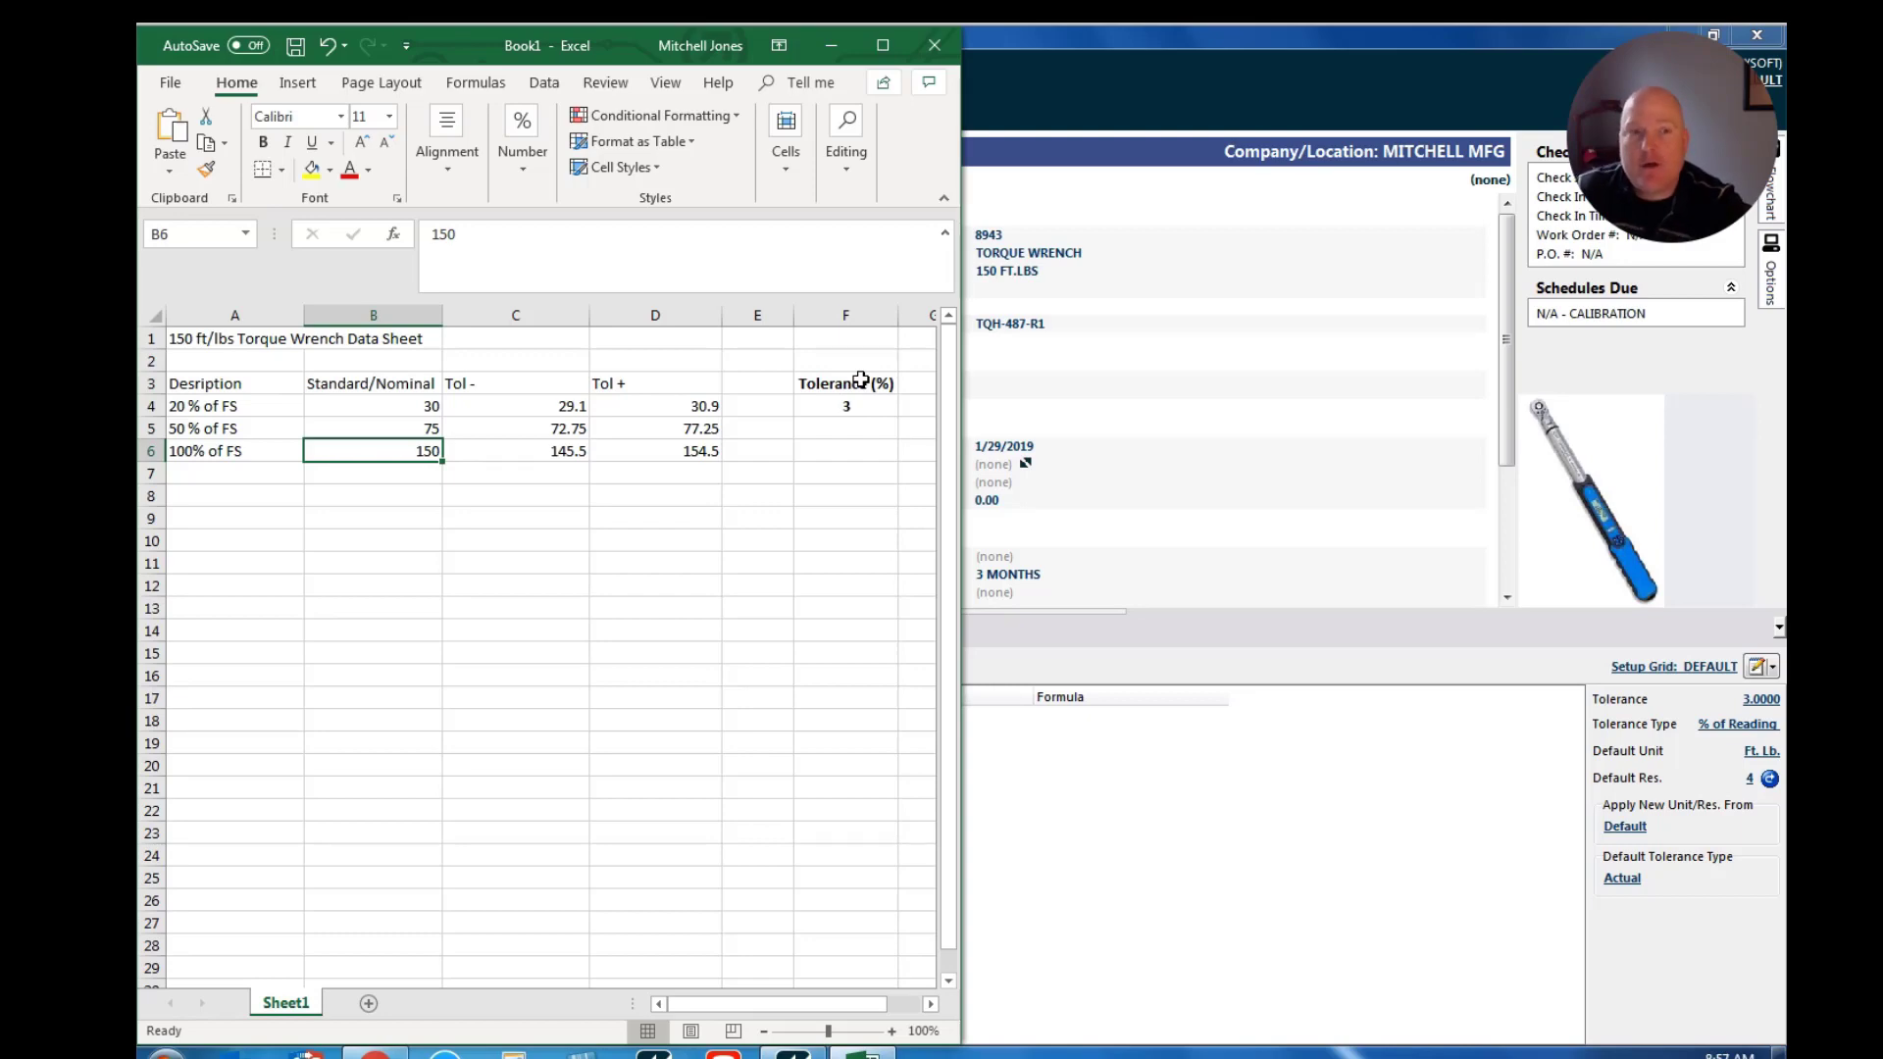
left_click(535, 409)
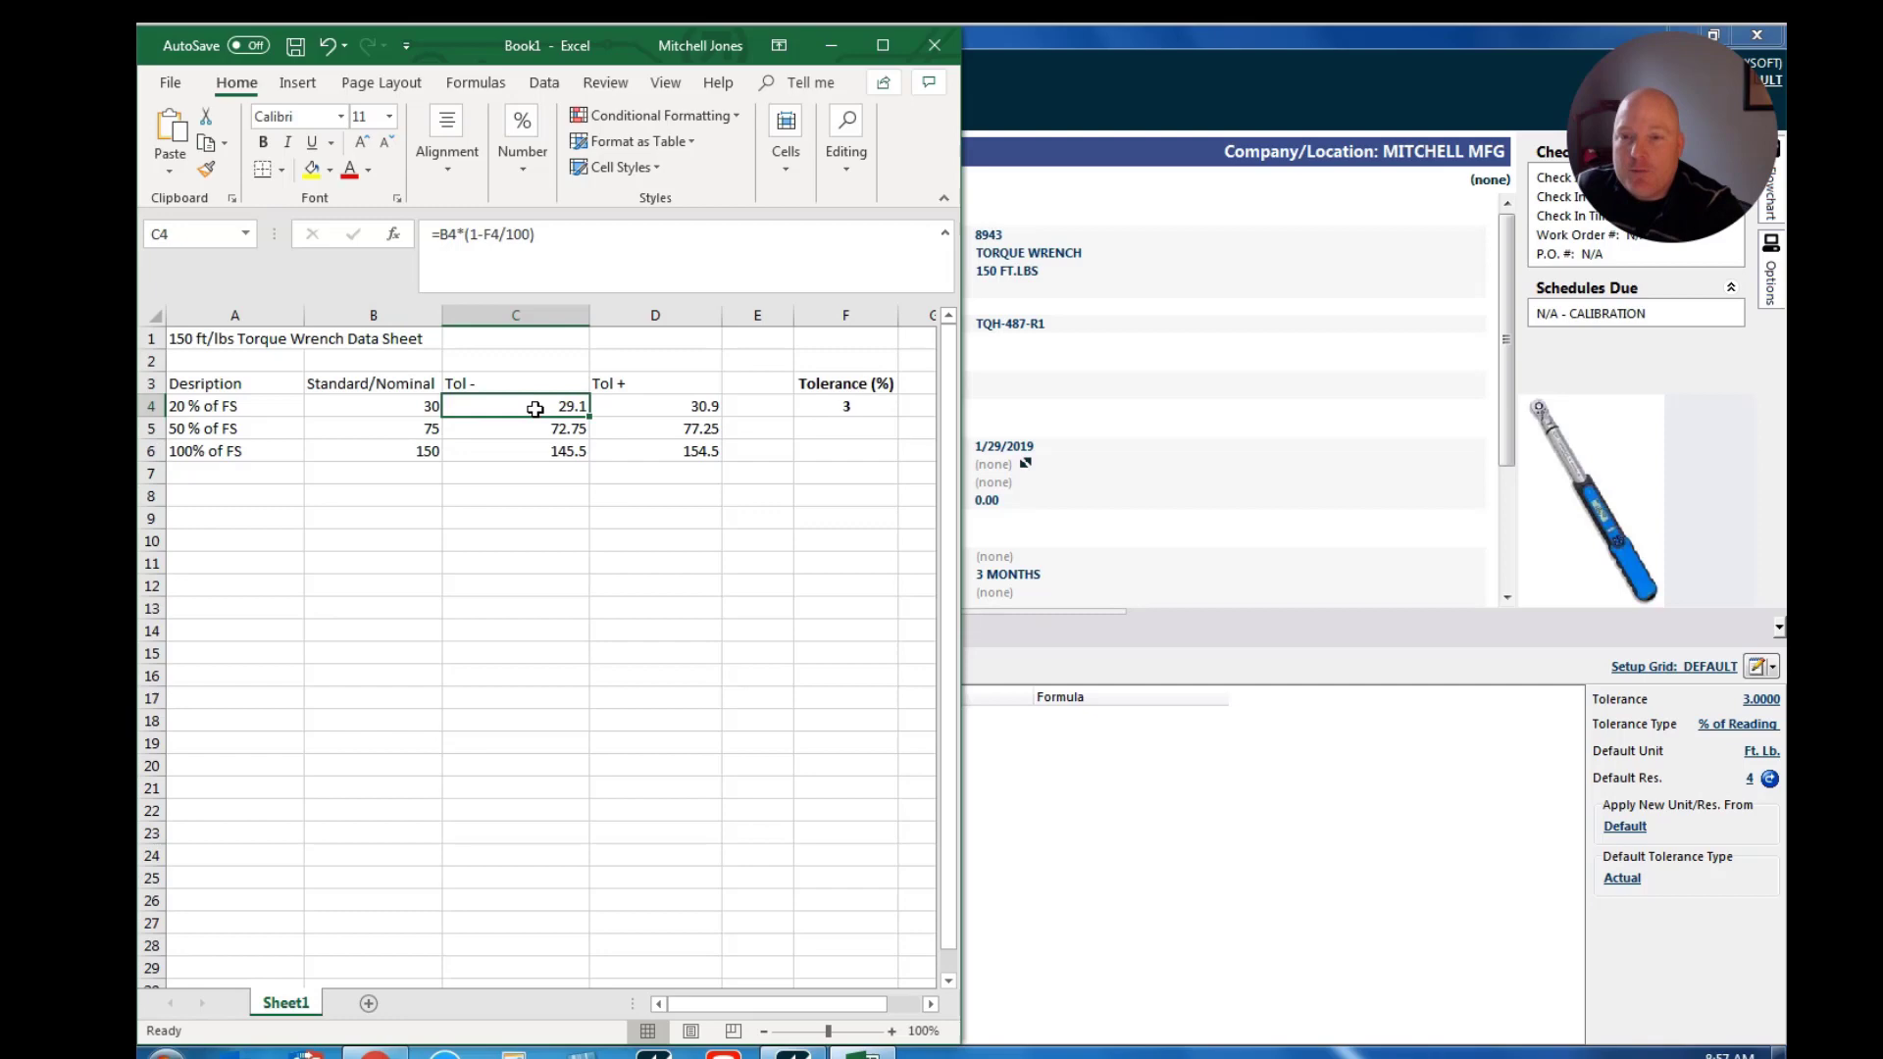
left_click(406, 405)
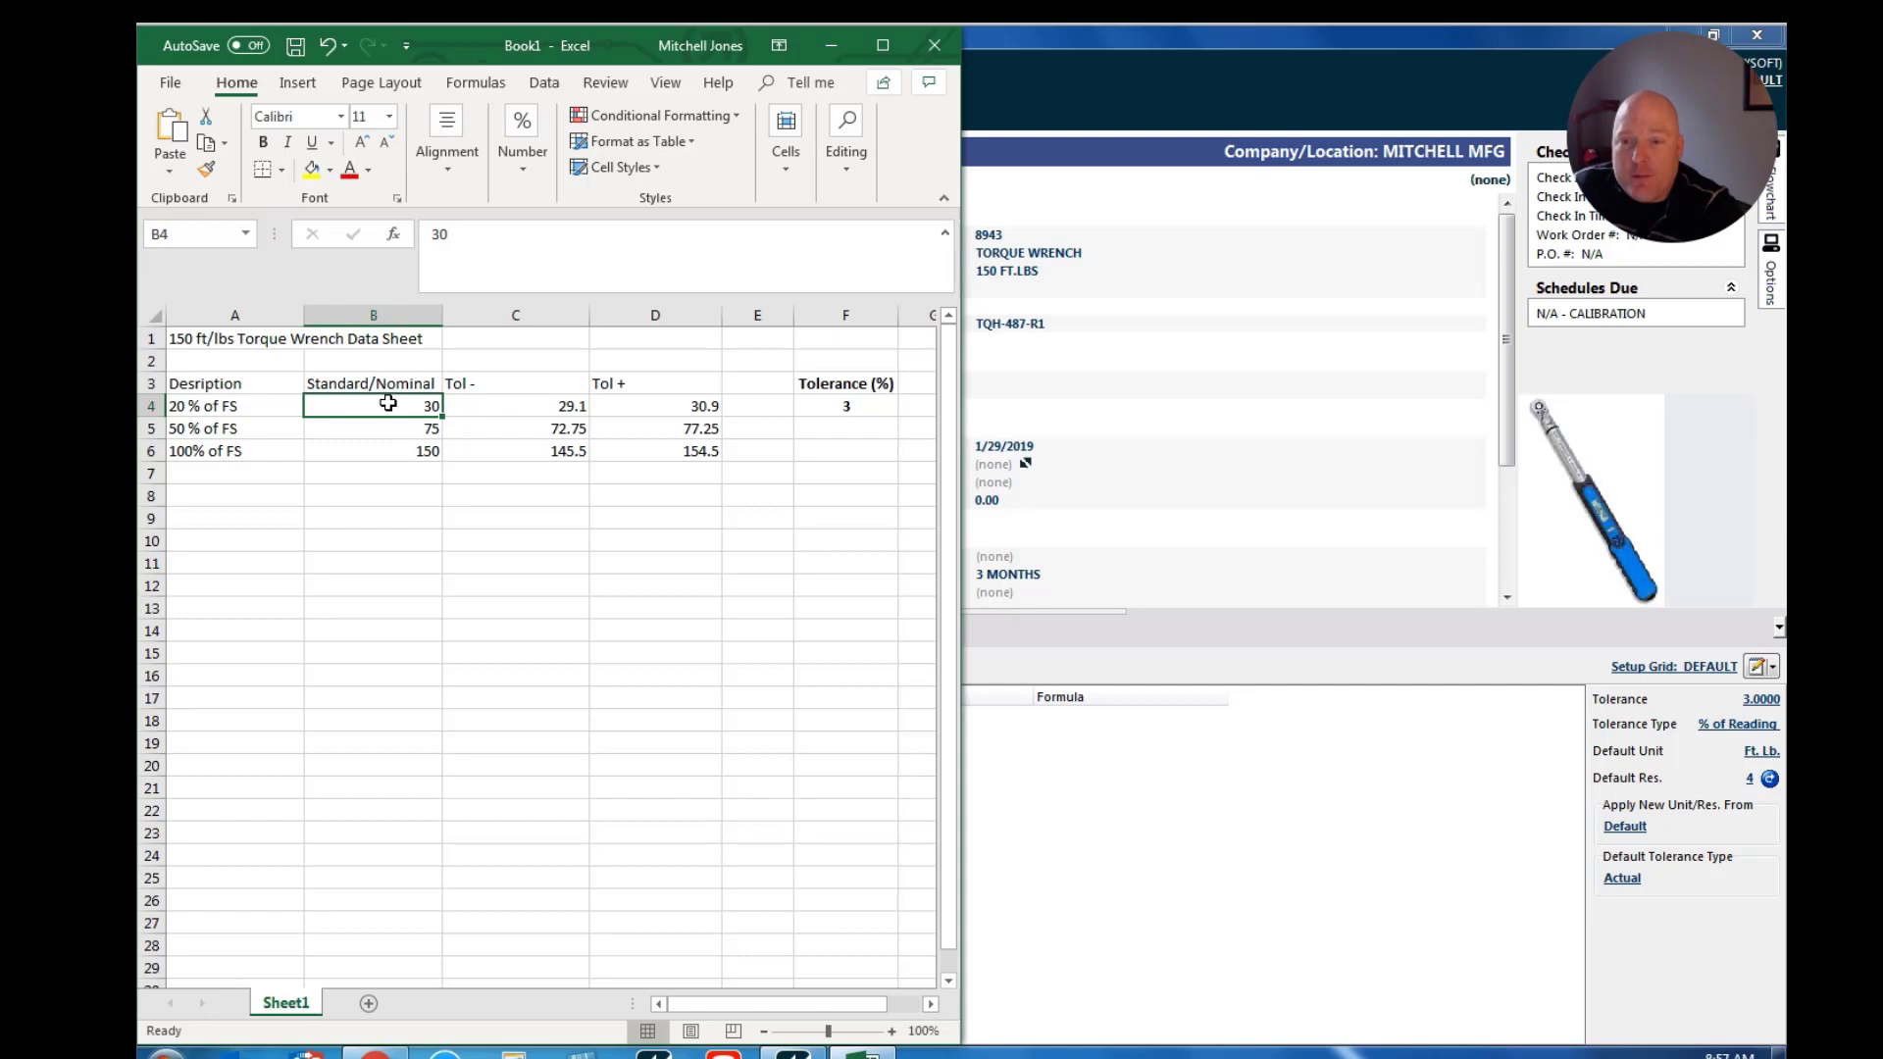
left_click(542, 405)
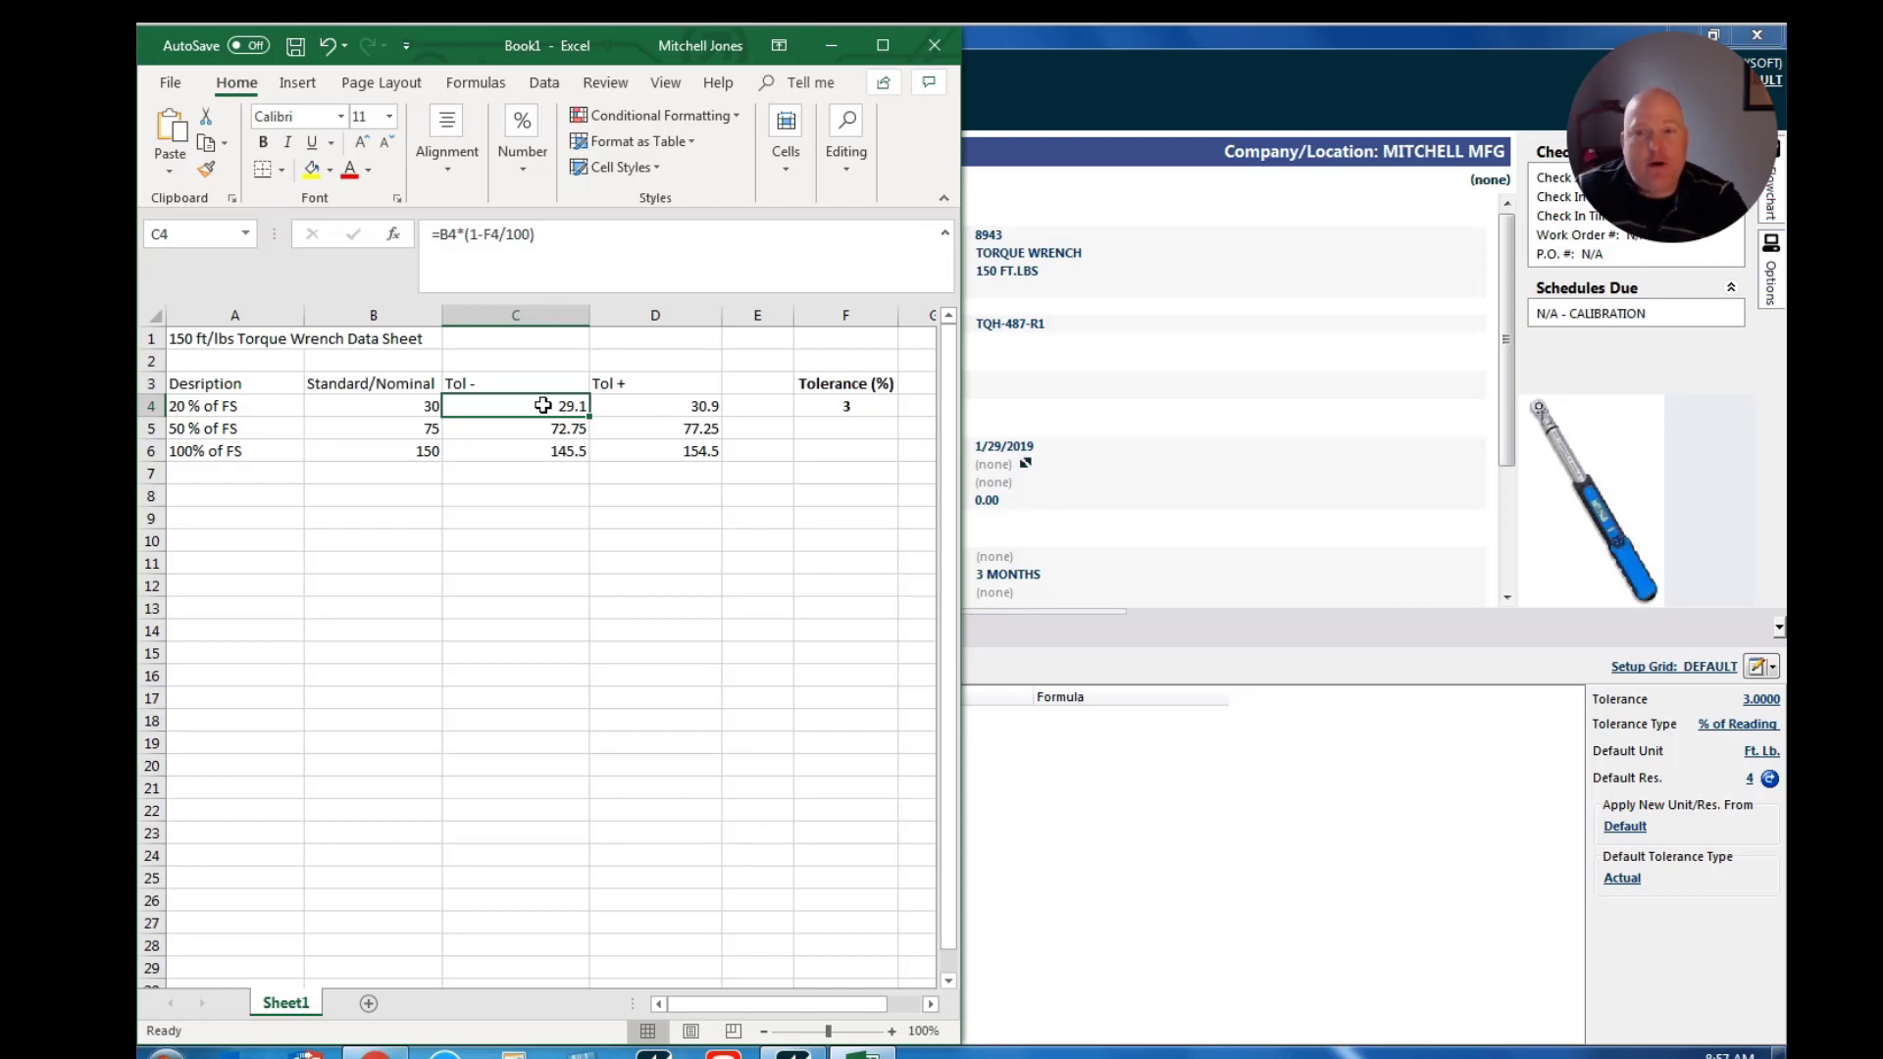
Test the tolerance limits by setting B4 to 100, then restore it to 30.
left_click(559, 555)
left_click(419, 407)
type("100")
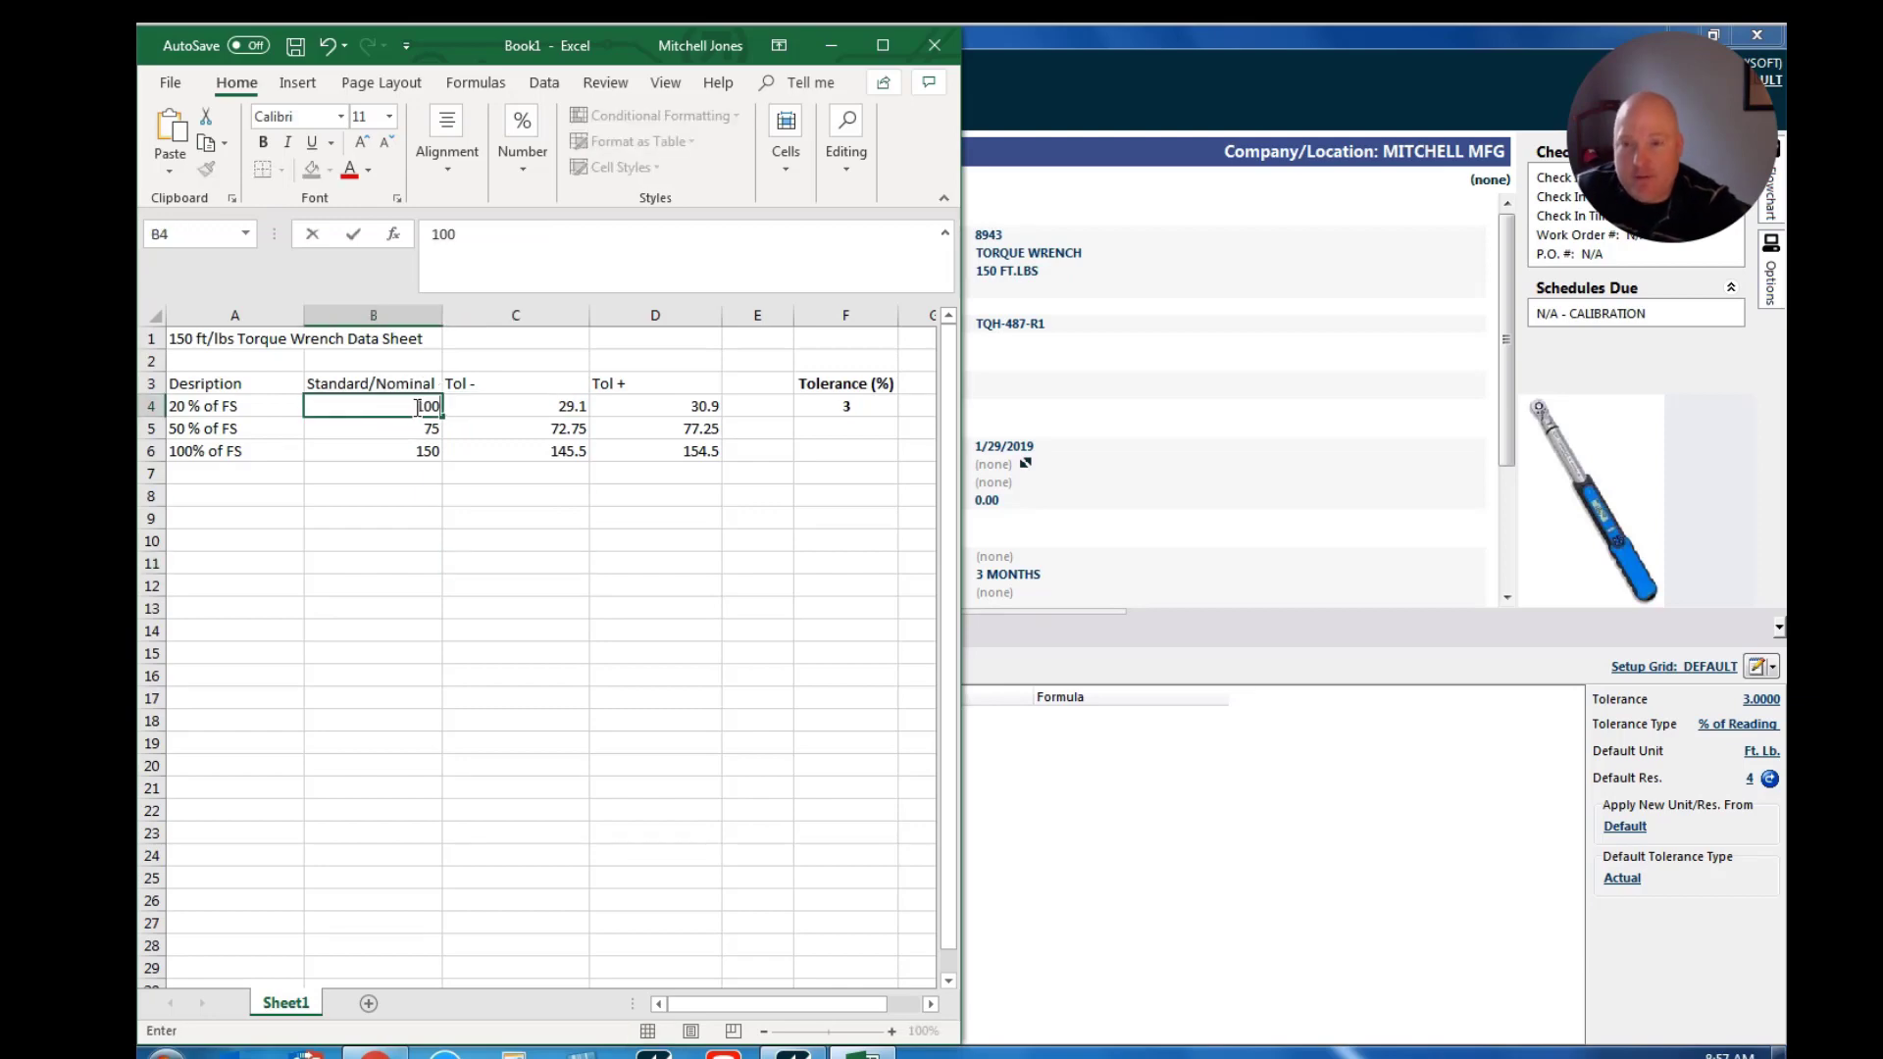
key("Return")
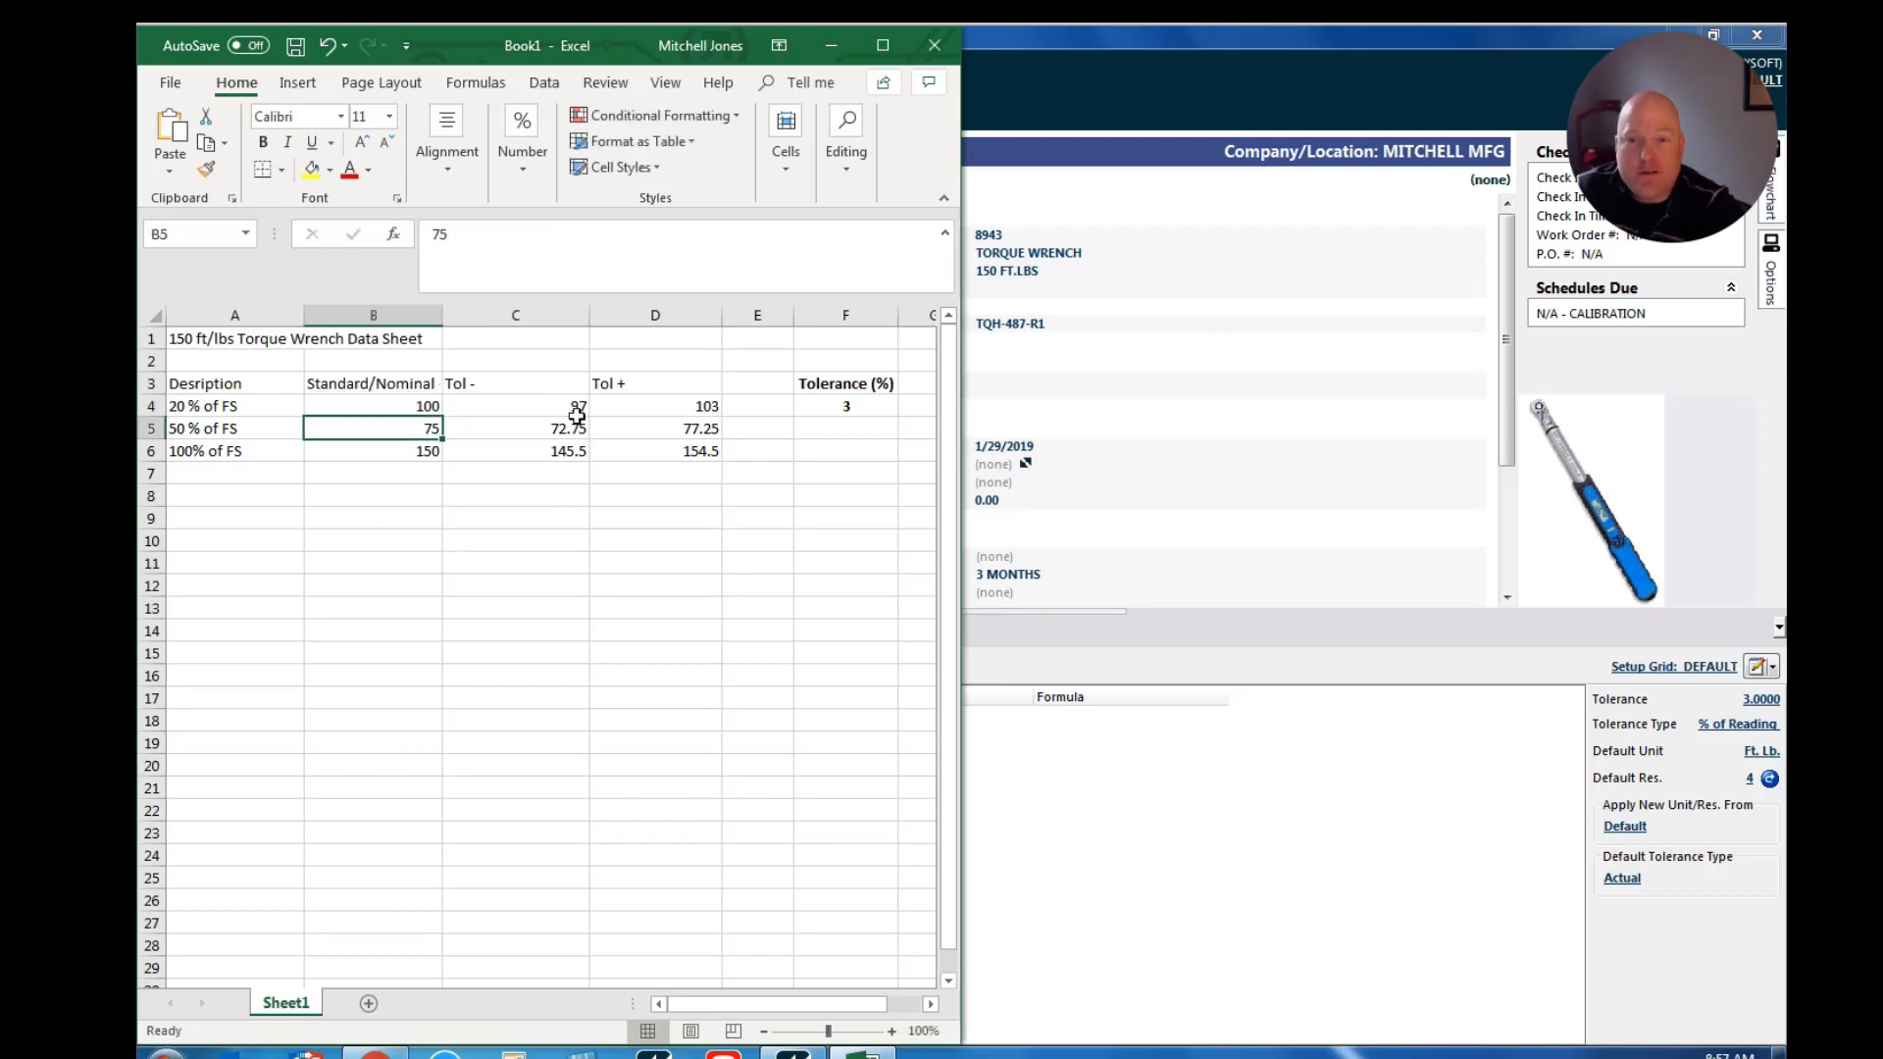
left_click(422, 405)
type("30")
key("Return")
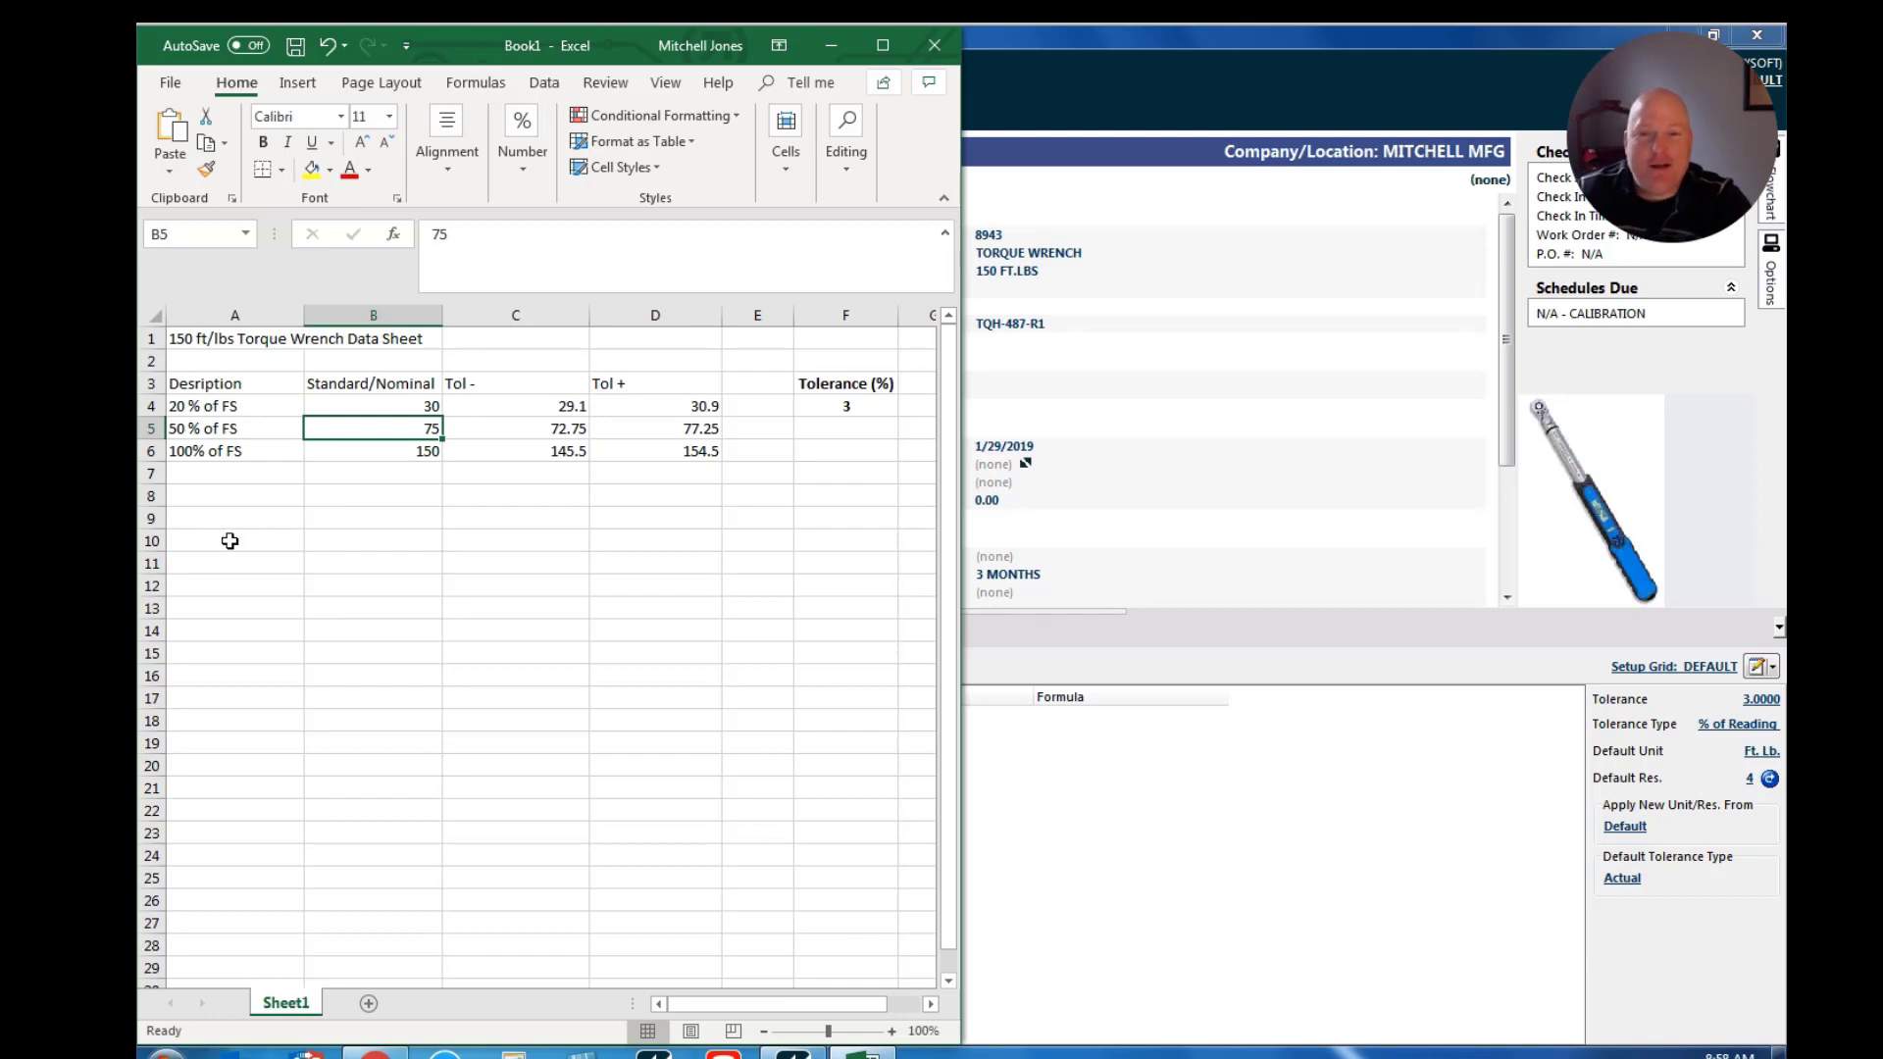
Check the C4 and C5 formulas referencing F4, then return to IndySoft's torque wrench record.
left_click(535, 406)
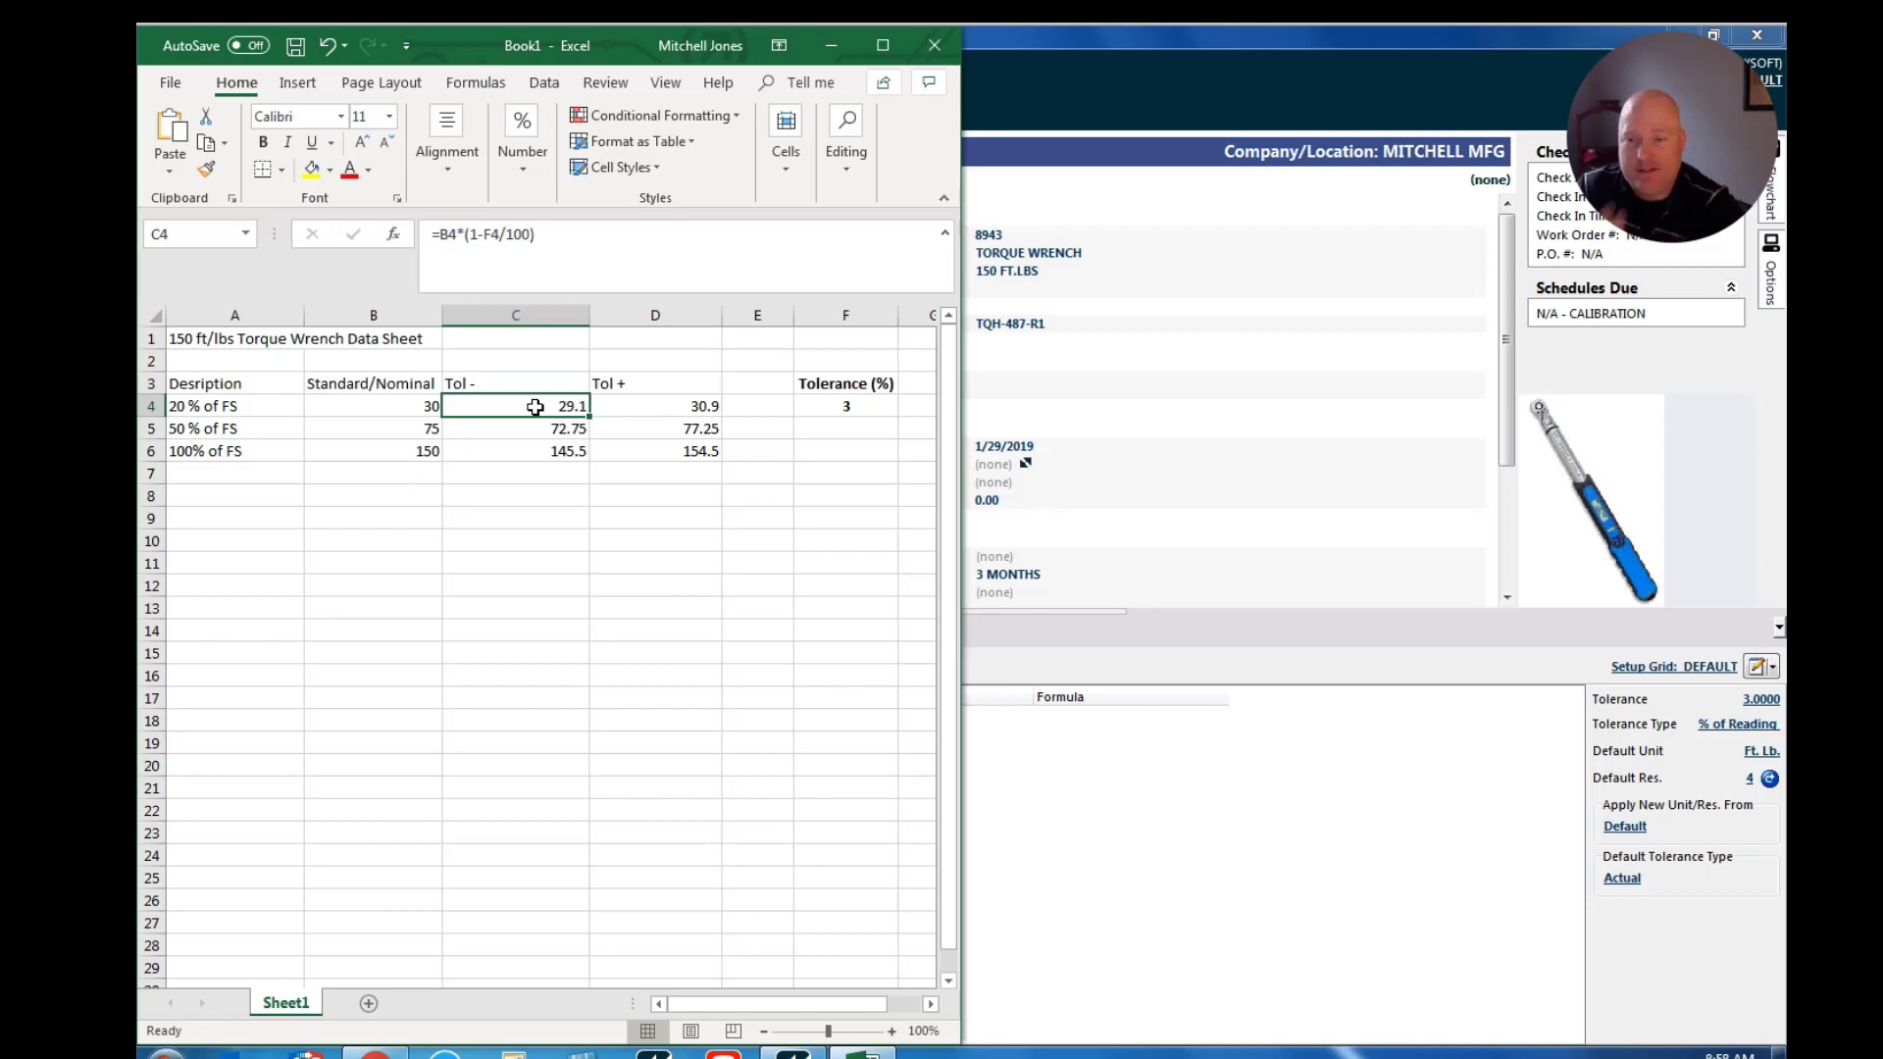
left_click(402, 410)
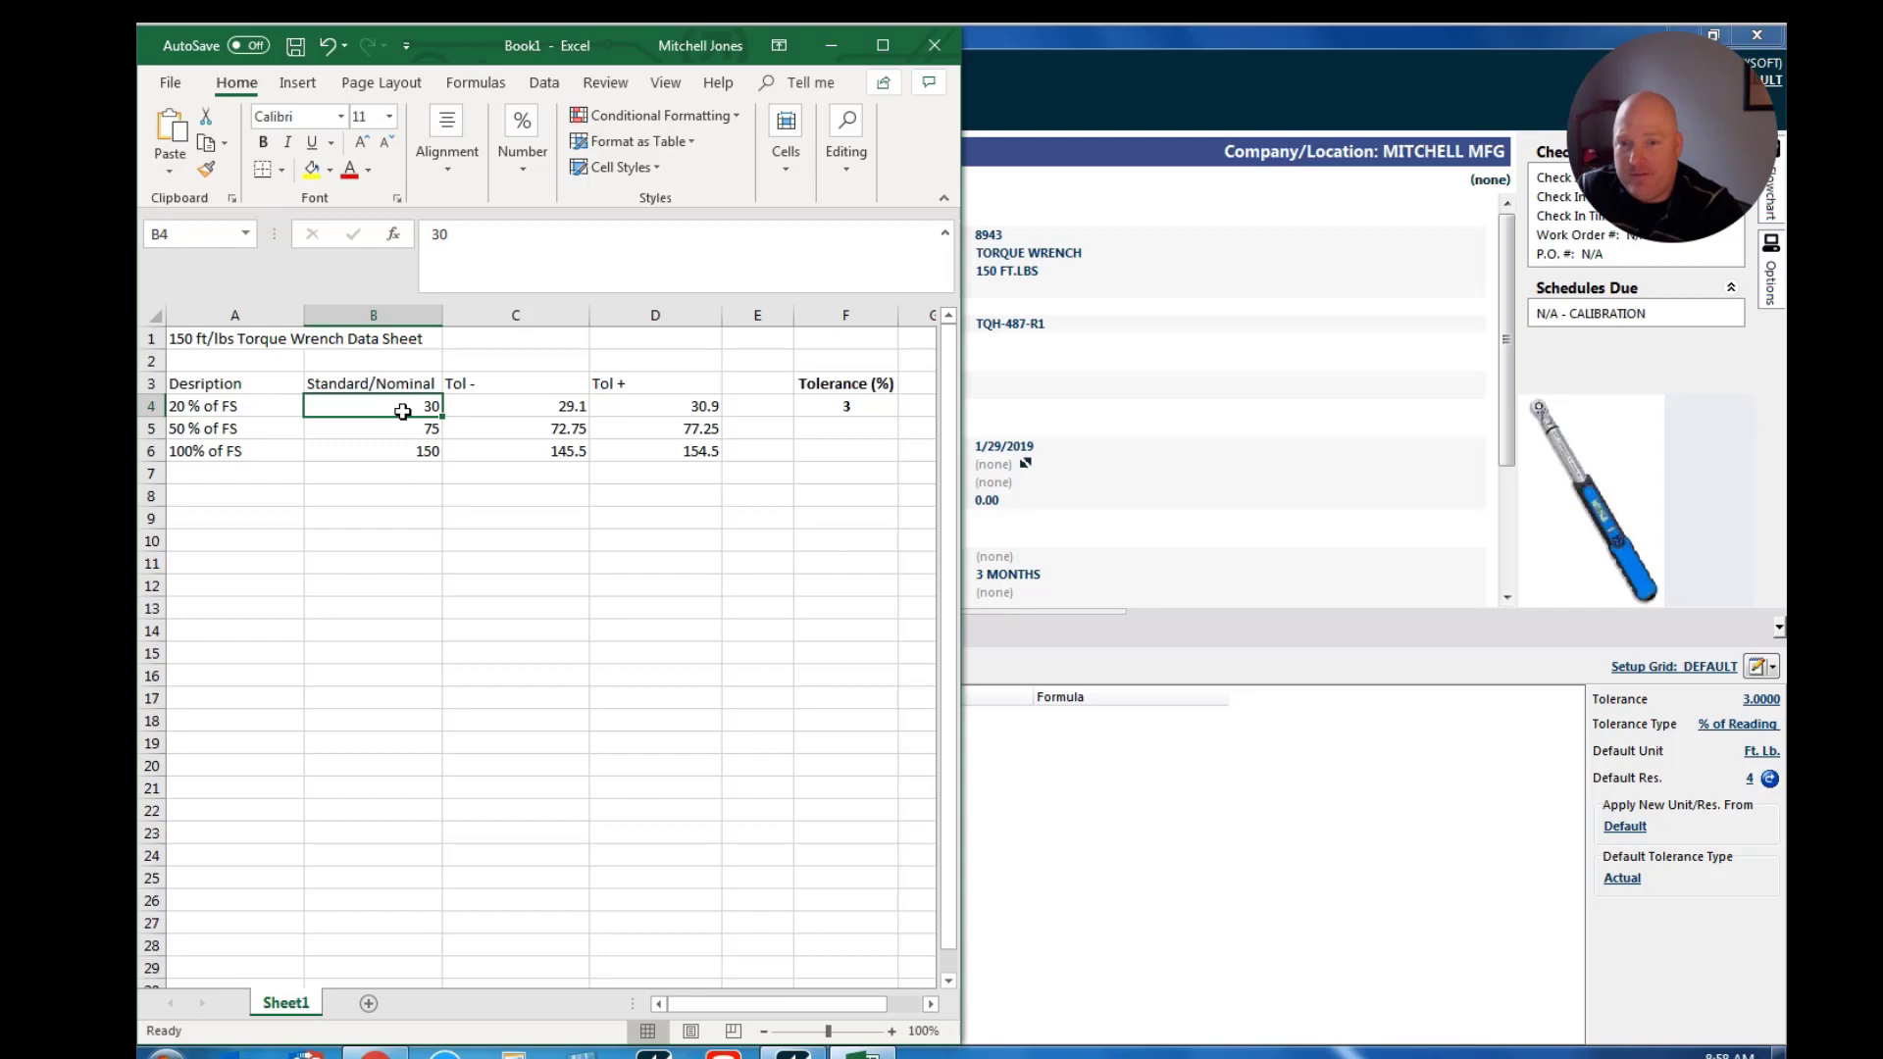
left_click(397, 429)
left_click(562, 435)
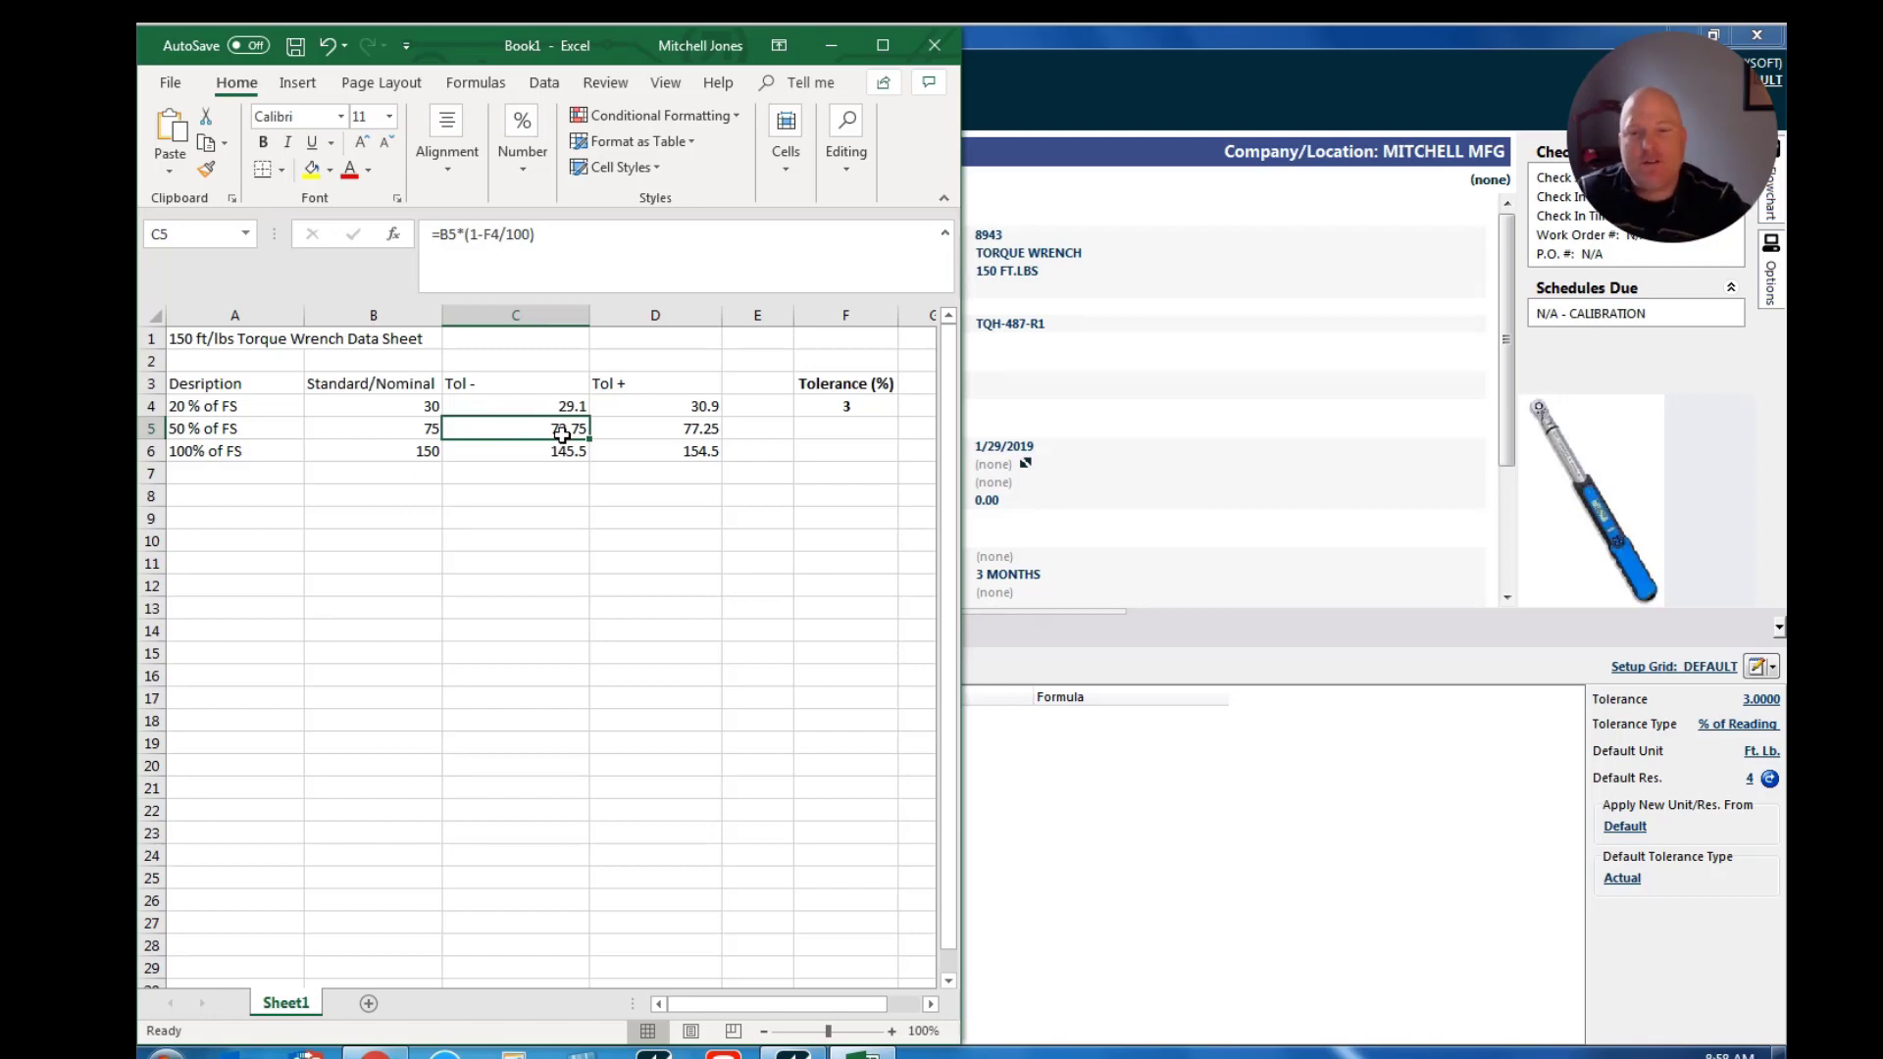
left_click(1168, 786)
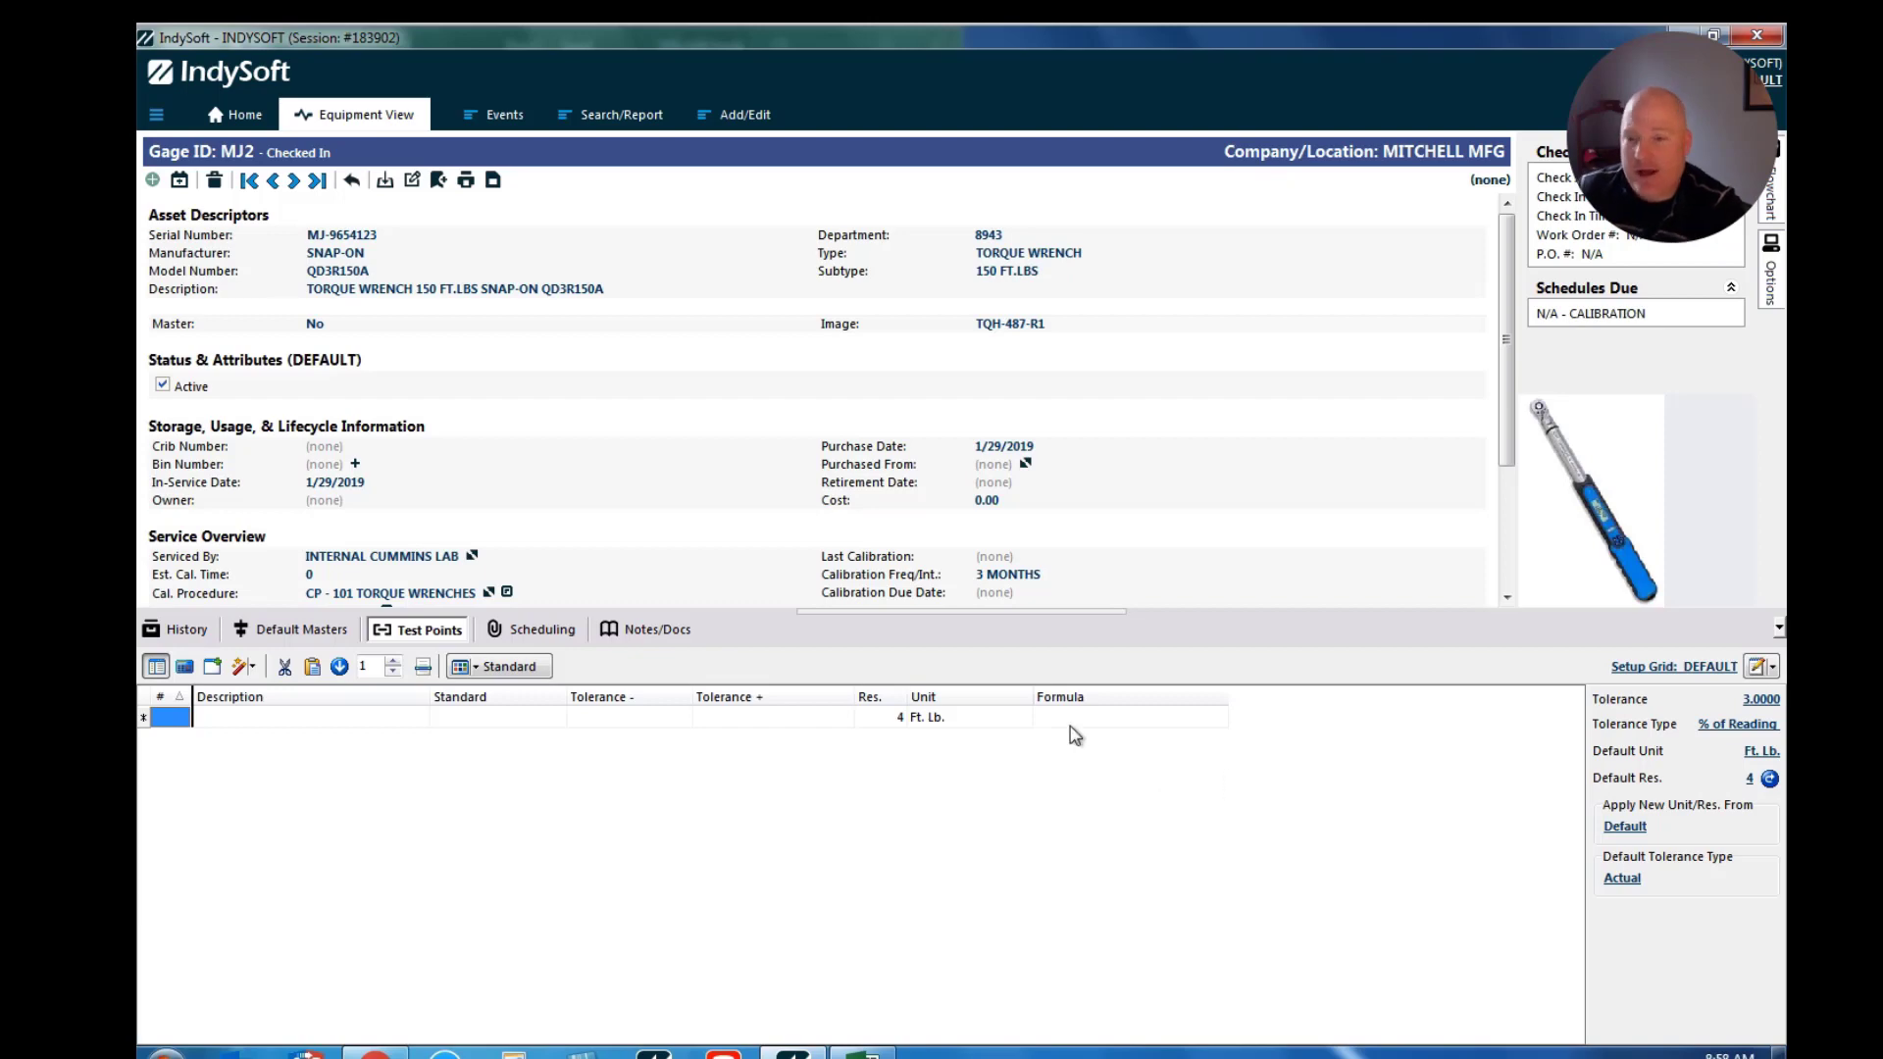
Cancel the blank new test point row and glance back at the Excel sheet.
key("Escape")
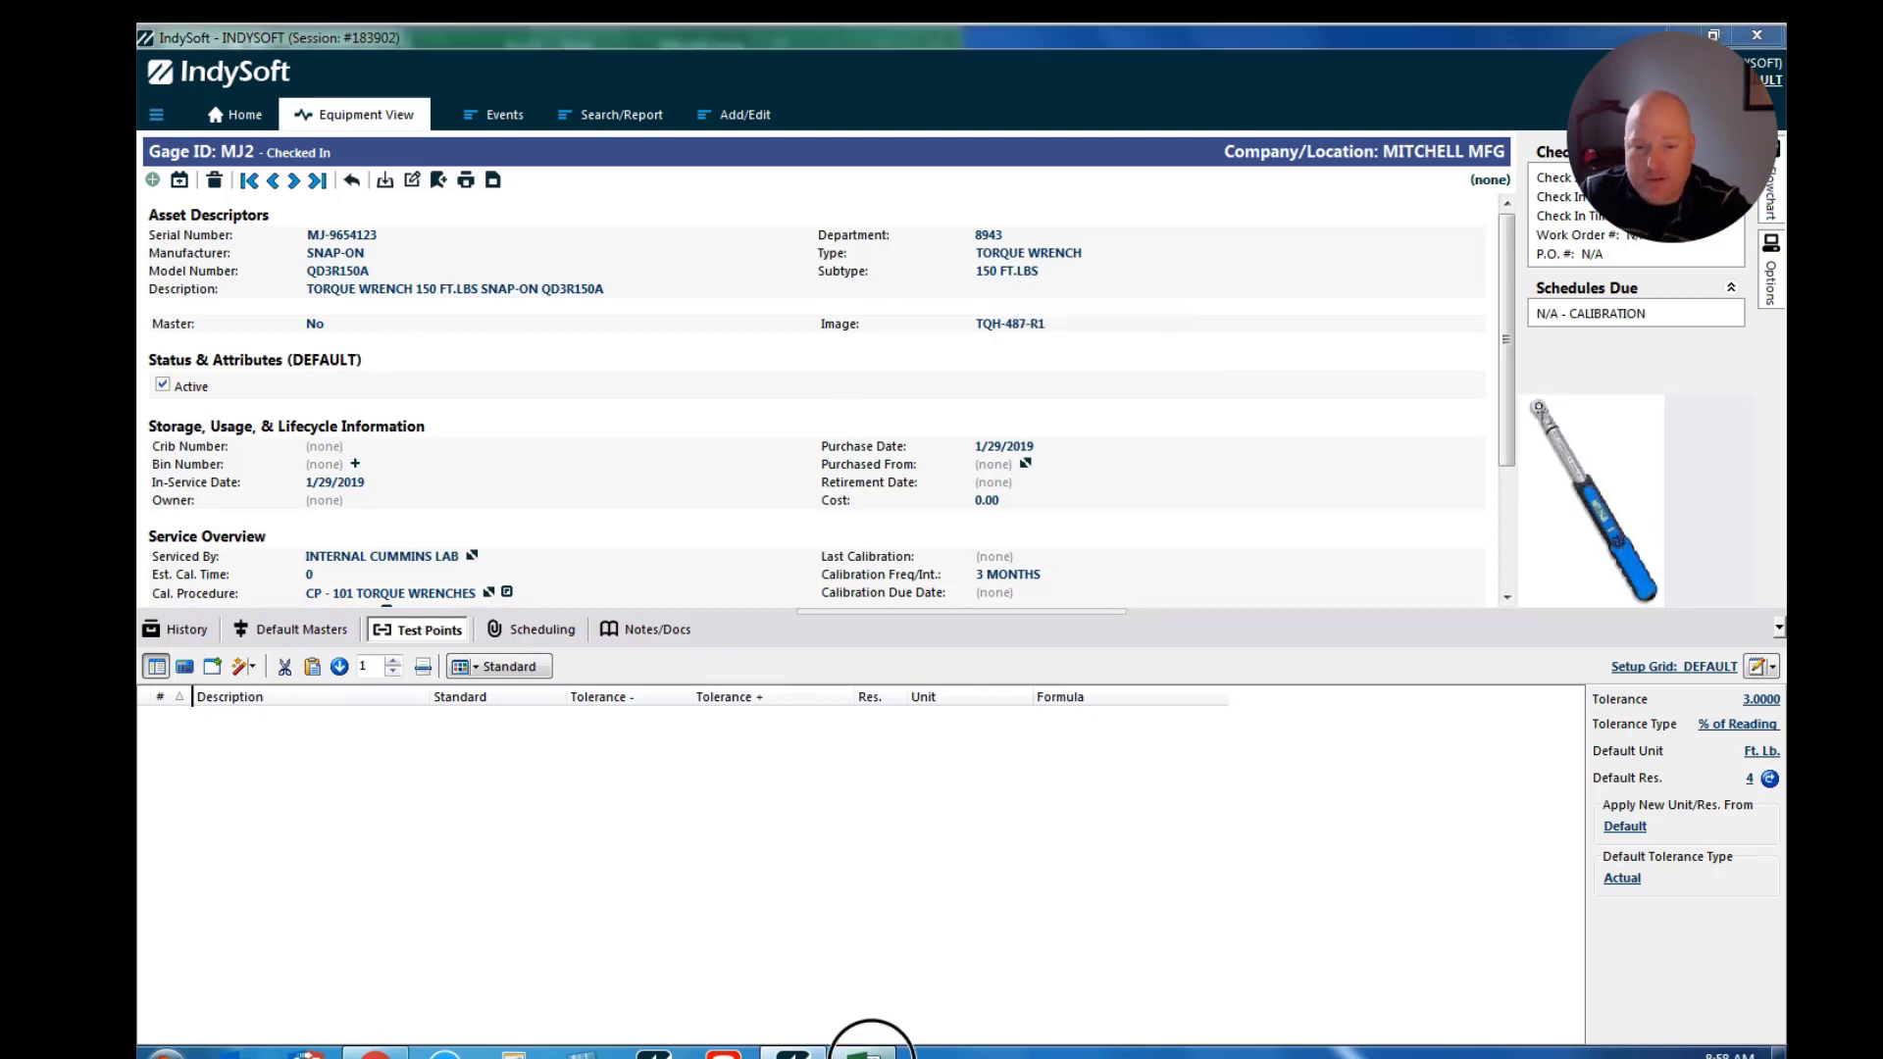
left_click(863, 1054)
left_click(1130, 105)
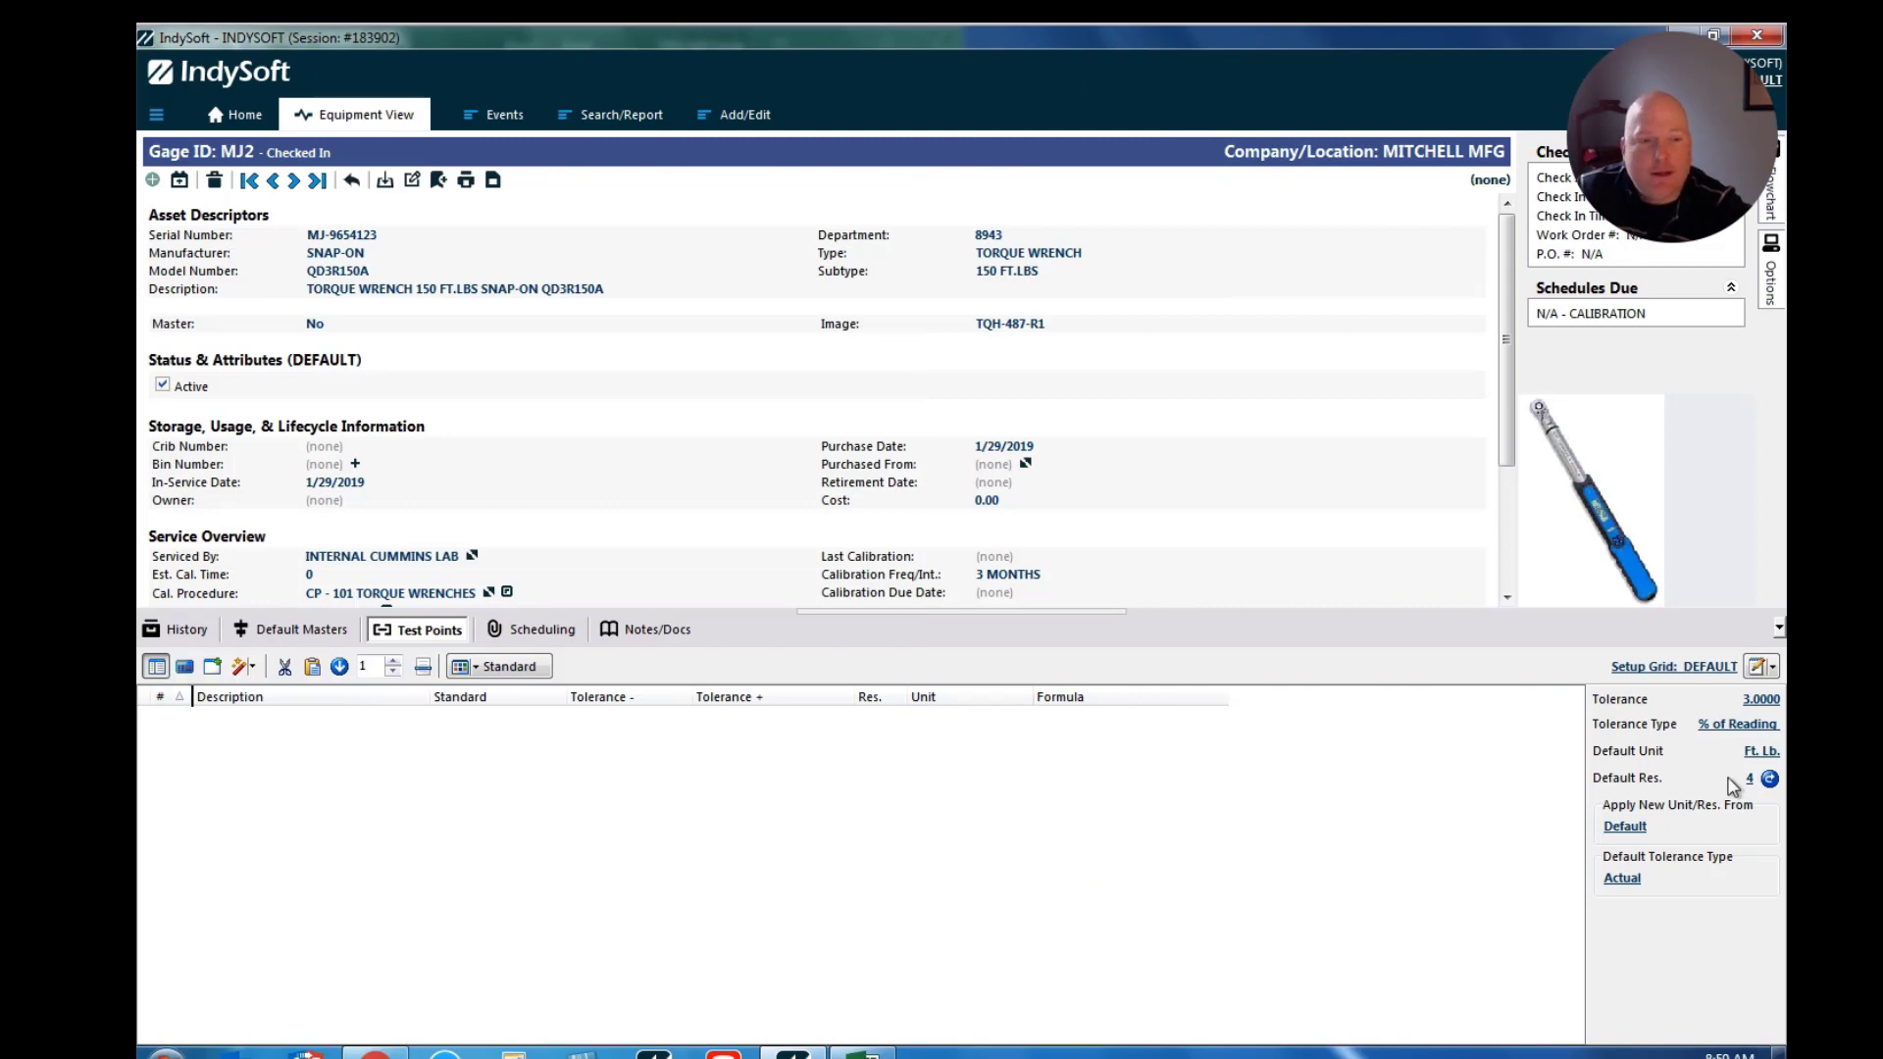
Keep the default tolerance type as % of Reading and the tolerance value at 3.0000.
left_click(1732, 731)
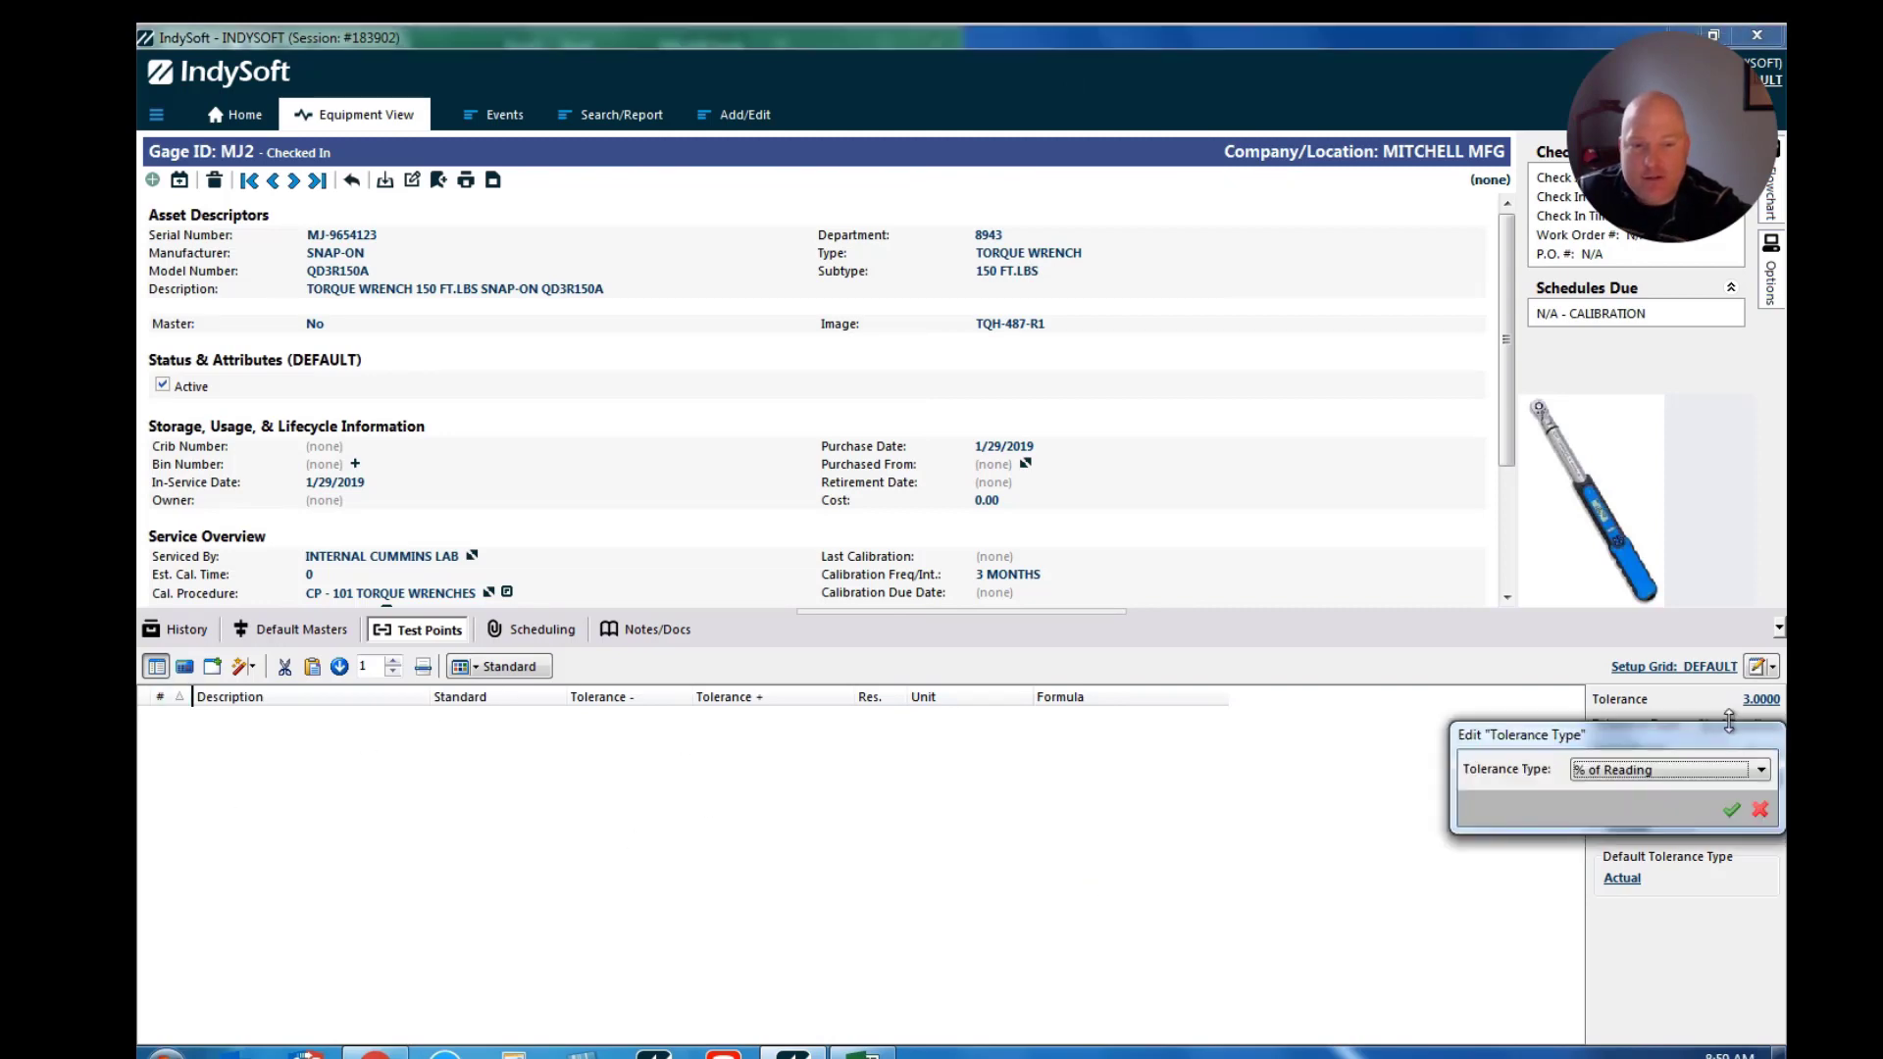
left_click(1687, 769)
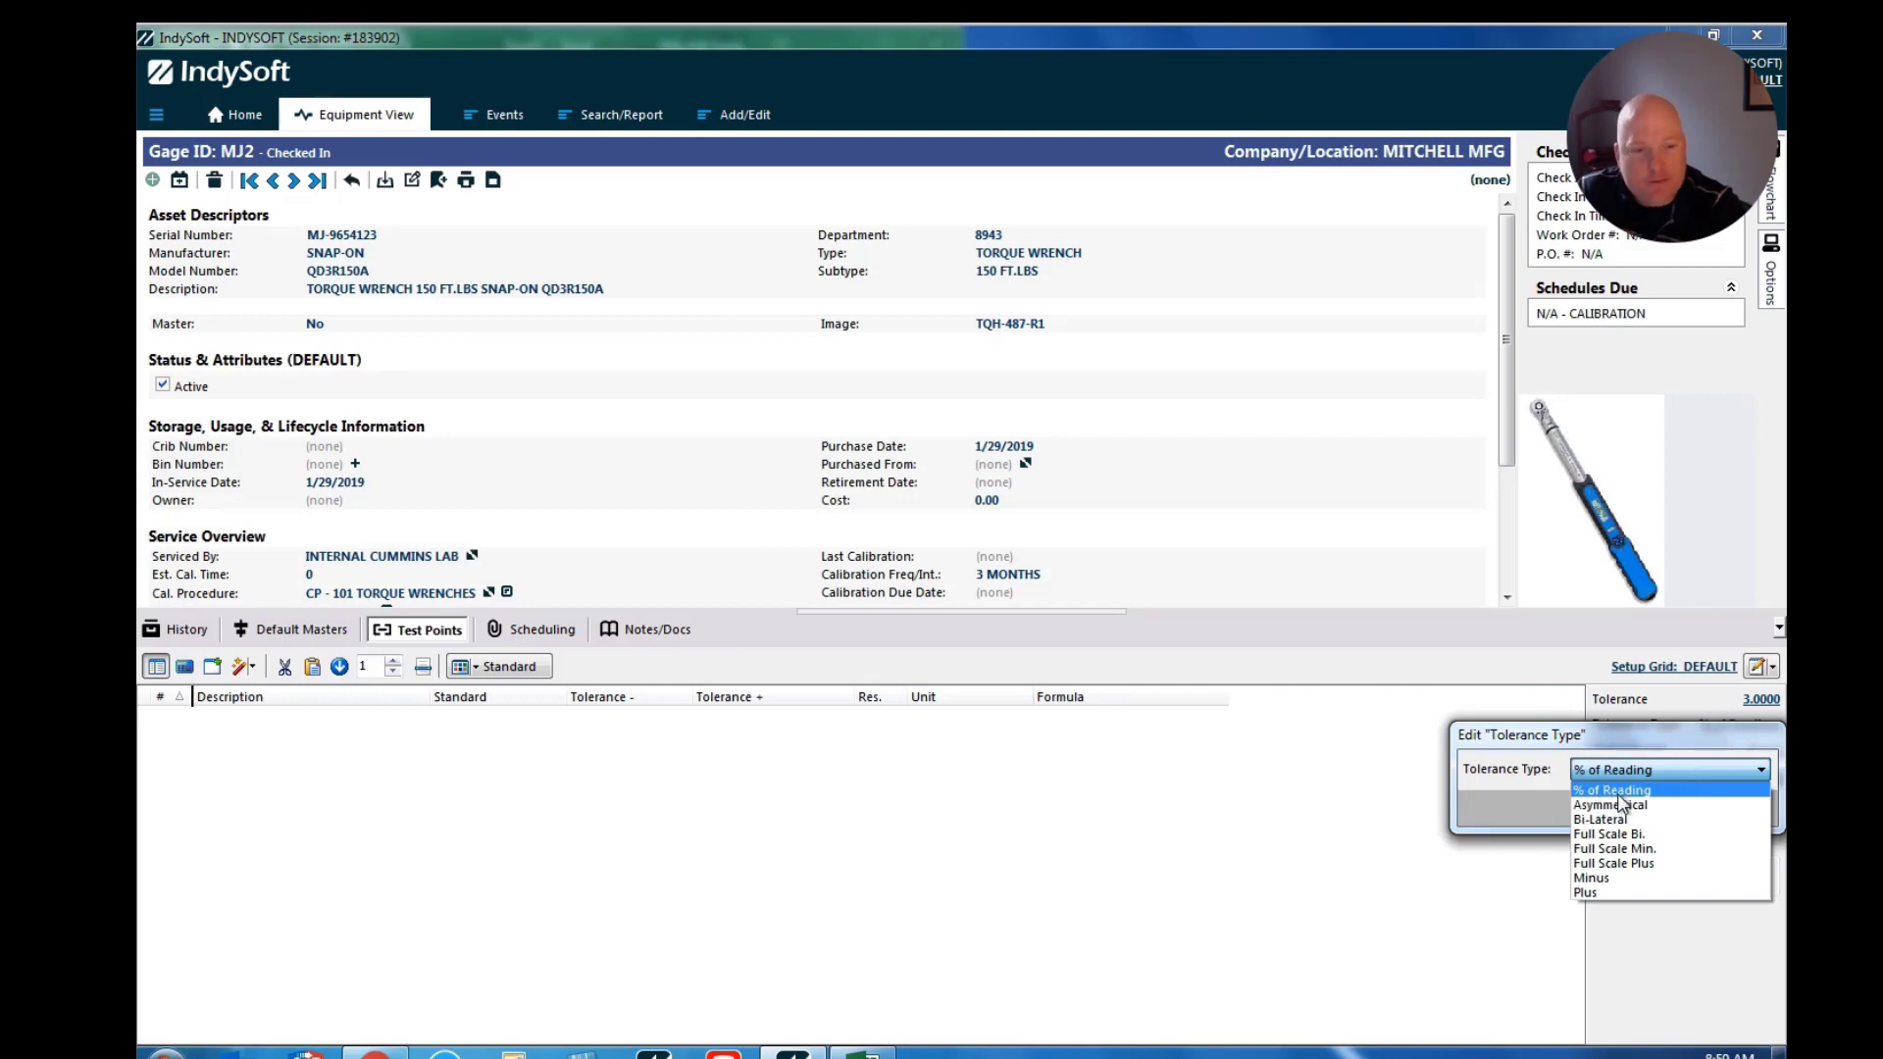
left_click(1620, 792)
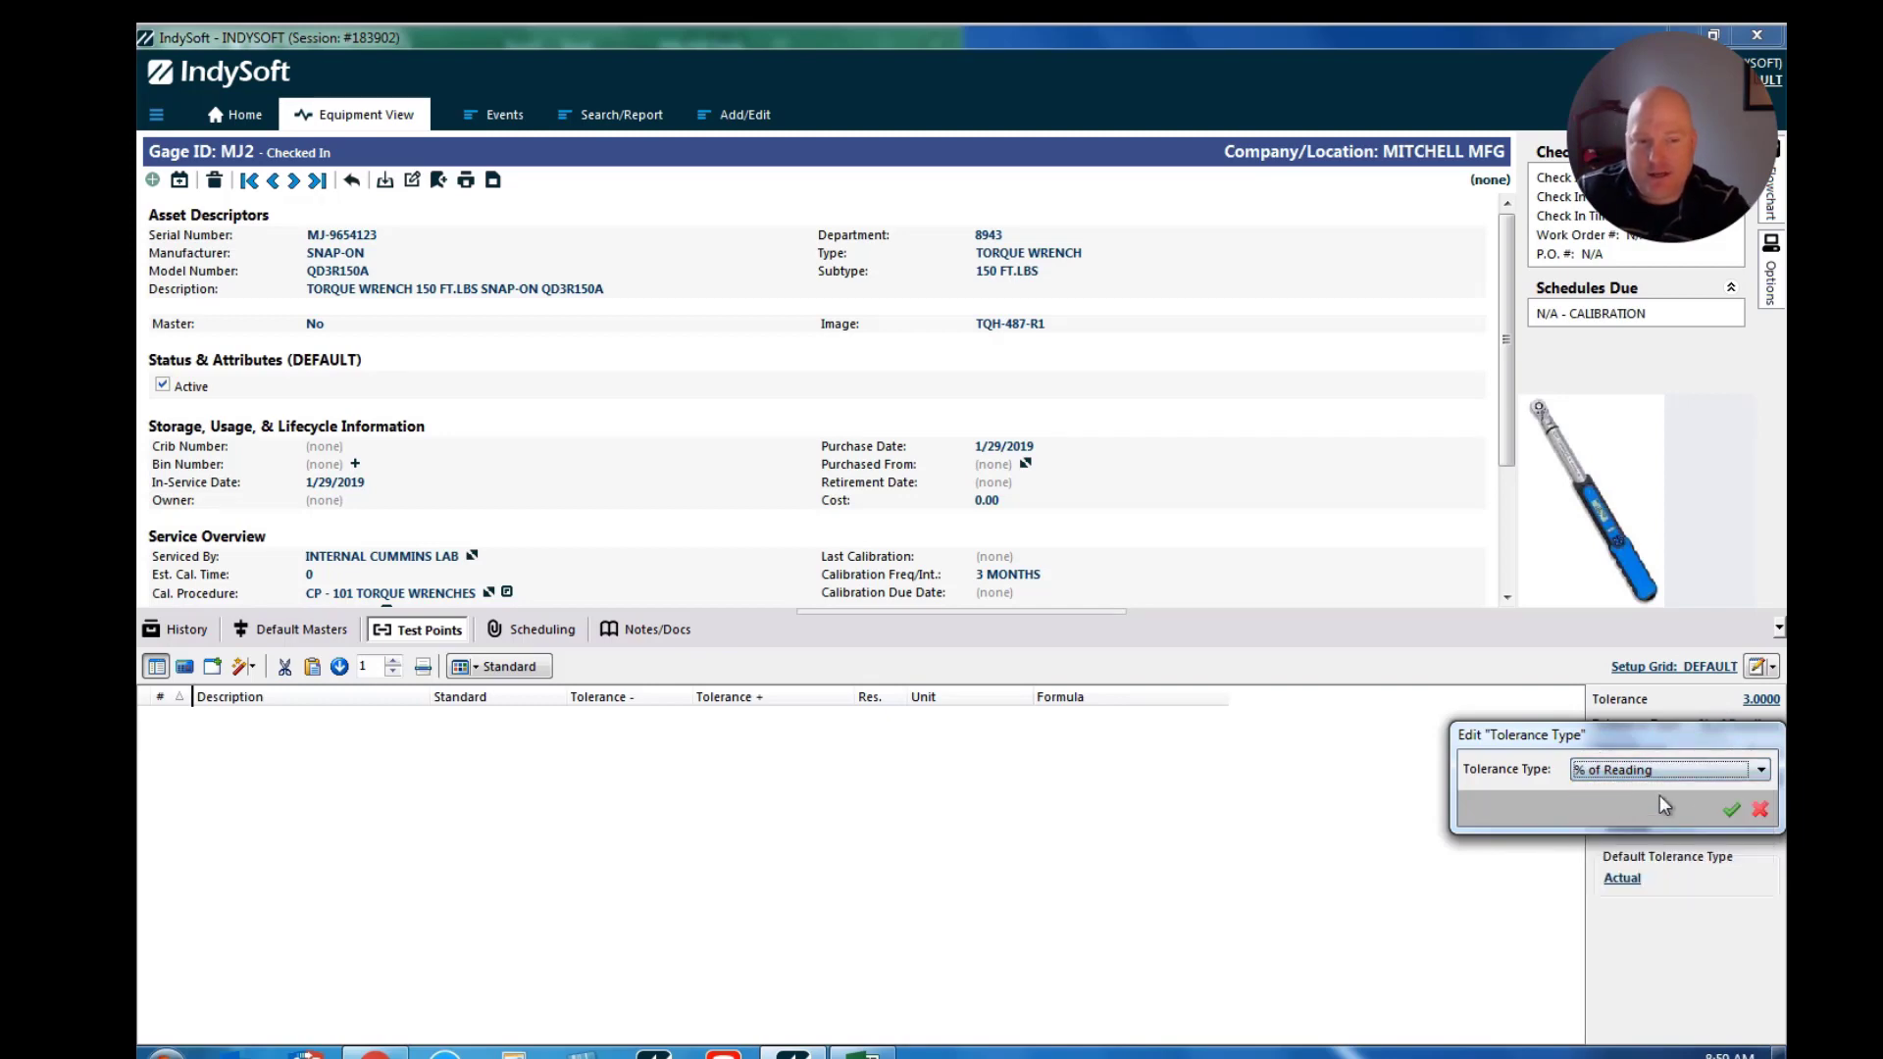
left_click(1730, 809)
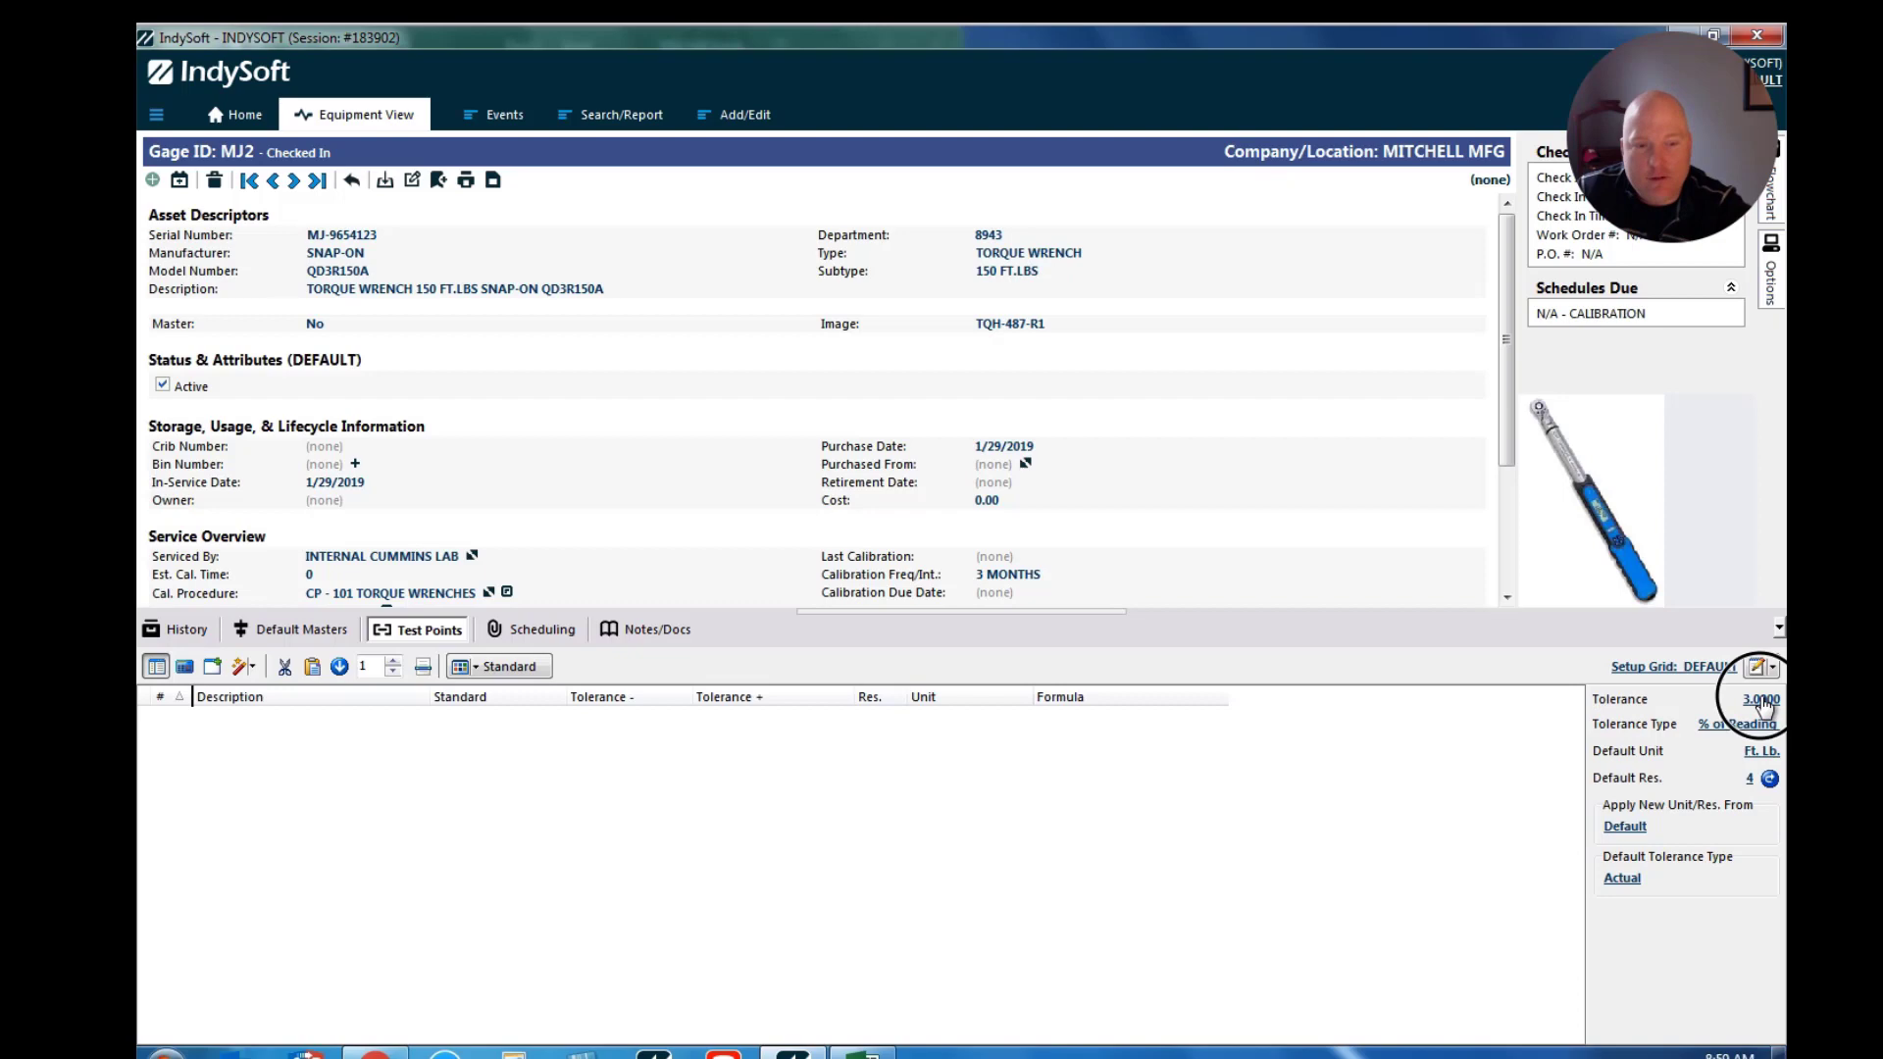
left_click(1760, 698)
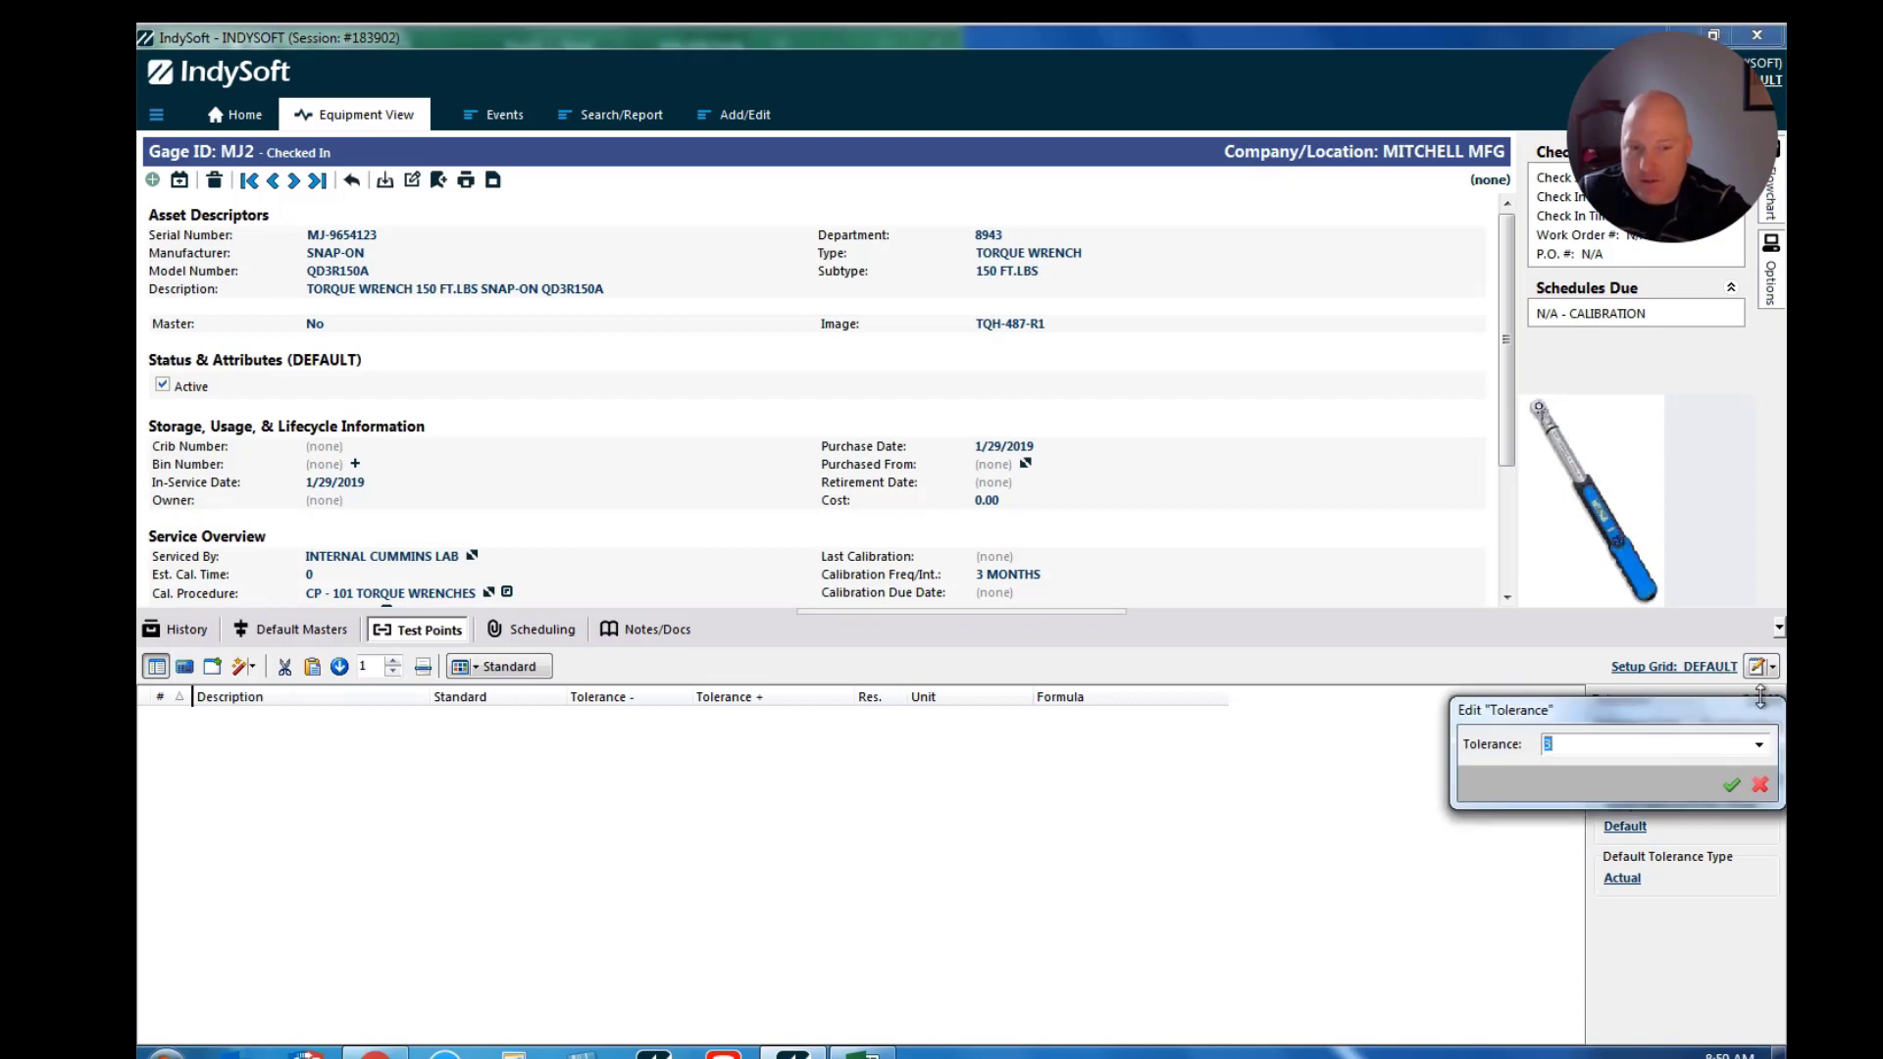
key("Return")
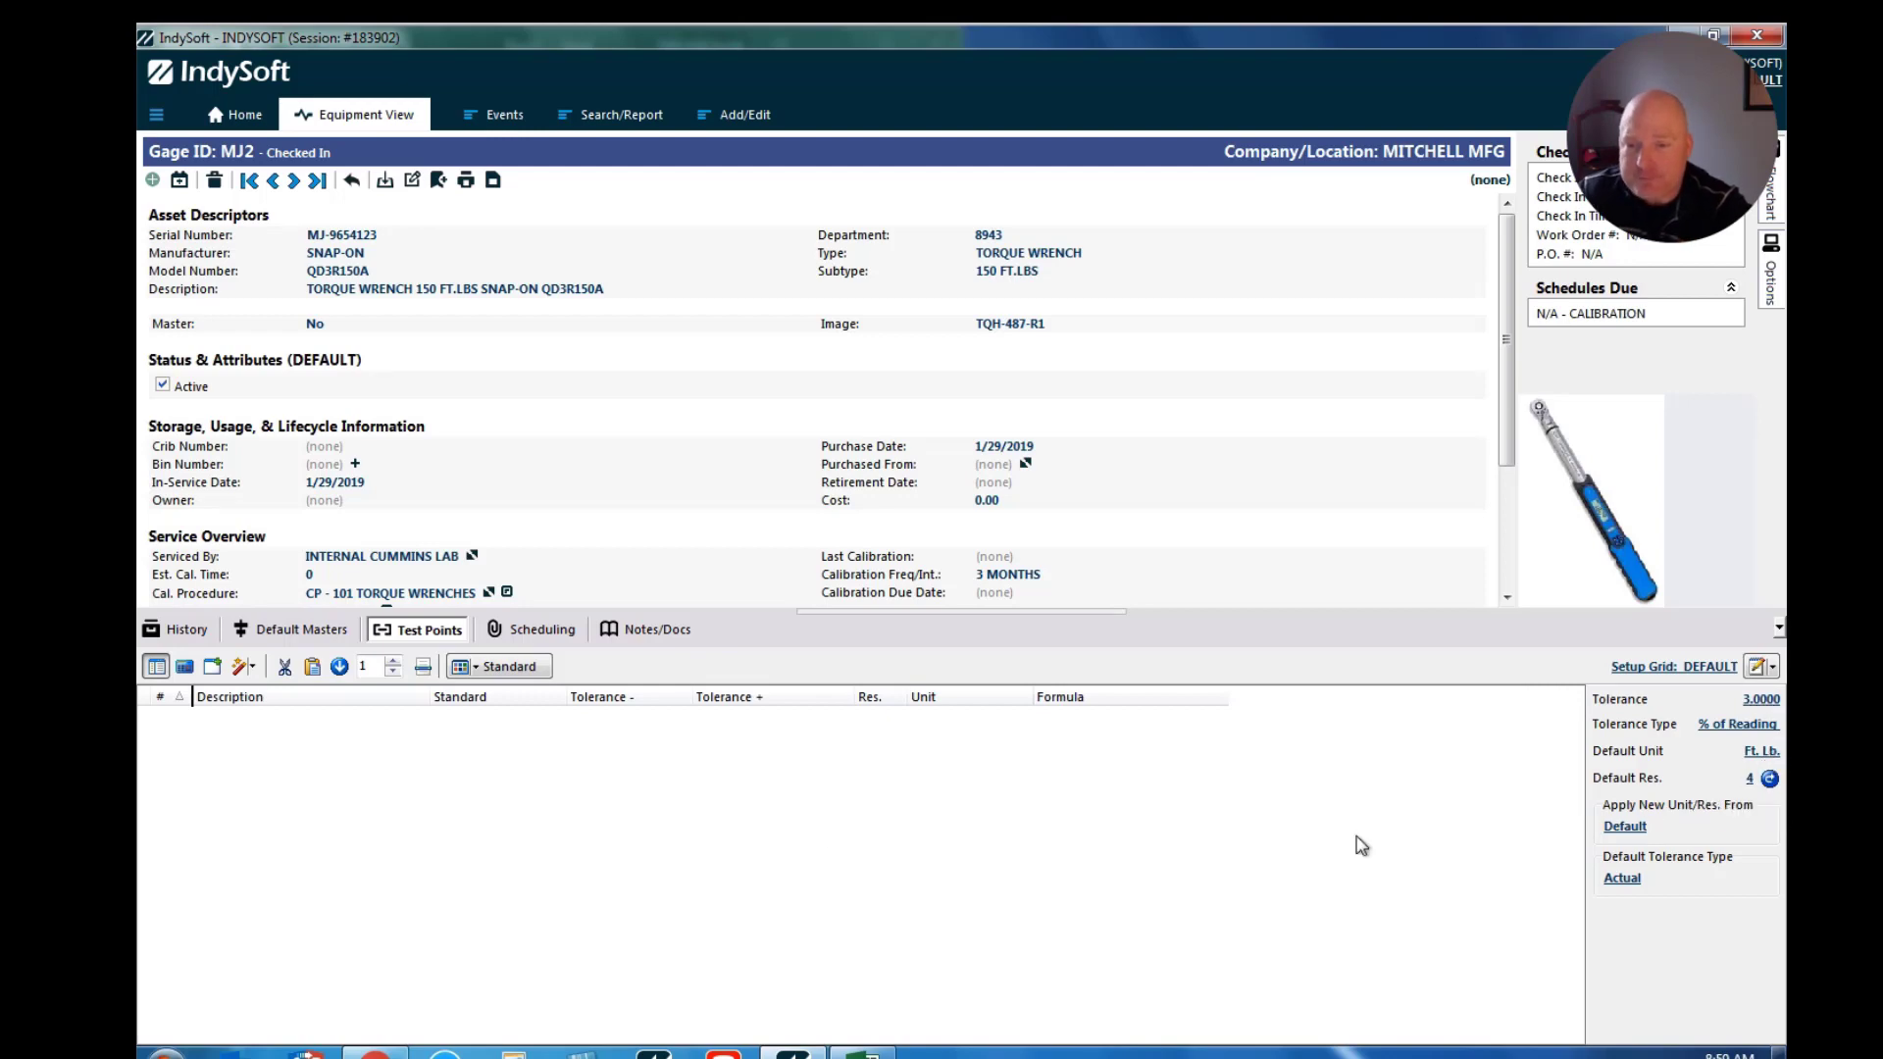
Add test points '20 % of FS' at 30 and '60 % of FS' at 90.
left_click(259, 724)
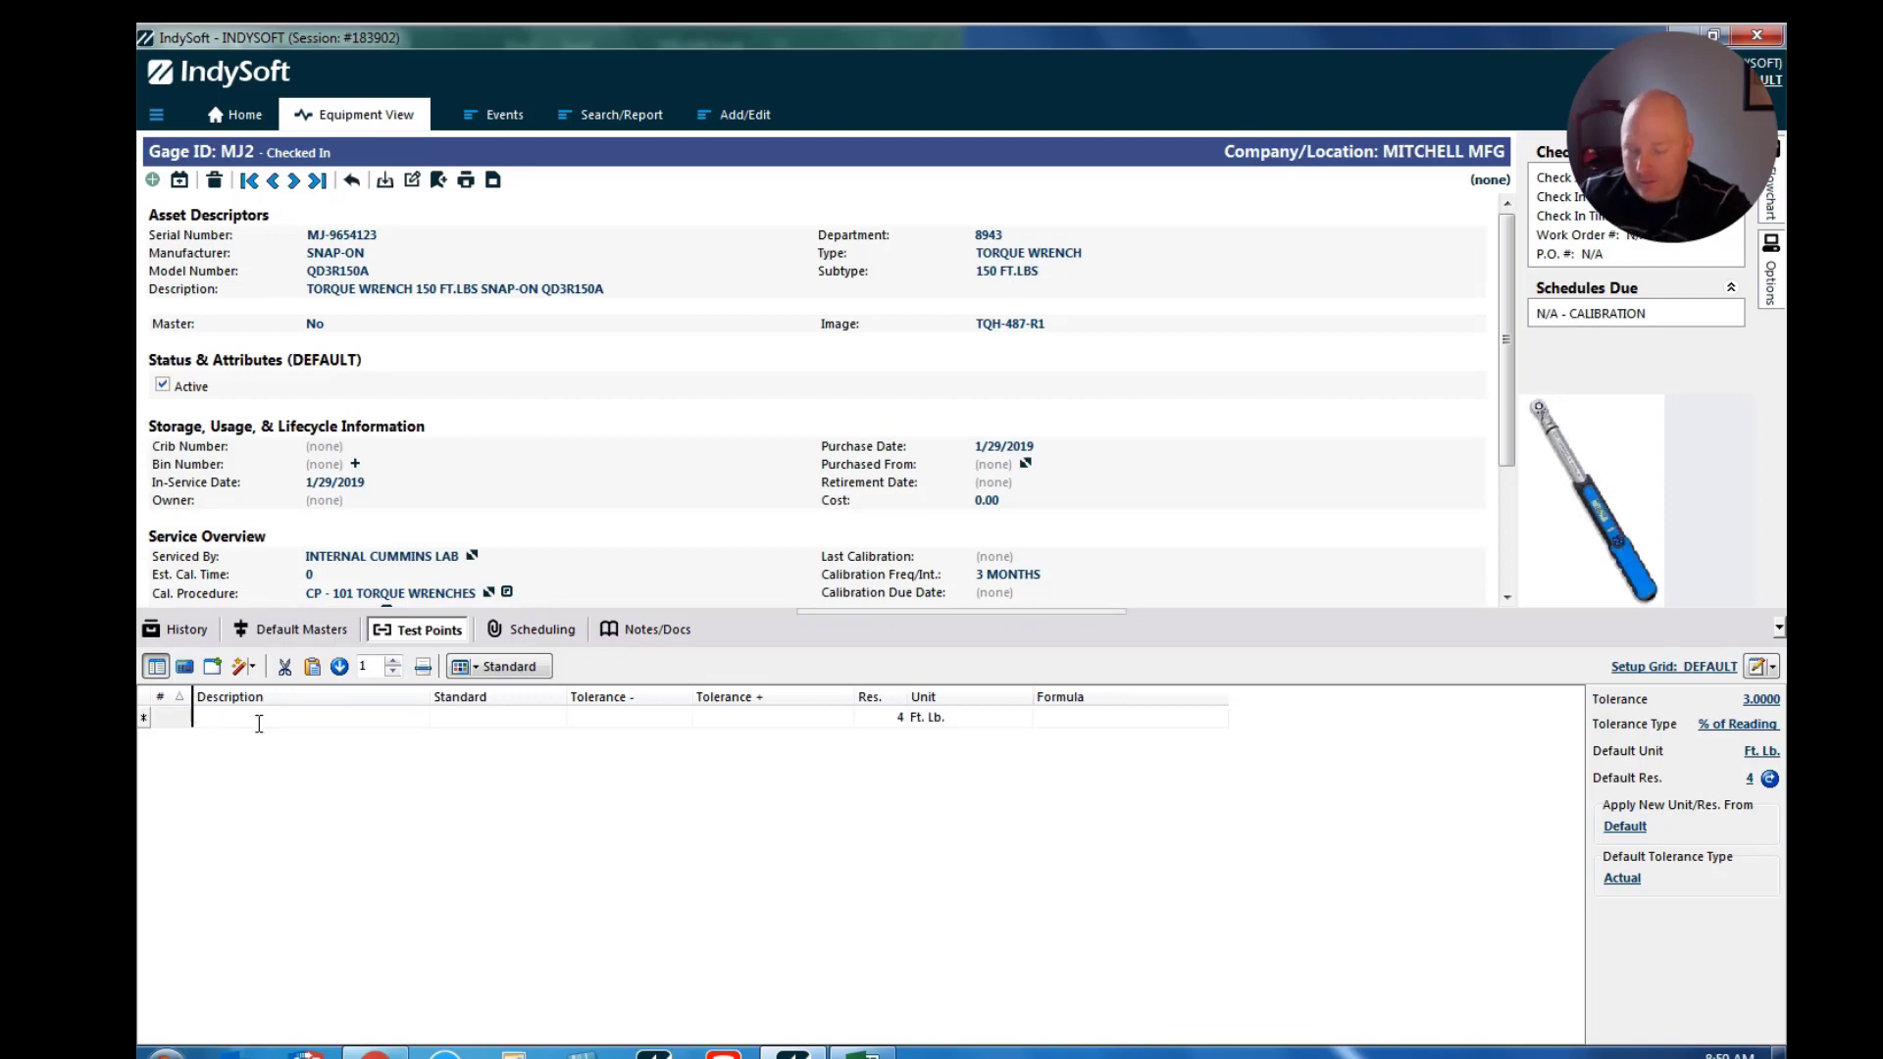
type("20 ")
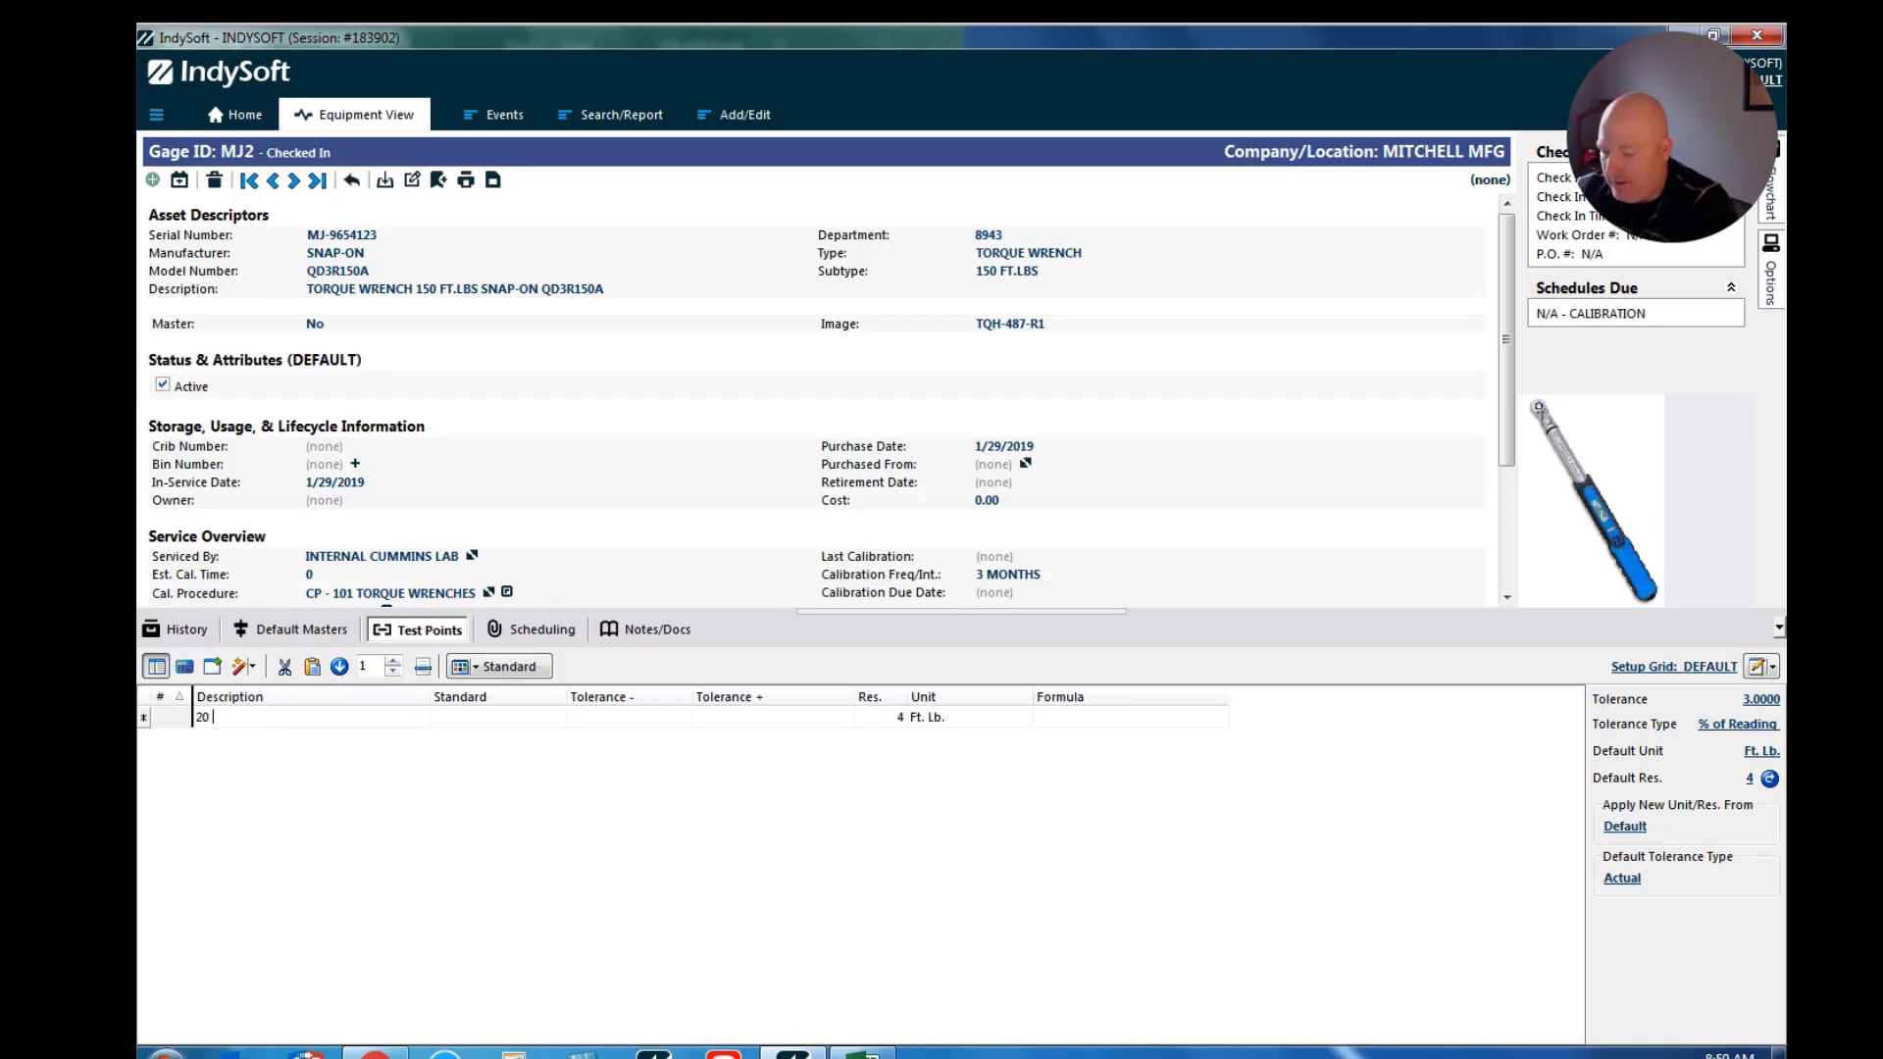
type("% of FS")
key("Tab")
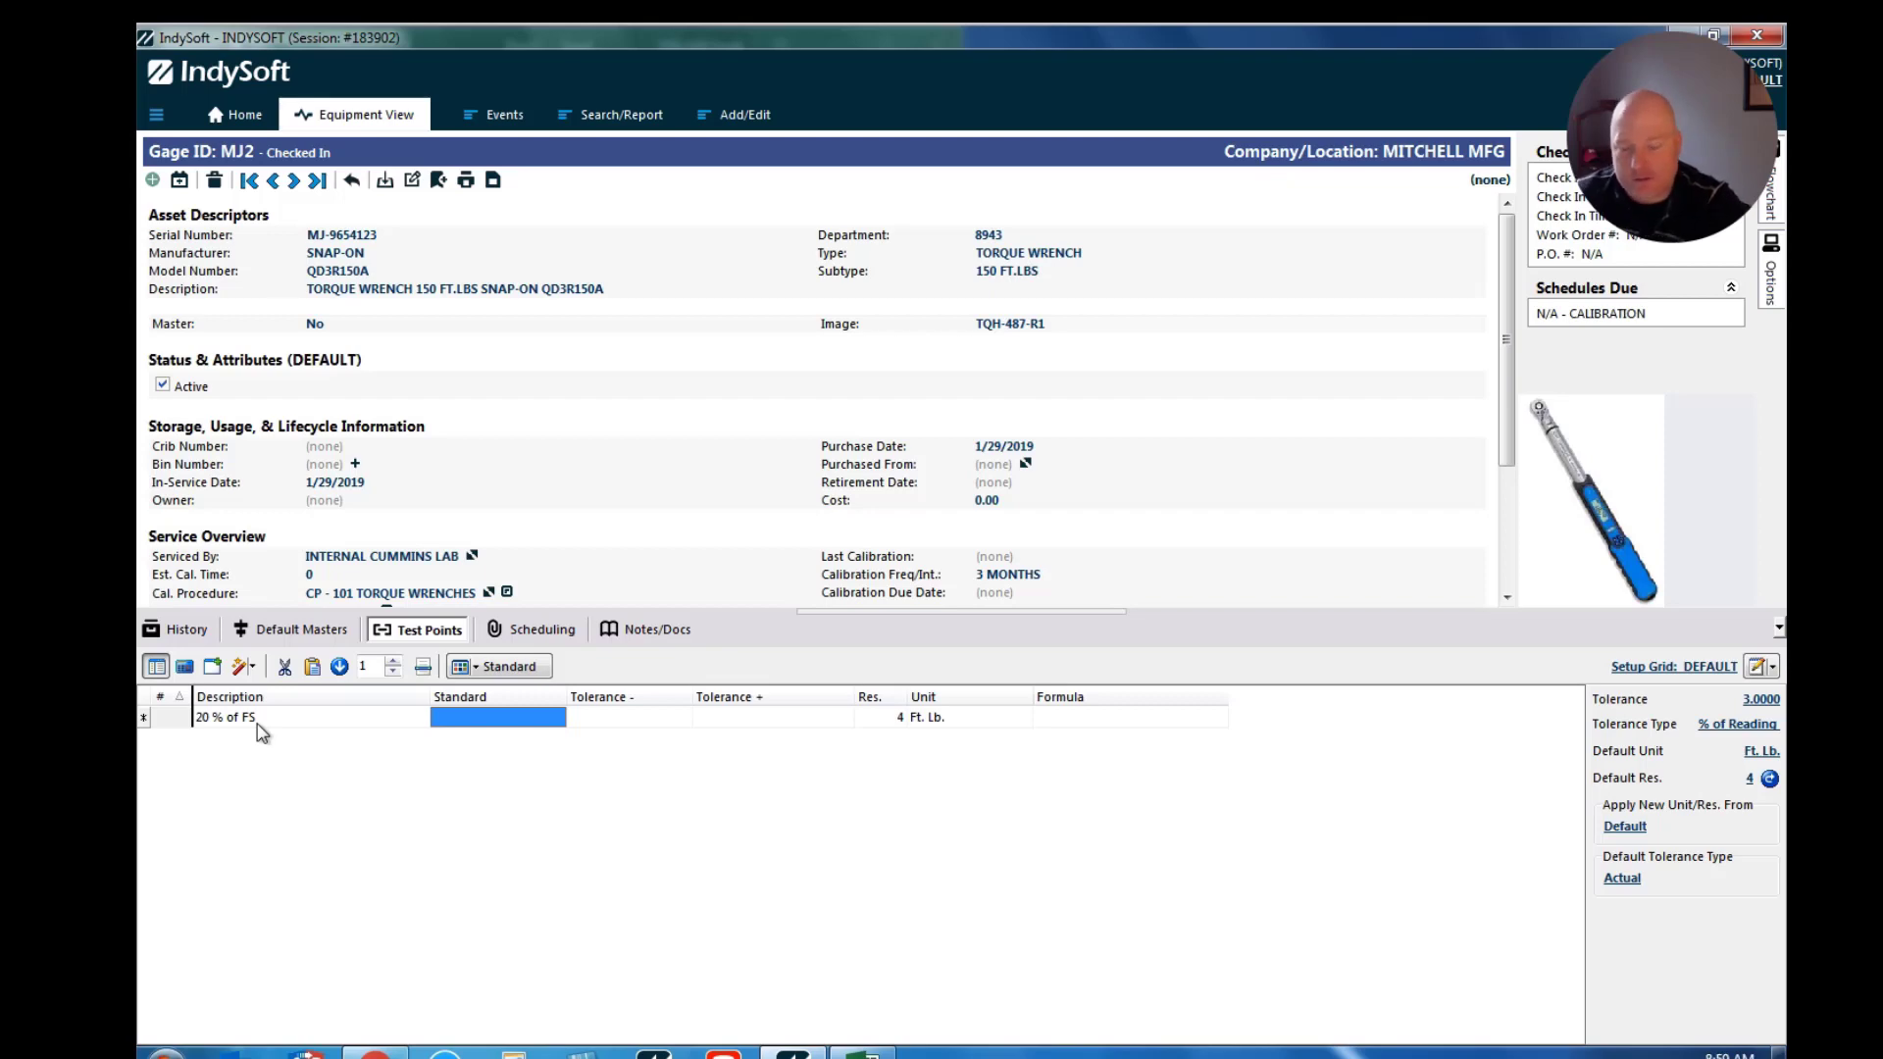
type("30")
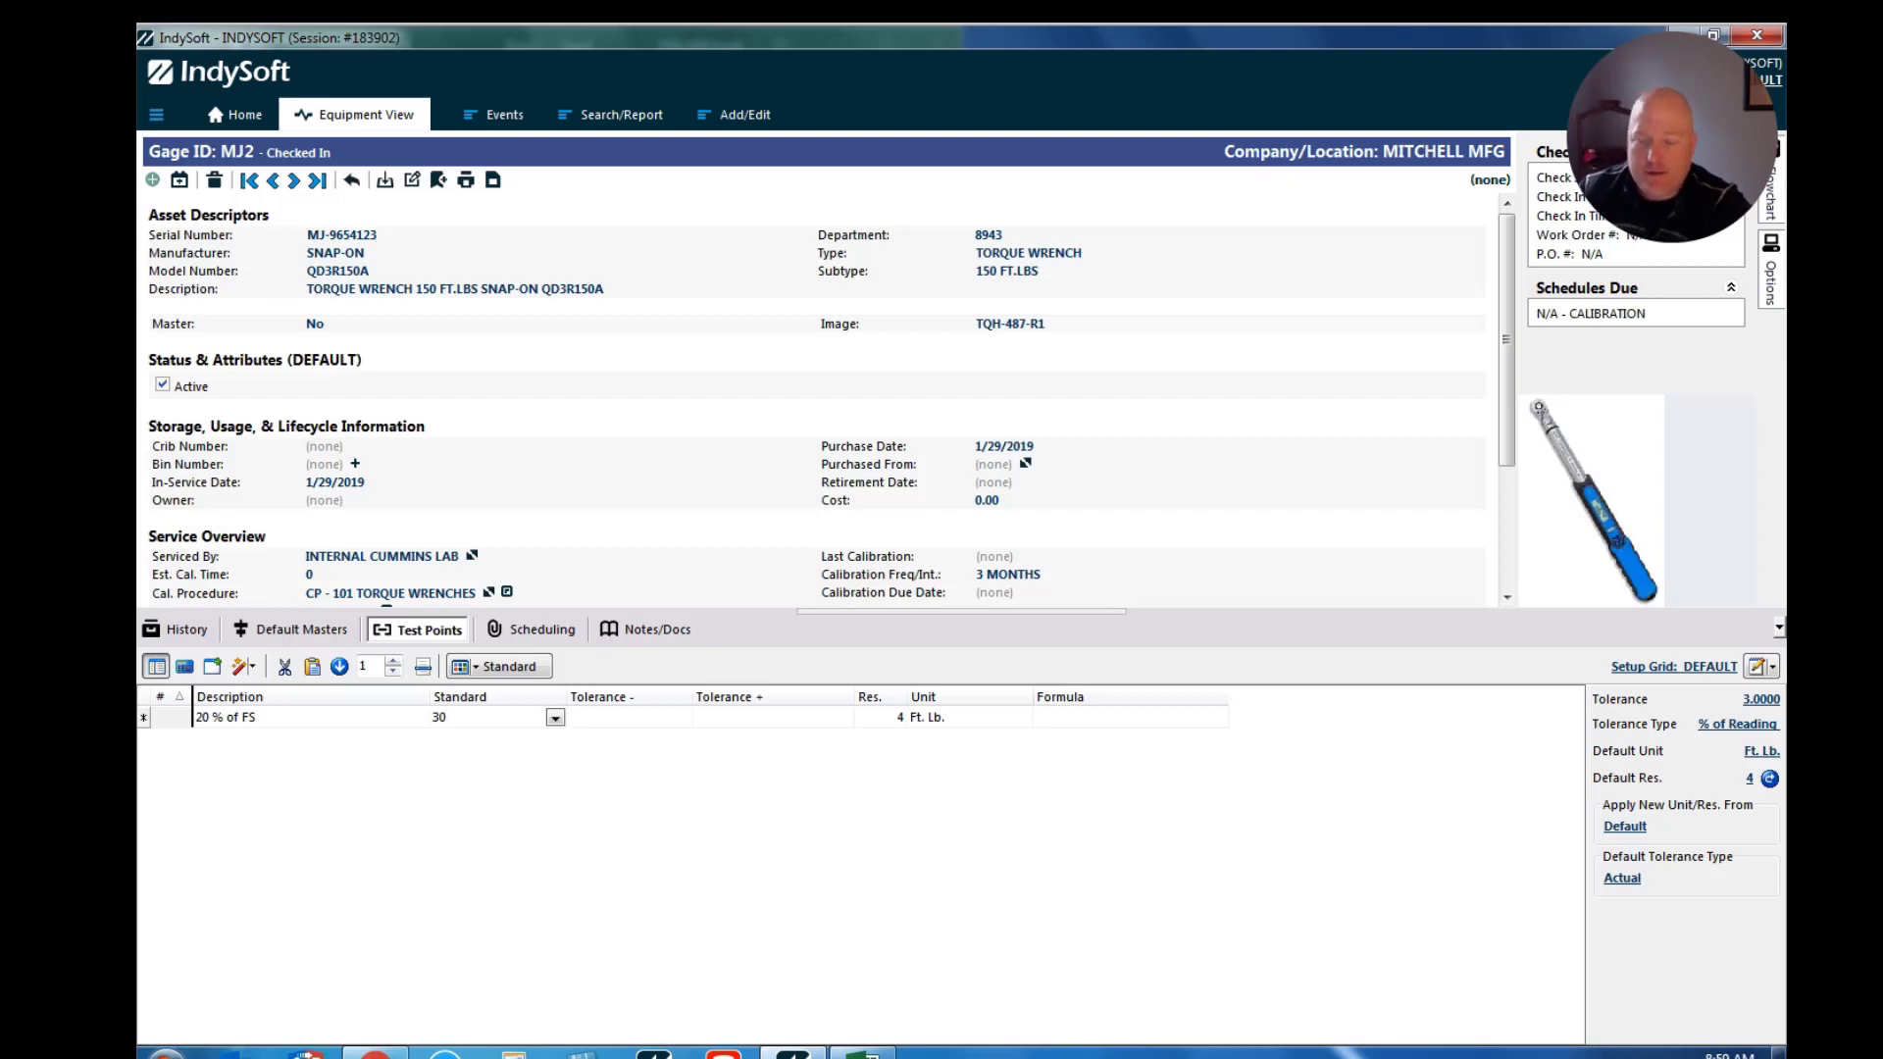
key("Return")
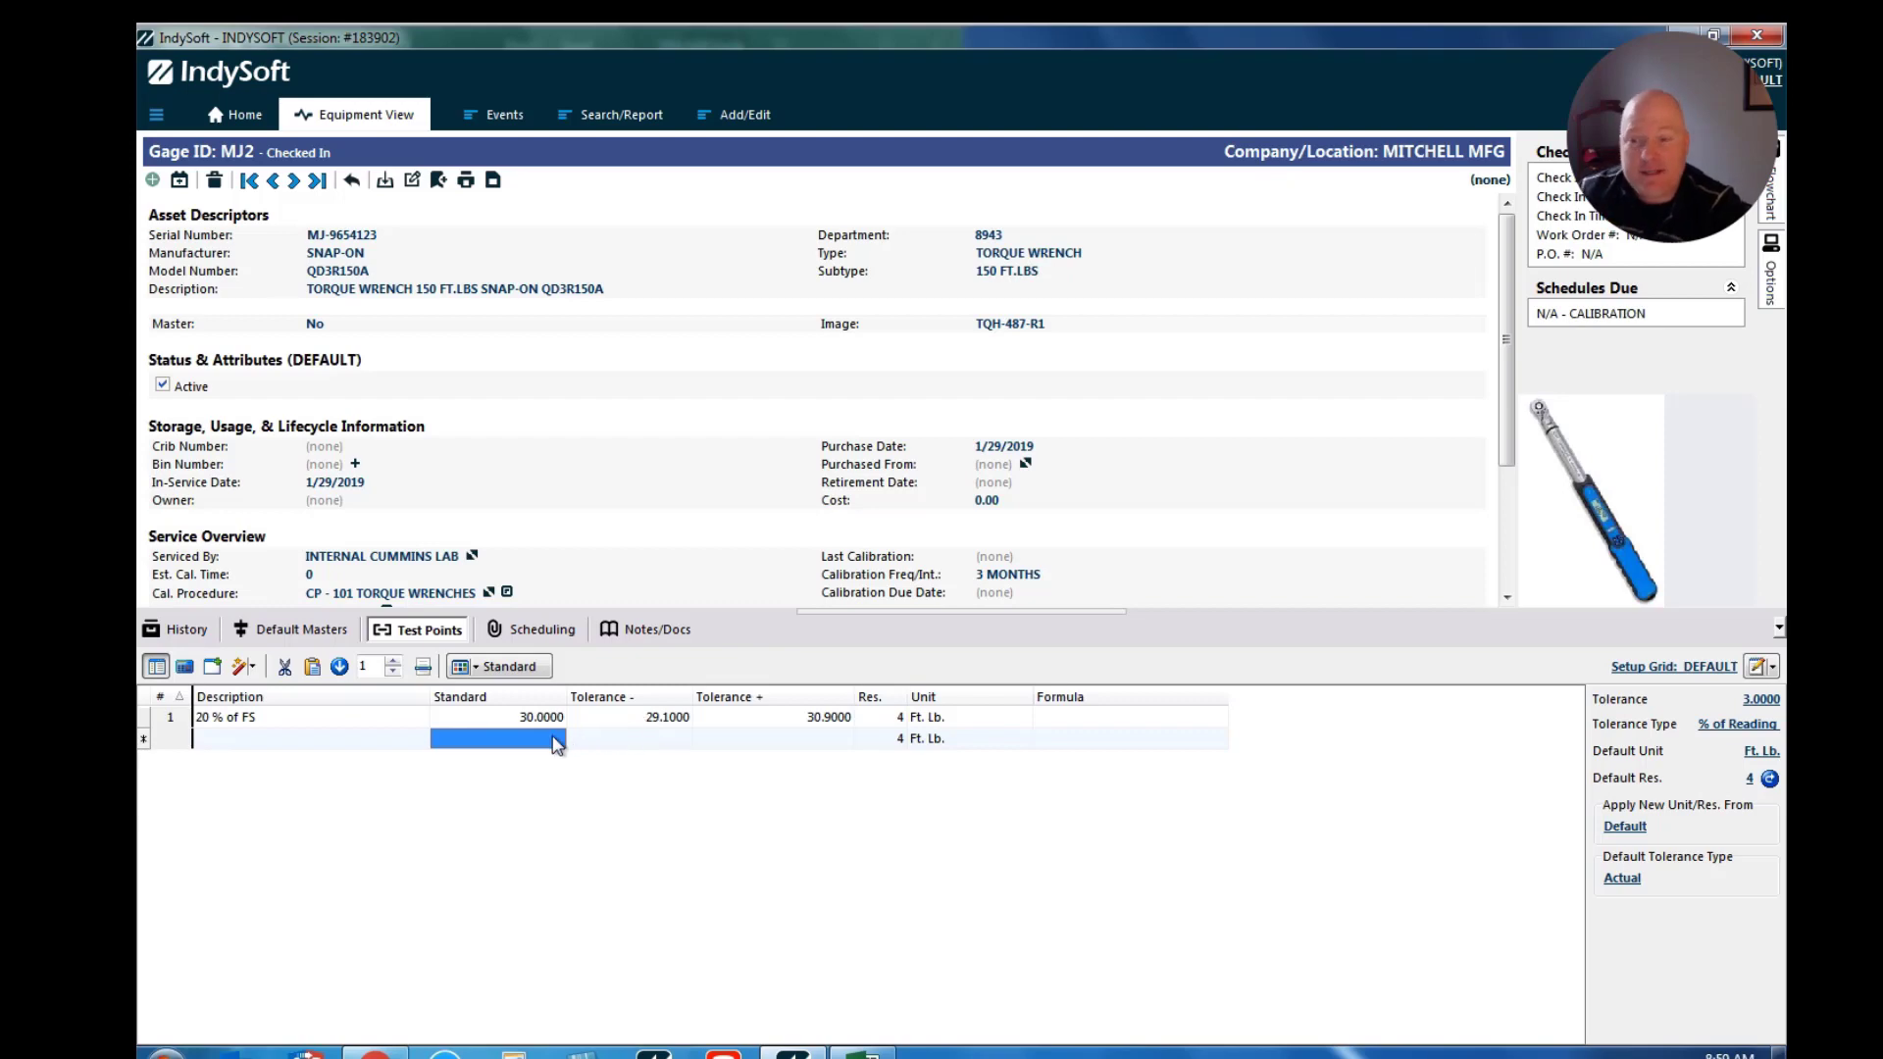
left_click(269, 734)
type("60 ")
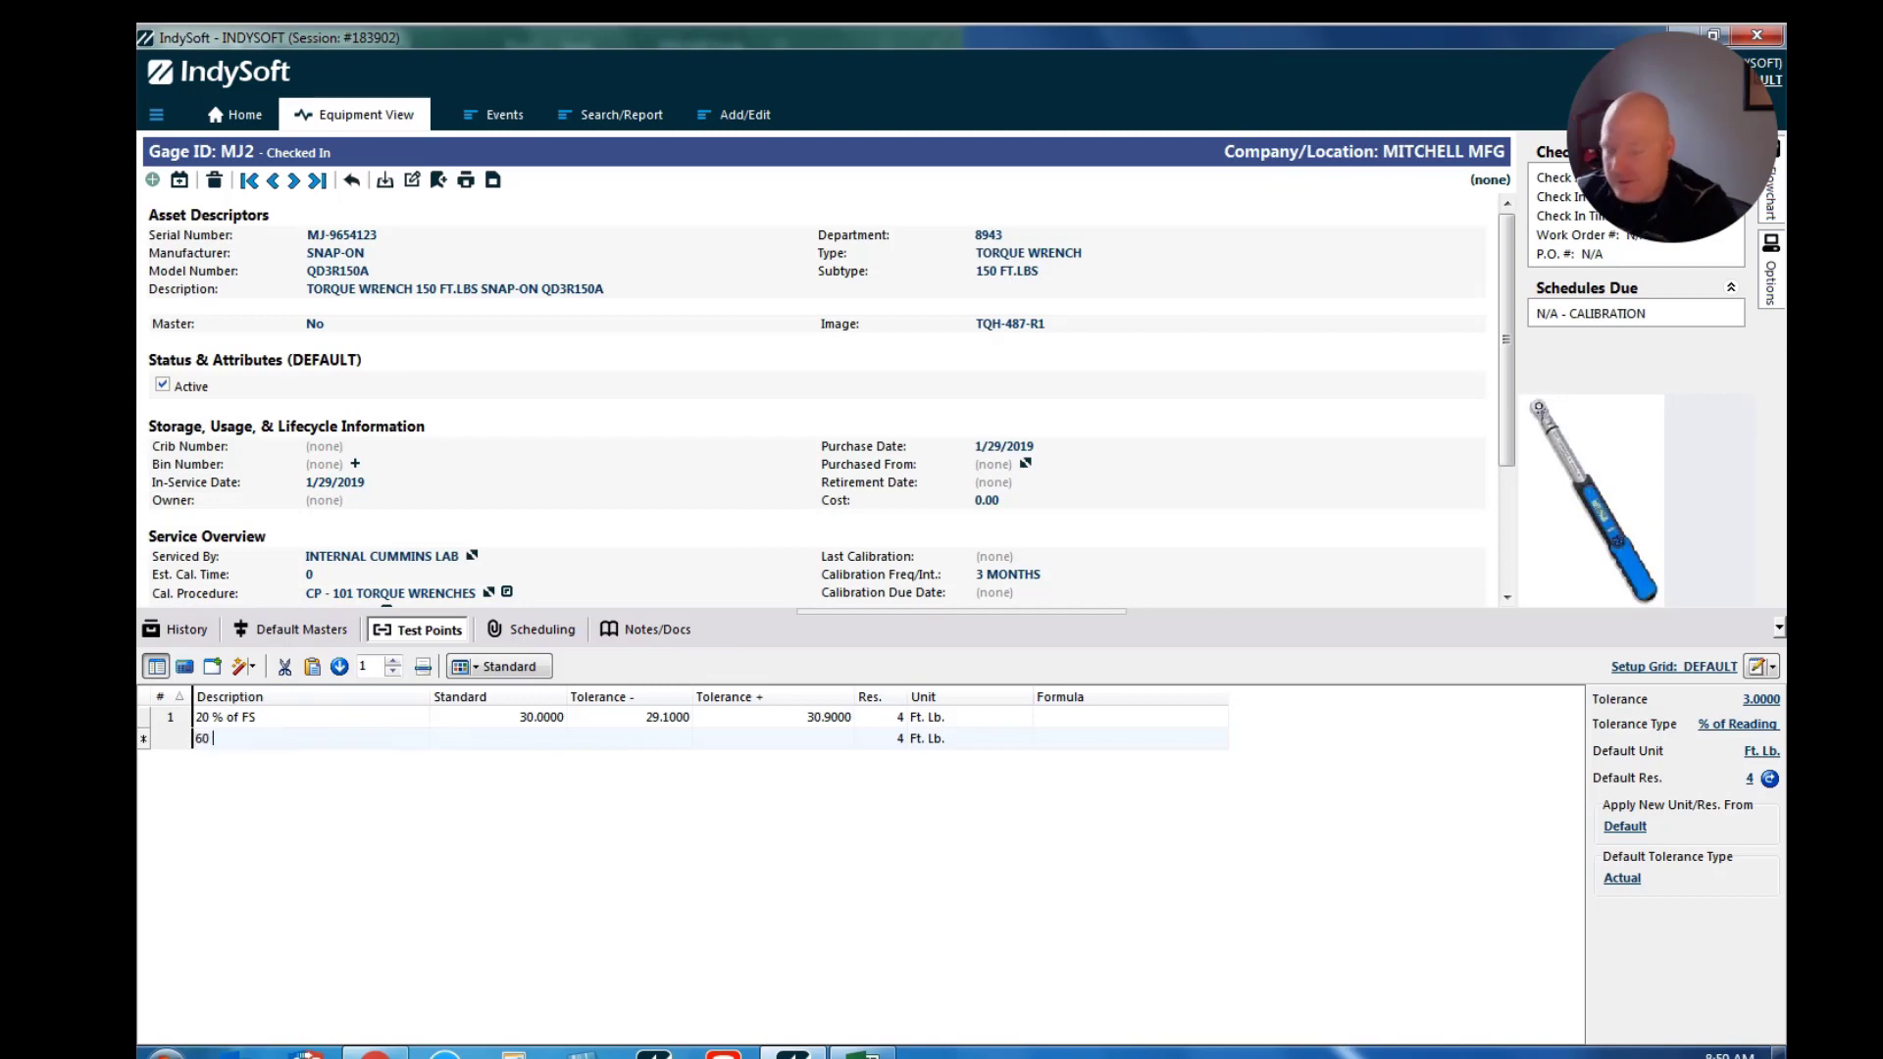
type("% of FS")
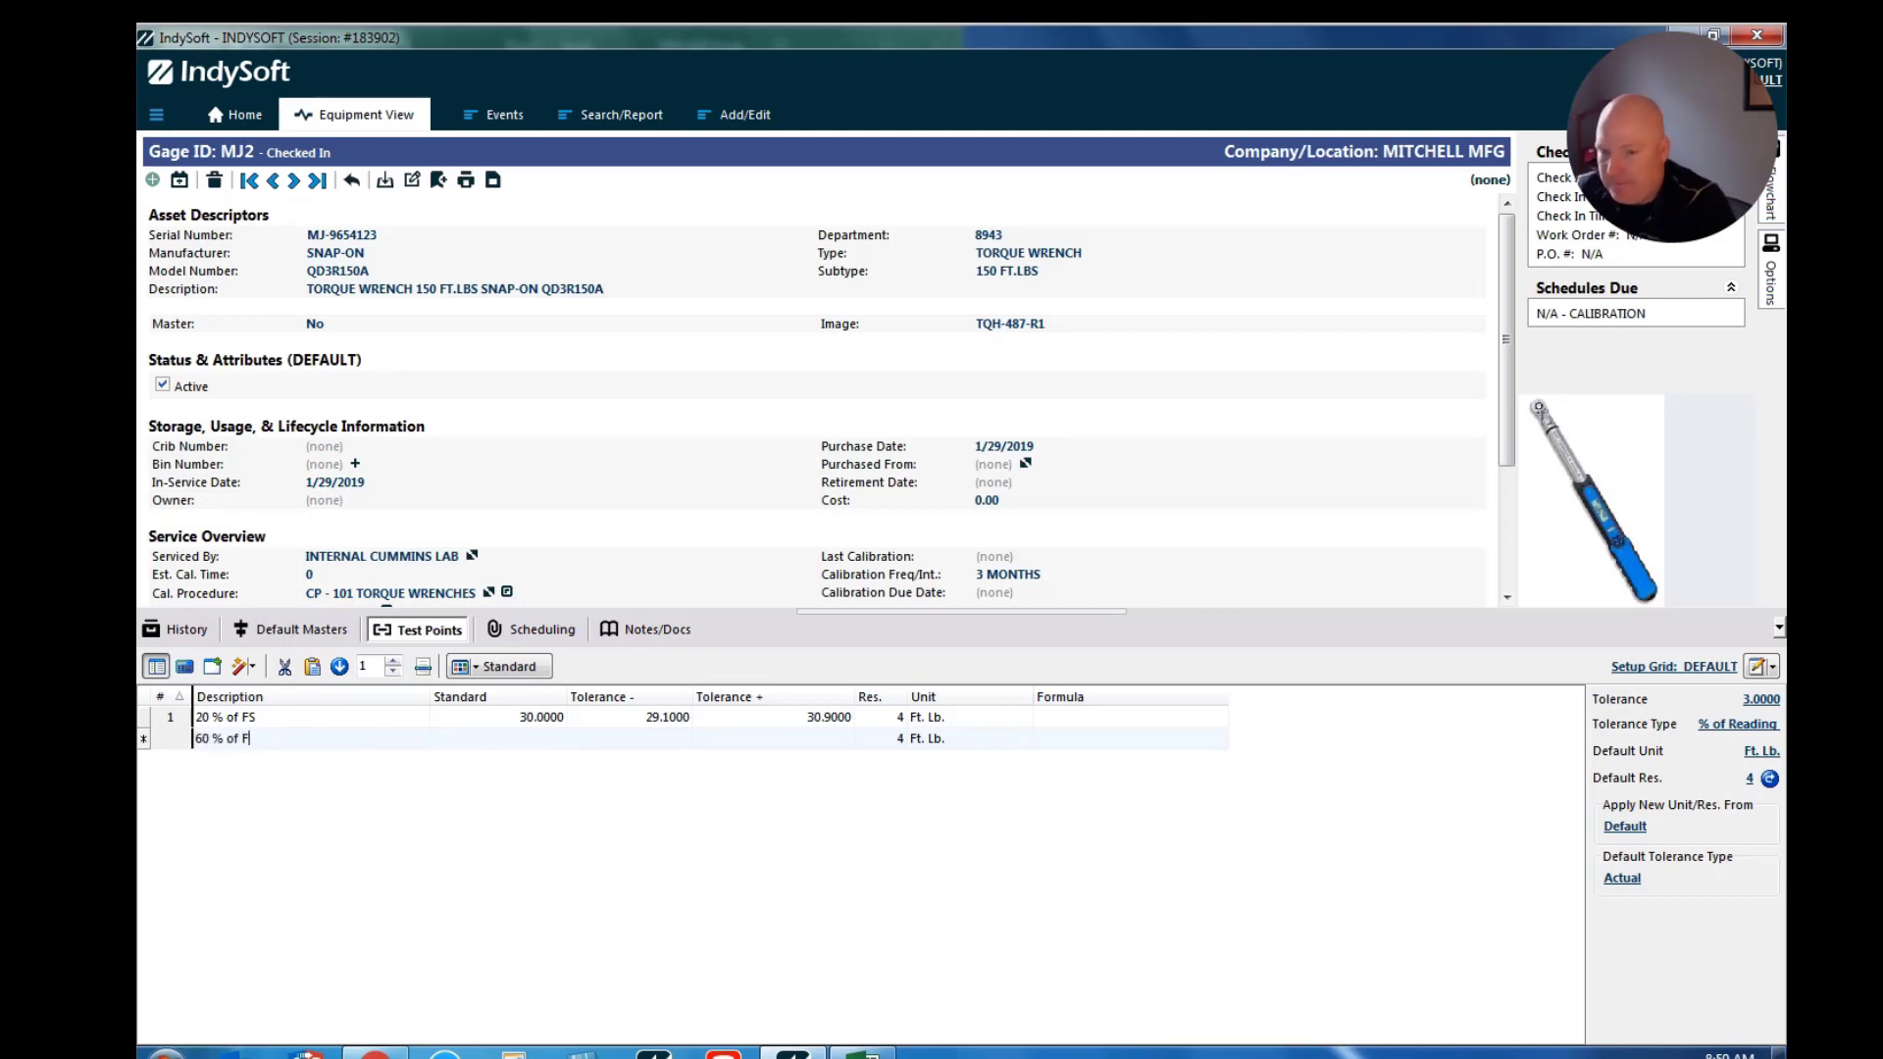
key("Tab")
type("90")
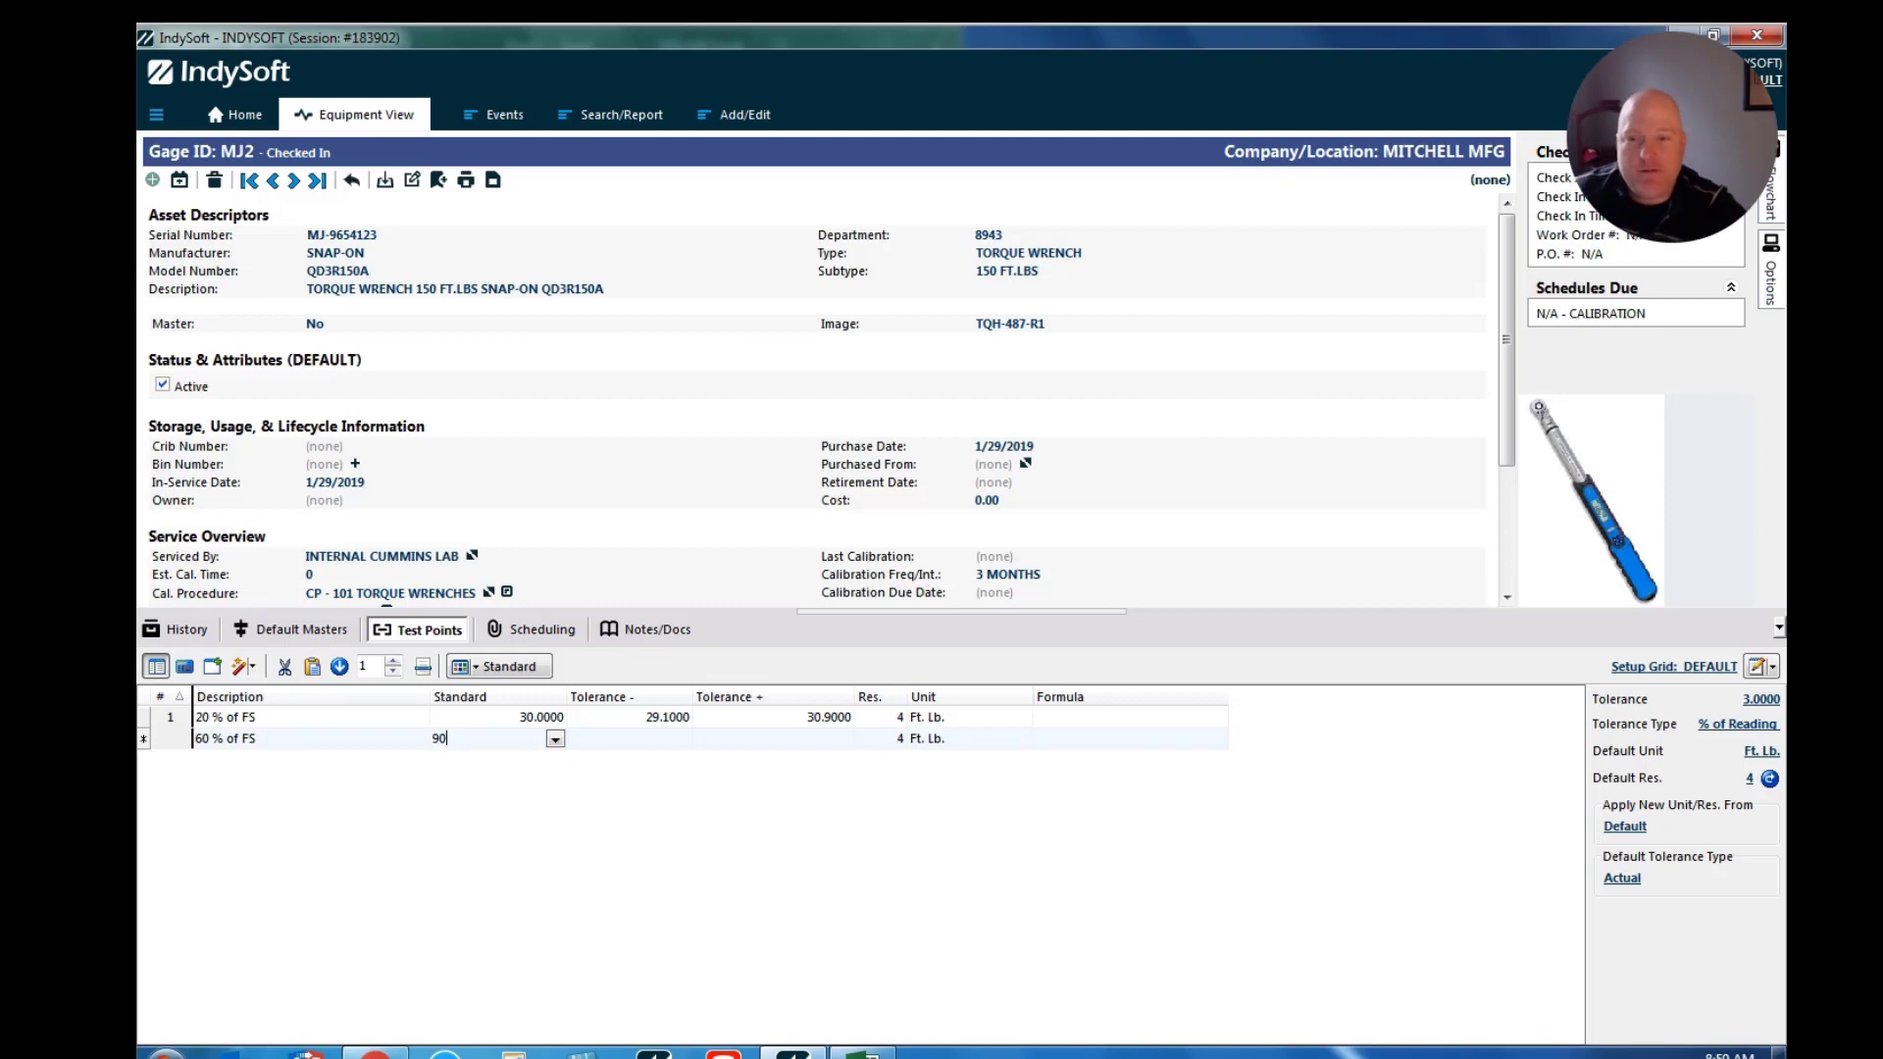
key("Return")
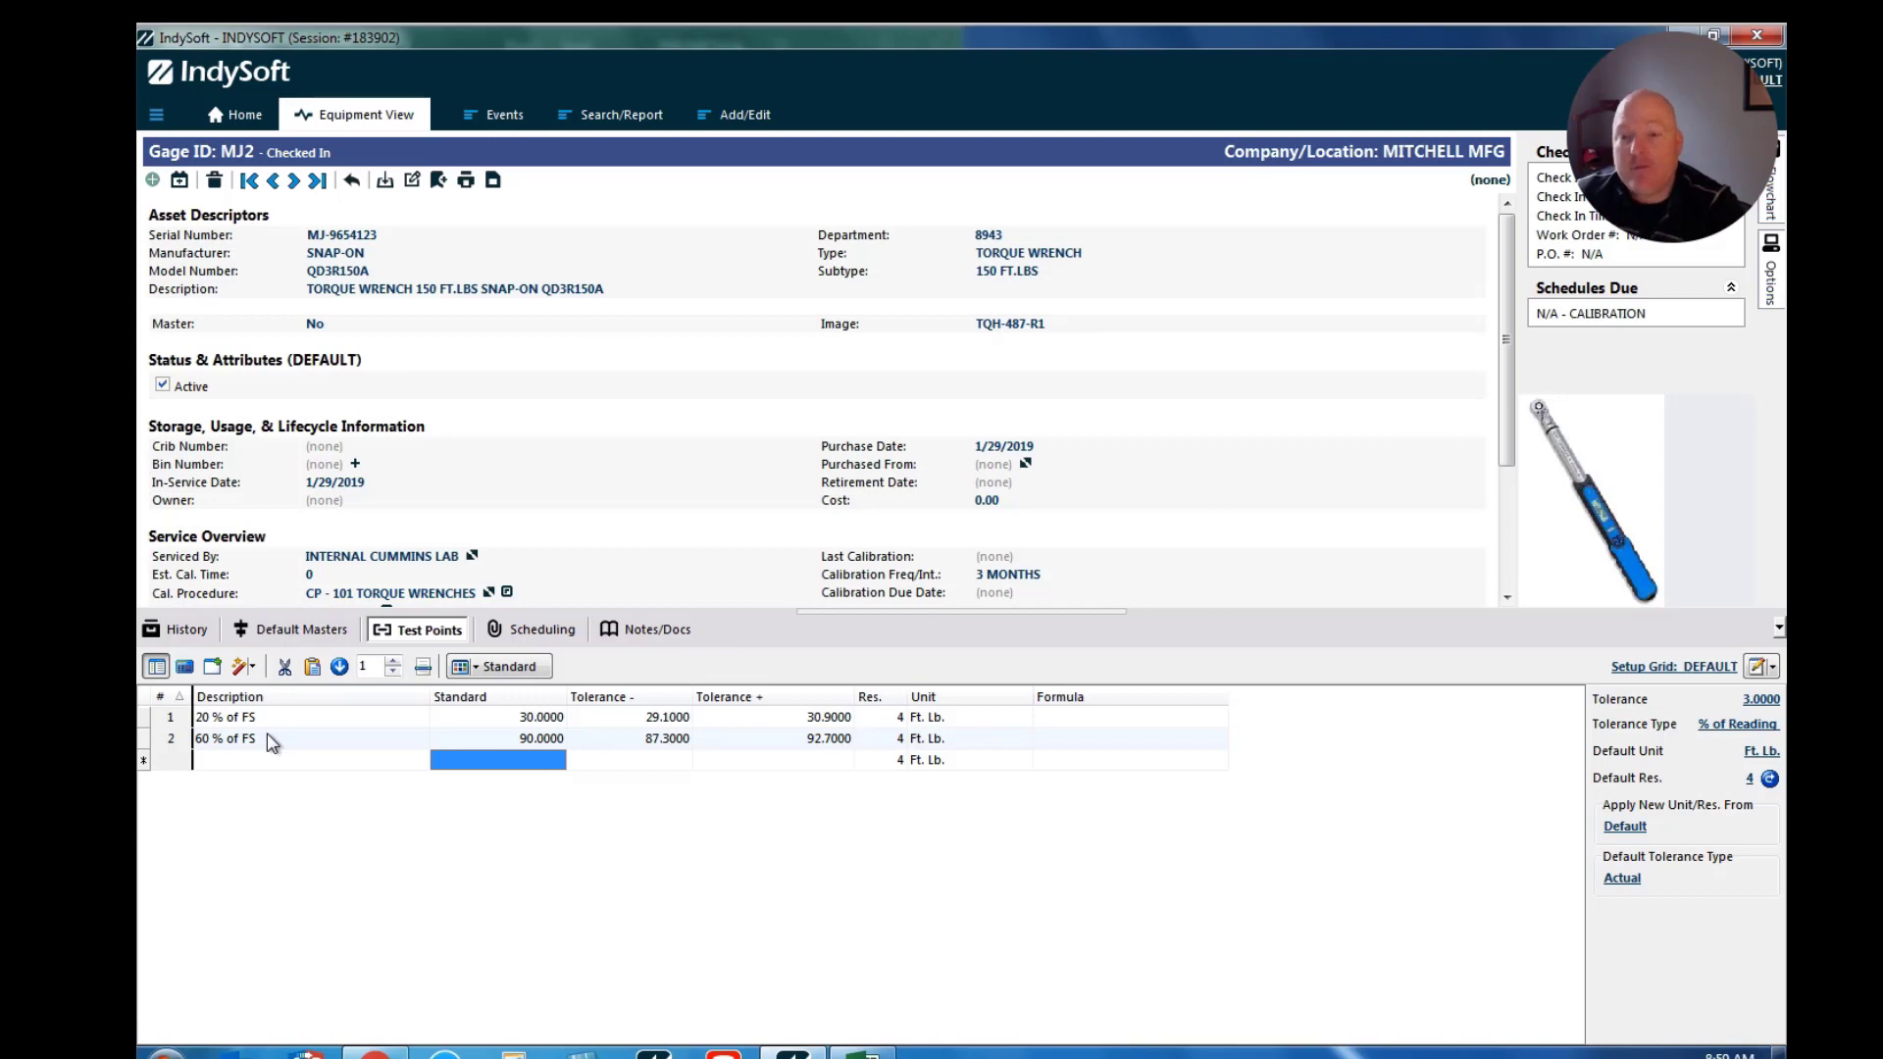
Add the third test point '100 % of FS' at 150 and drop the extra empty row.
key("Left")
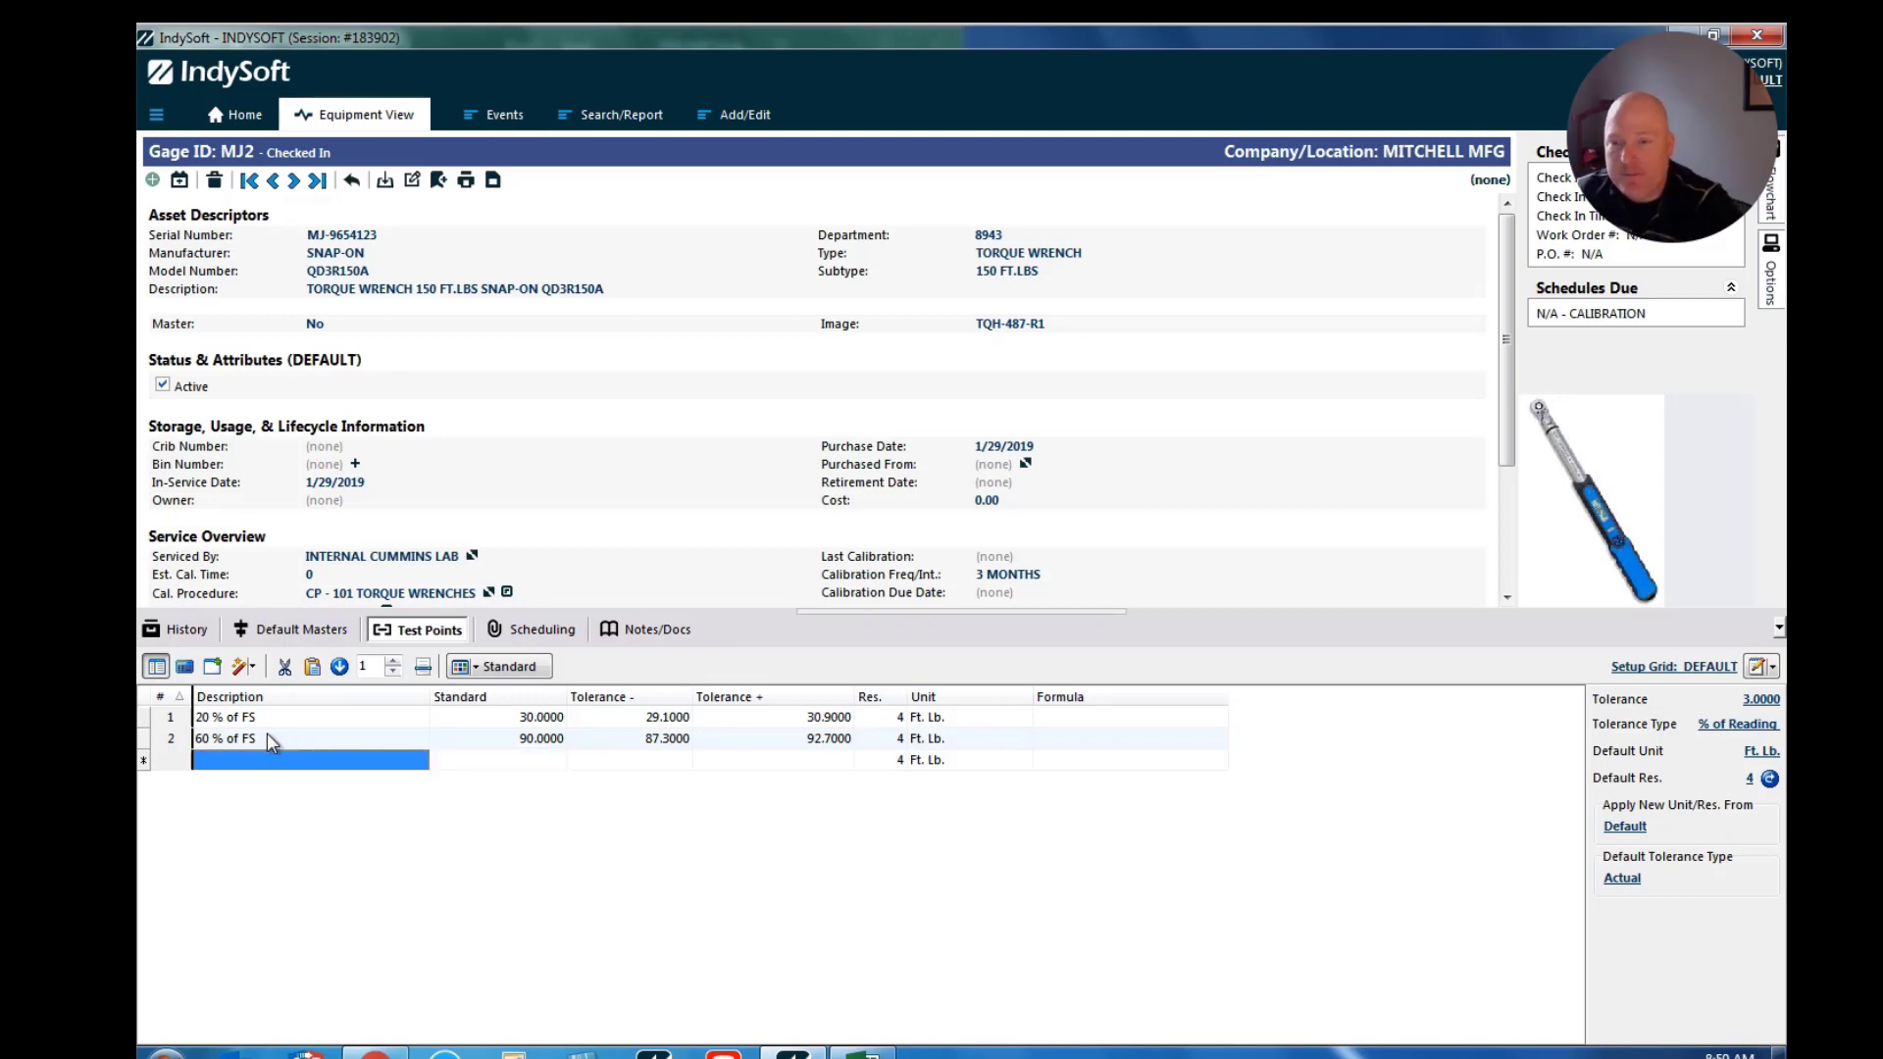
type("100 ")
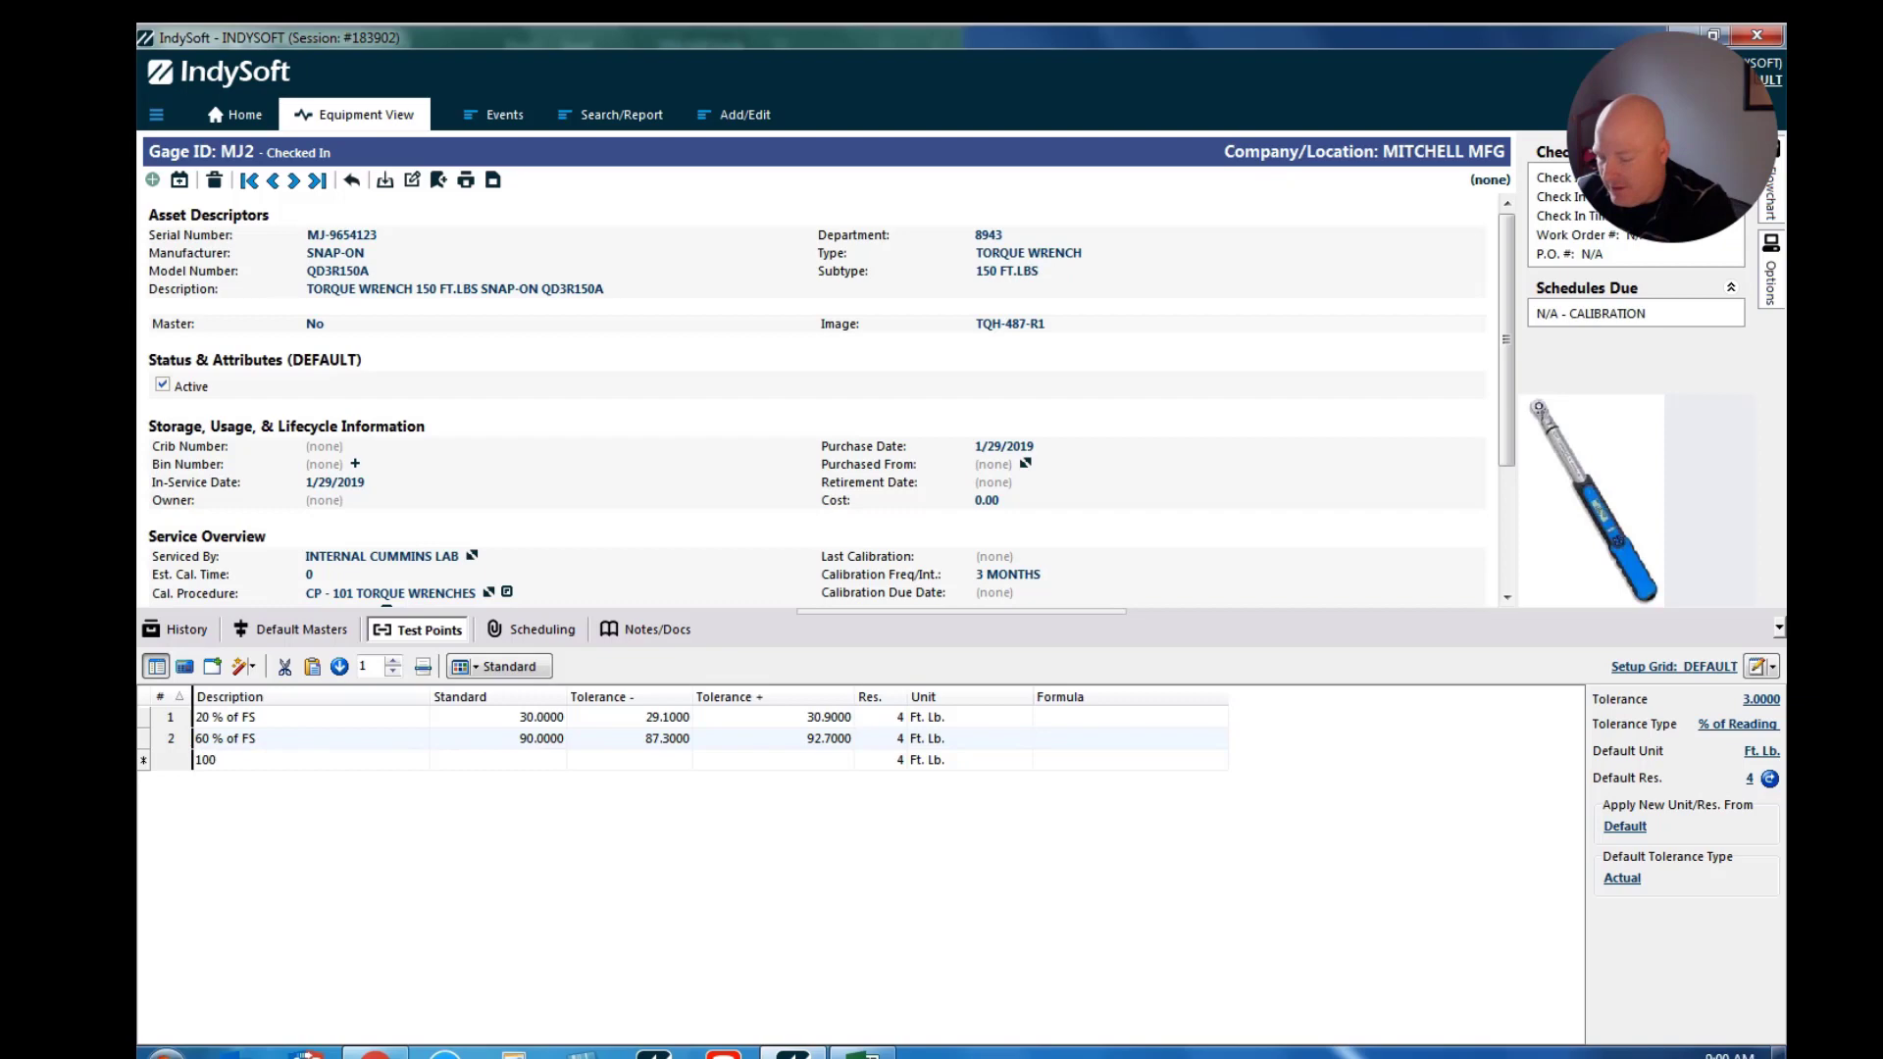
type("% of FS")
key("BackSpace")
key("BackSpace")
key("BackSpace")
key("BackSpace")
key("BackSpace")
key("BackSpace")
key("BackSpace")
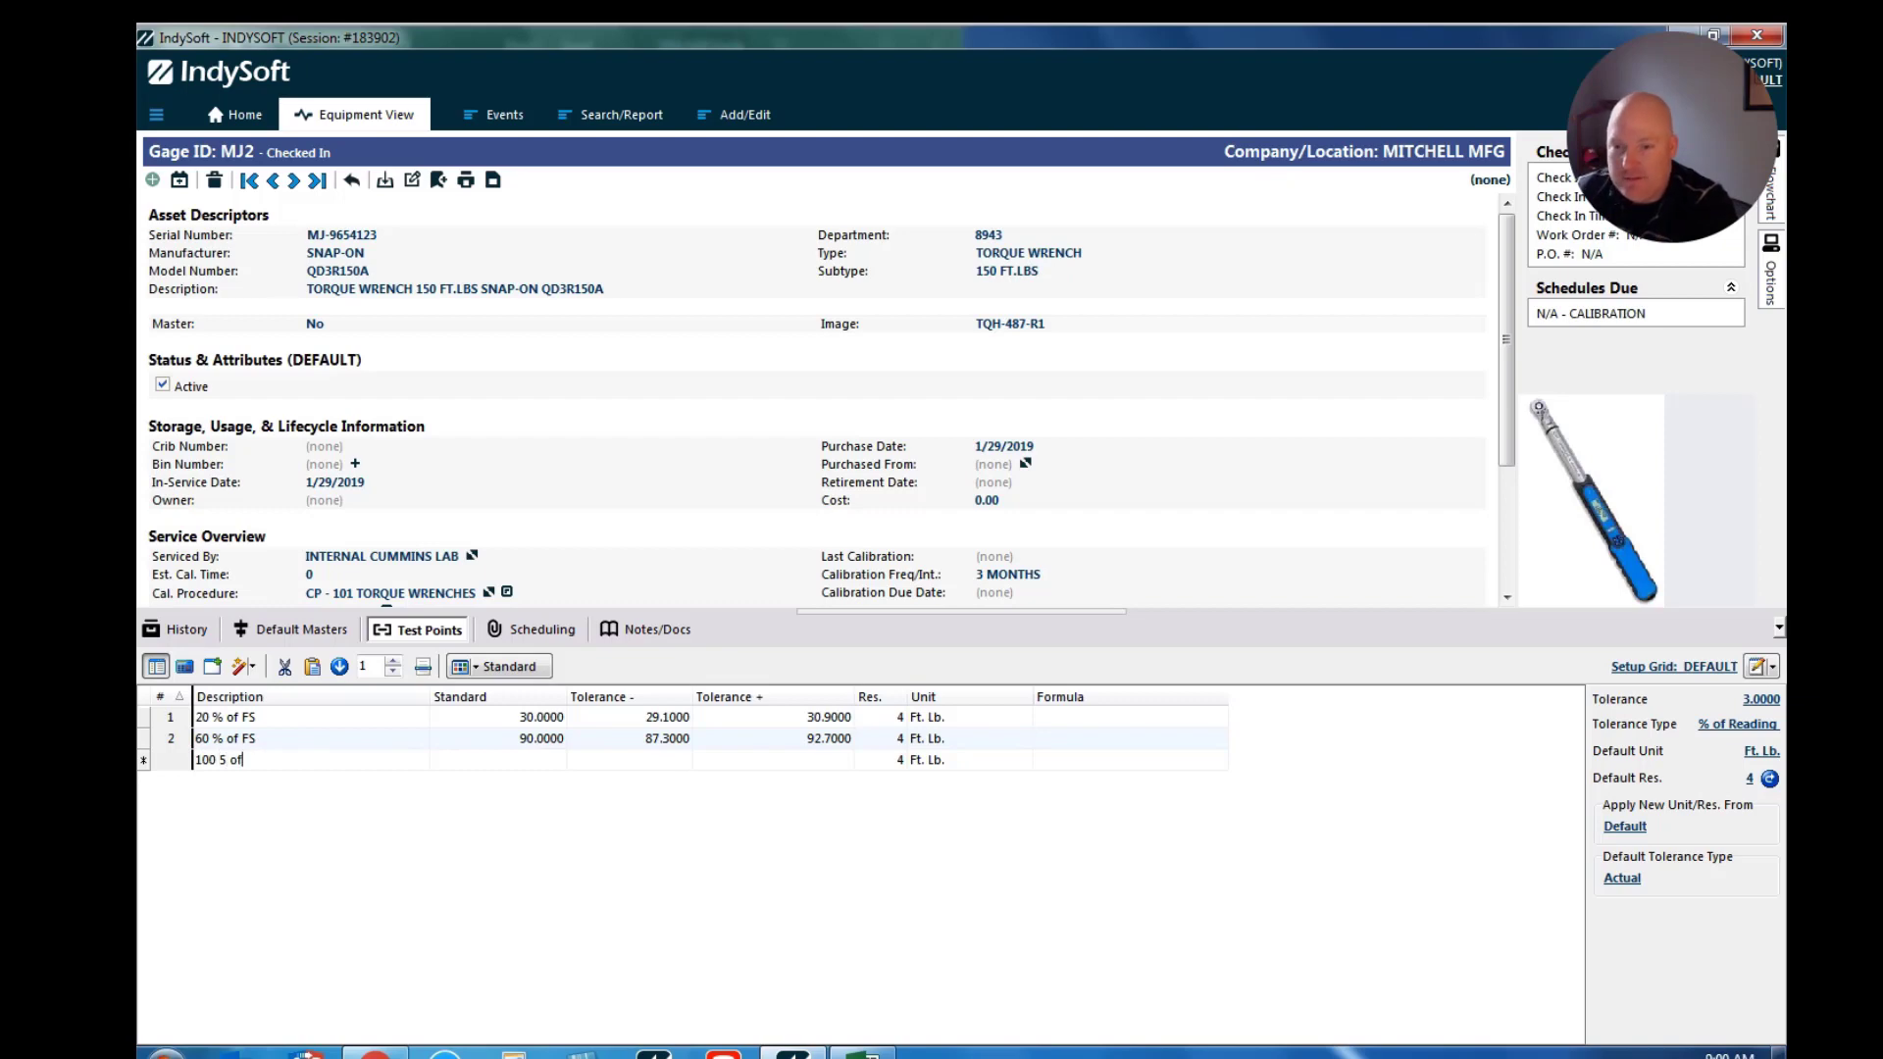
type("% of FS")
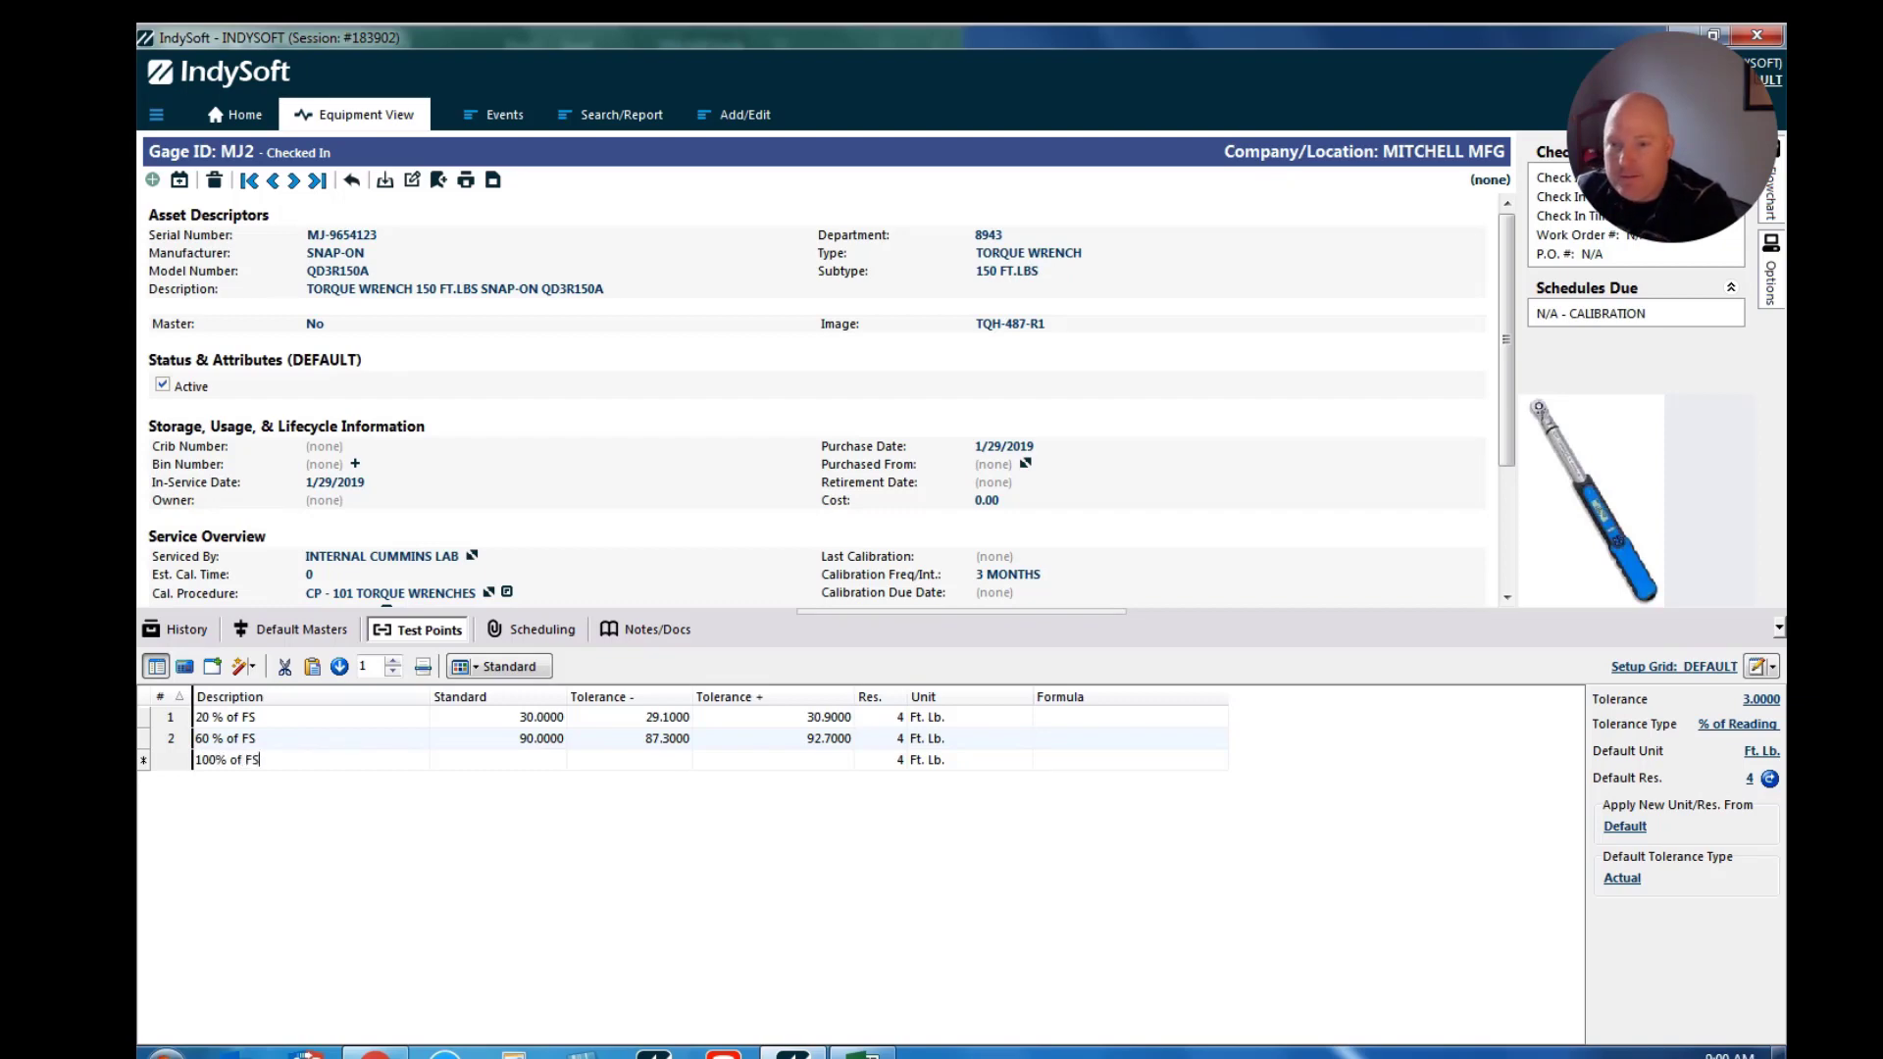
key("Tab")
type("150")
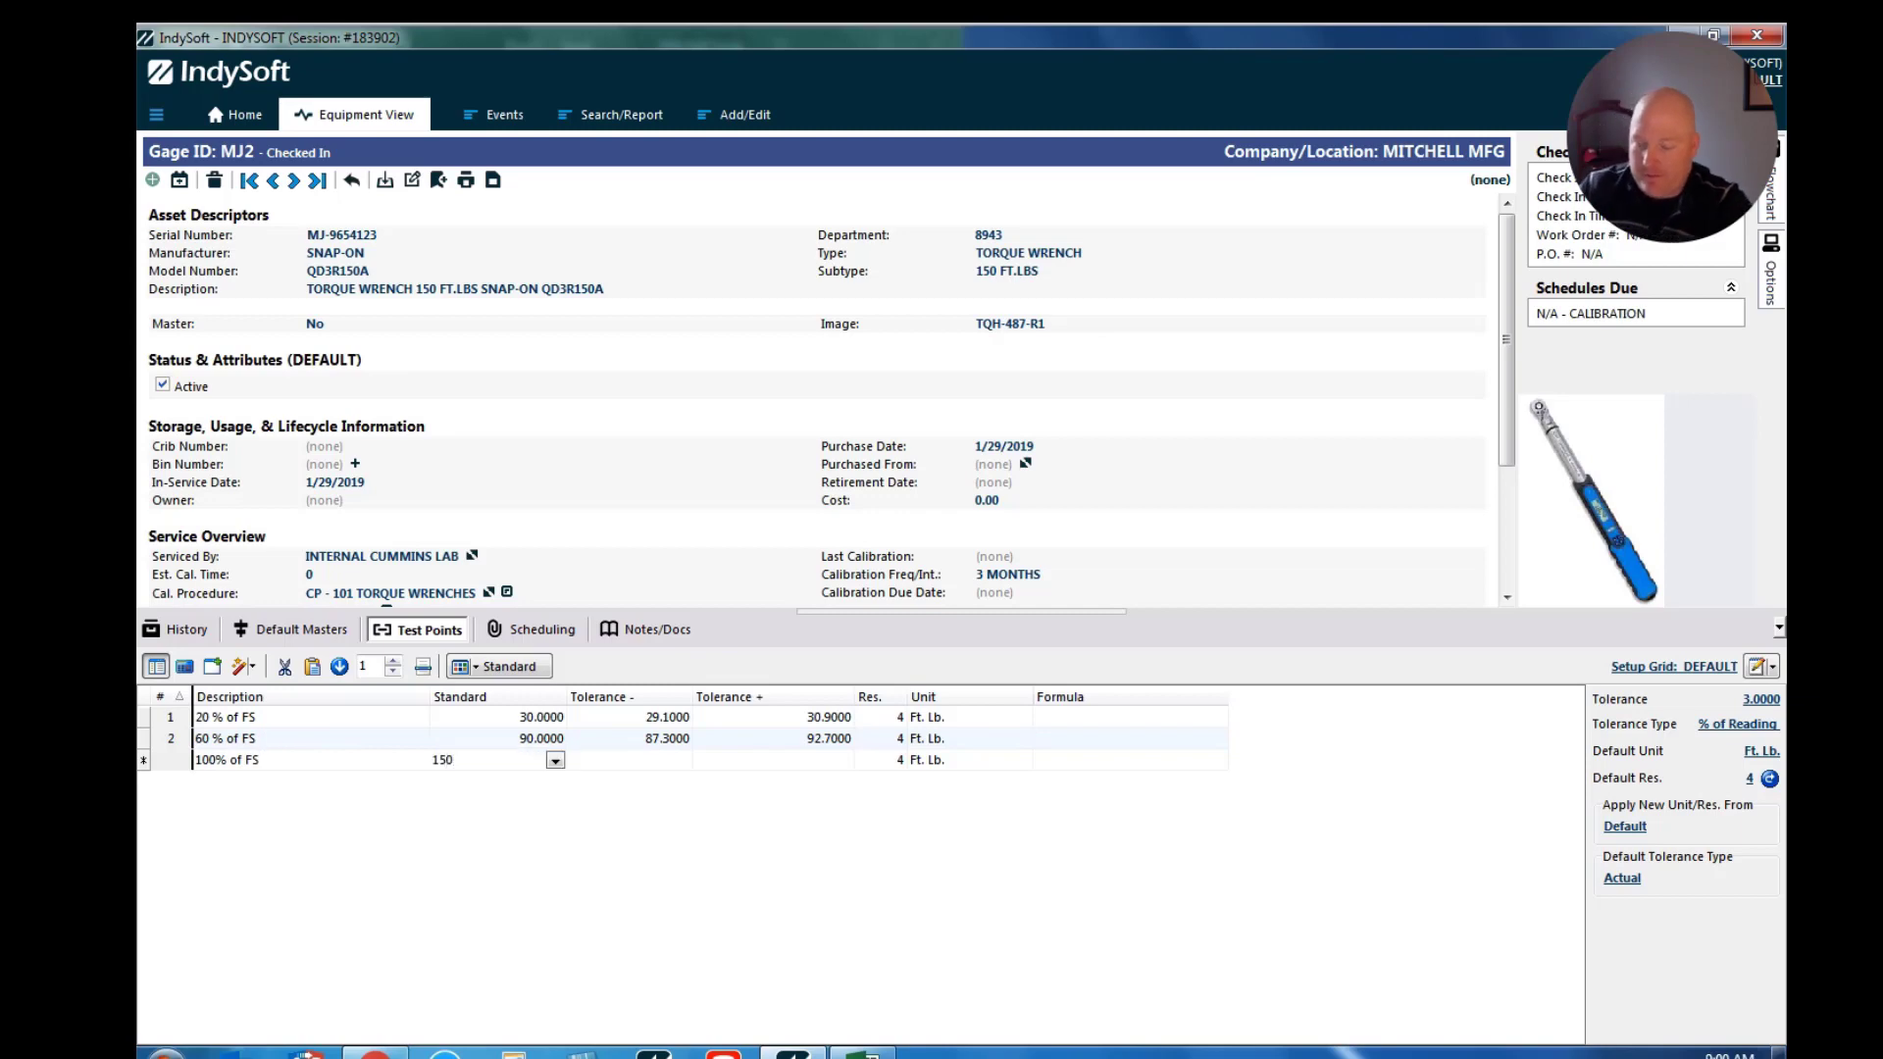
key("Return")
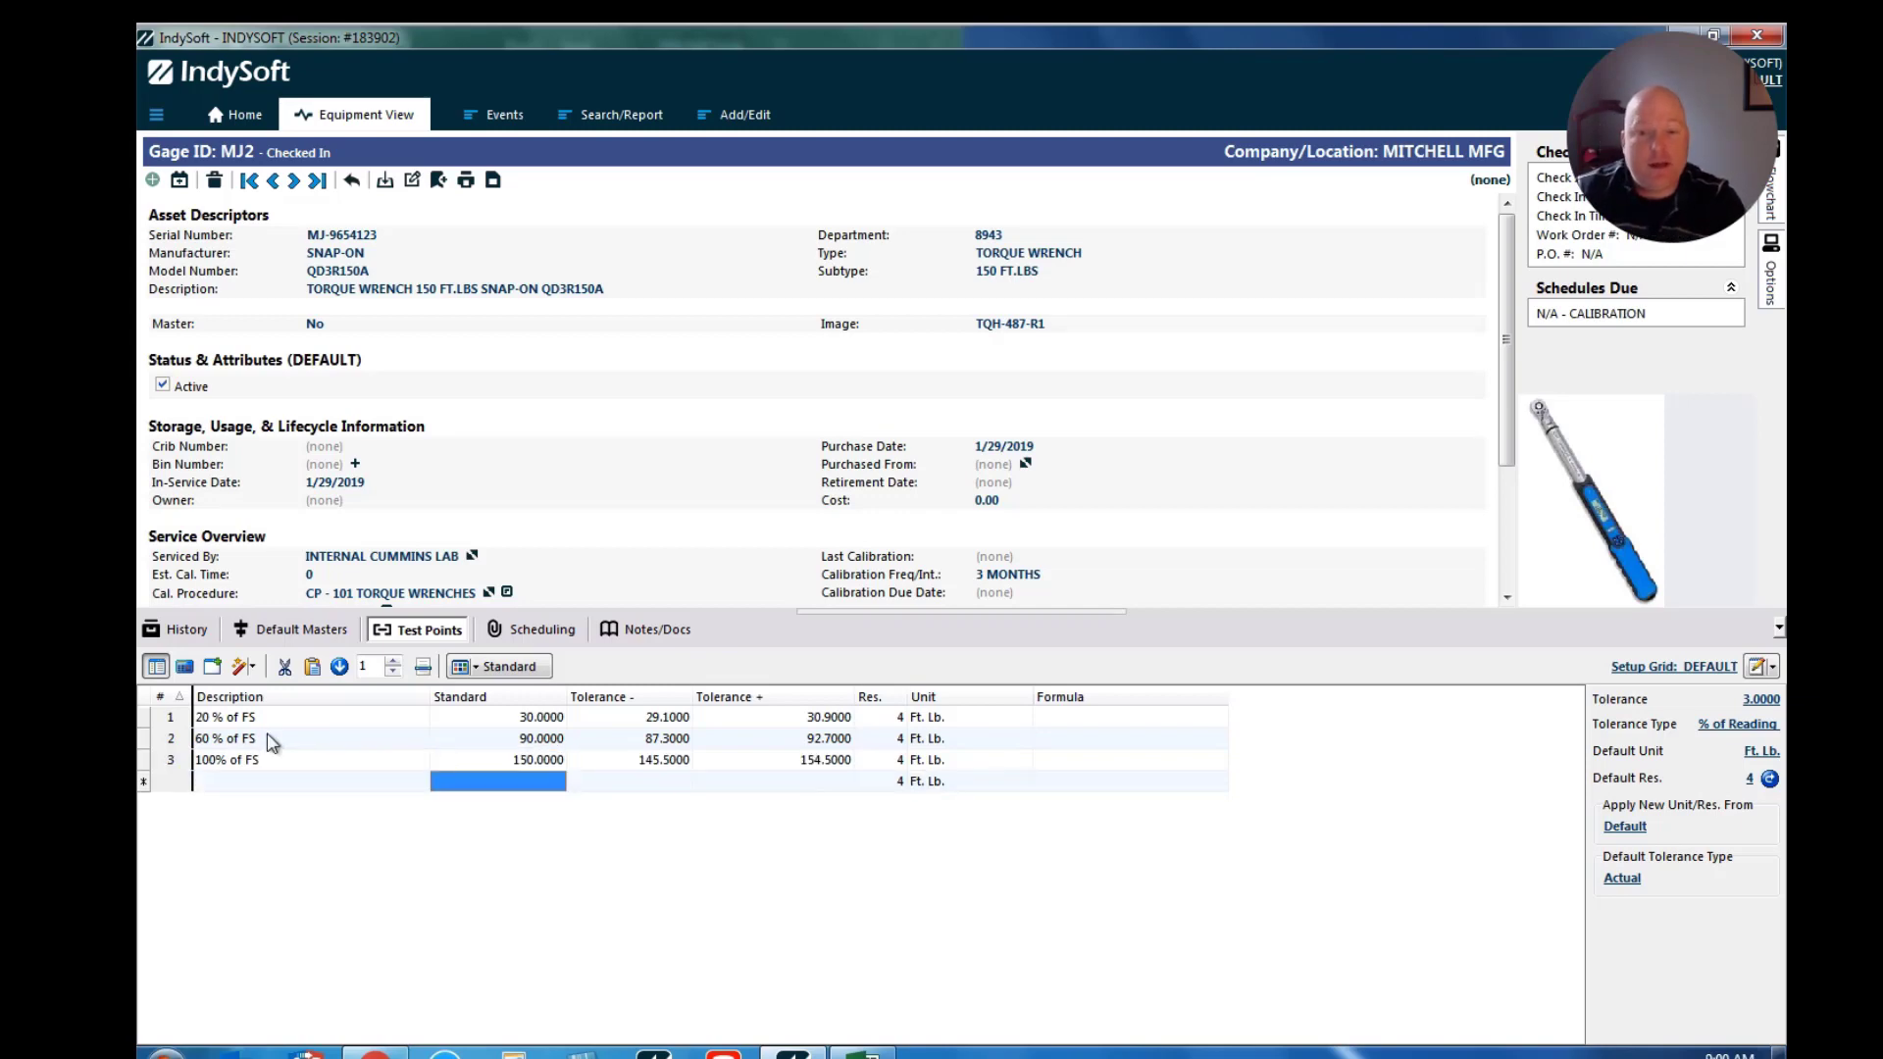
key("Up")
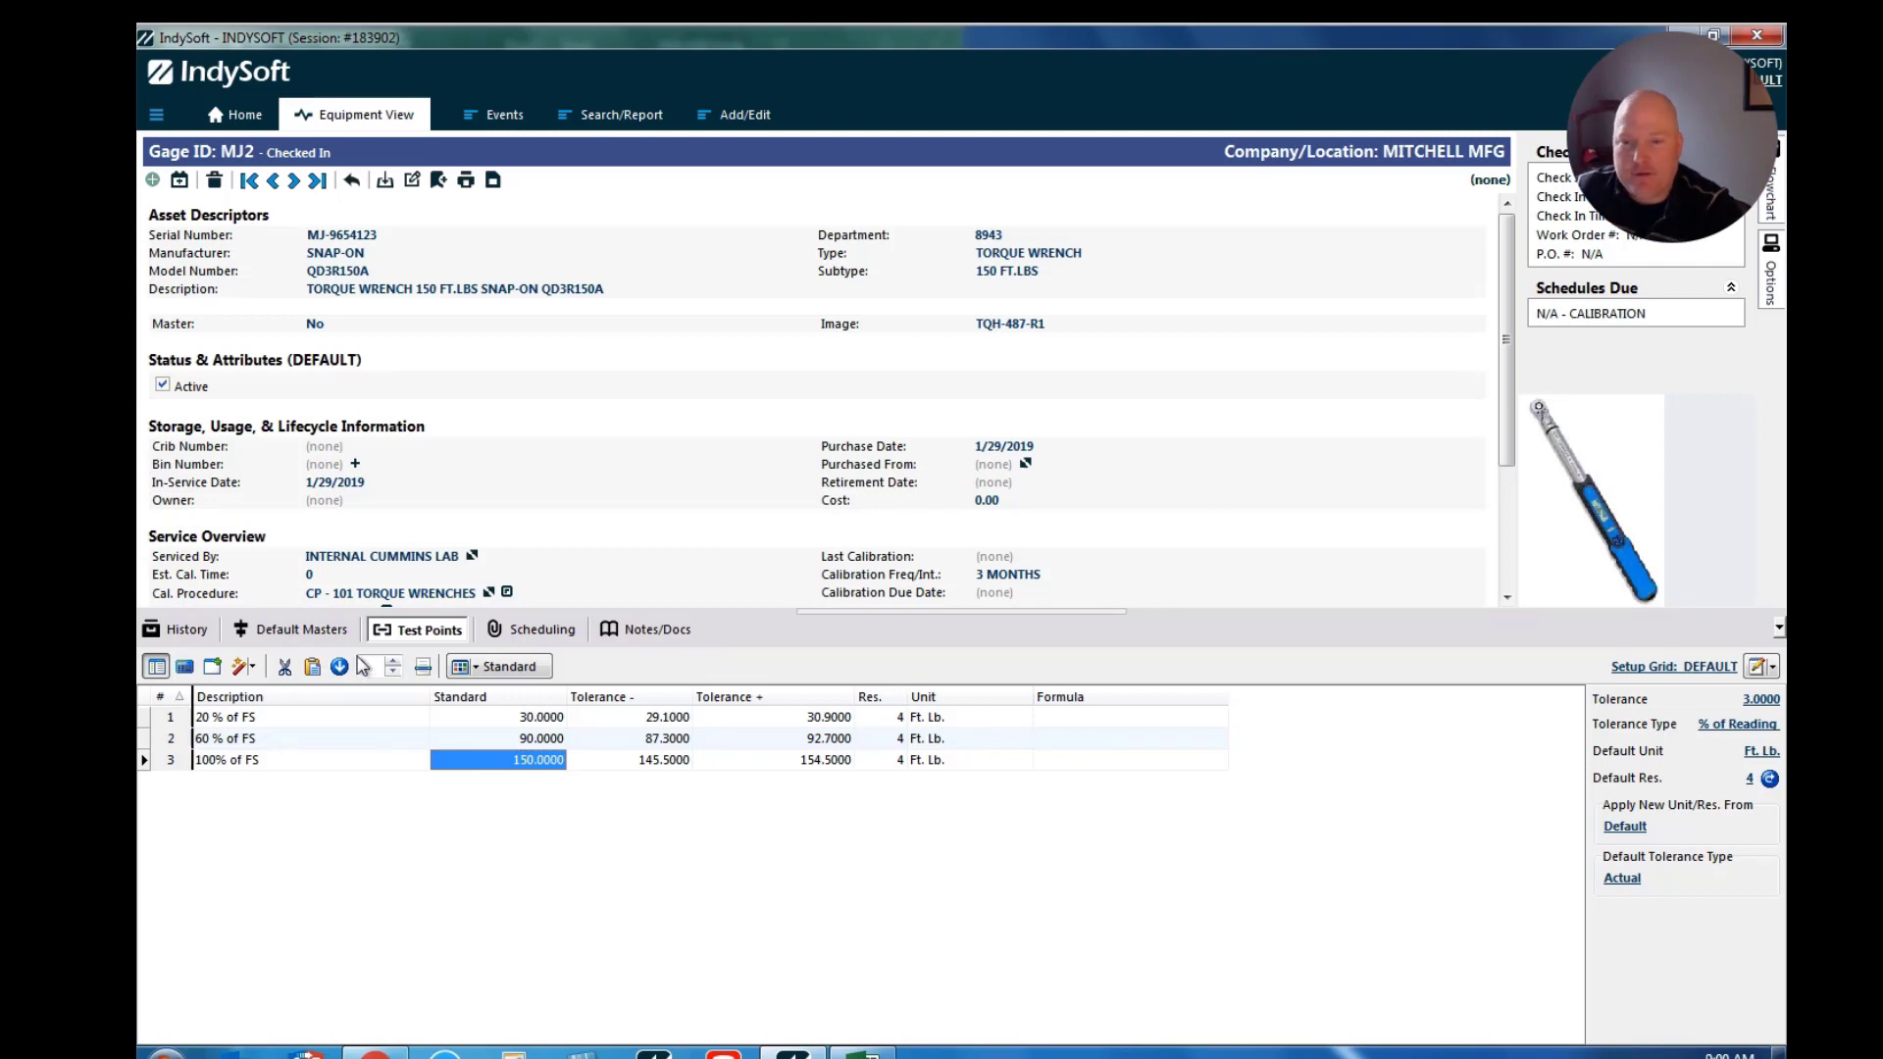
Duplicate the 100% of FS point twice, delete both copies, then open Home's options panel.
left_click(393, 662)
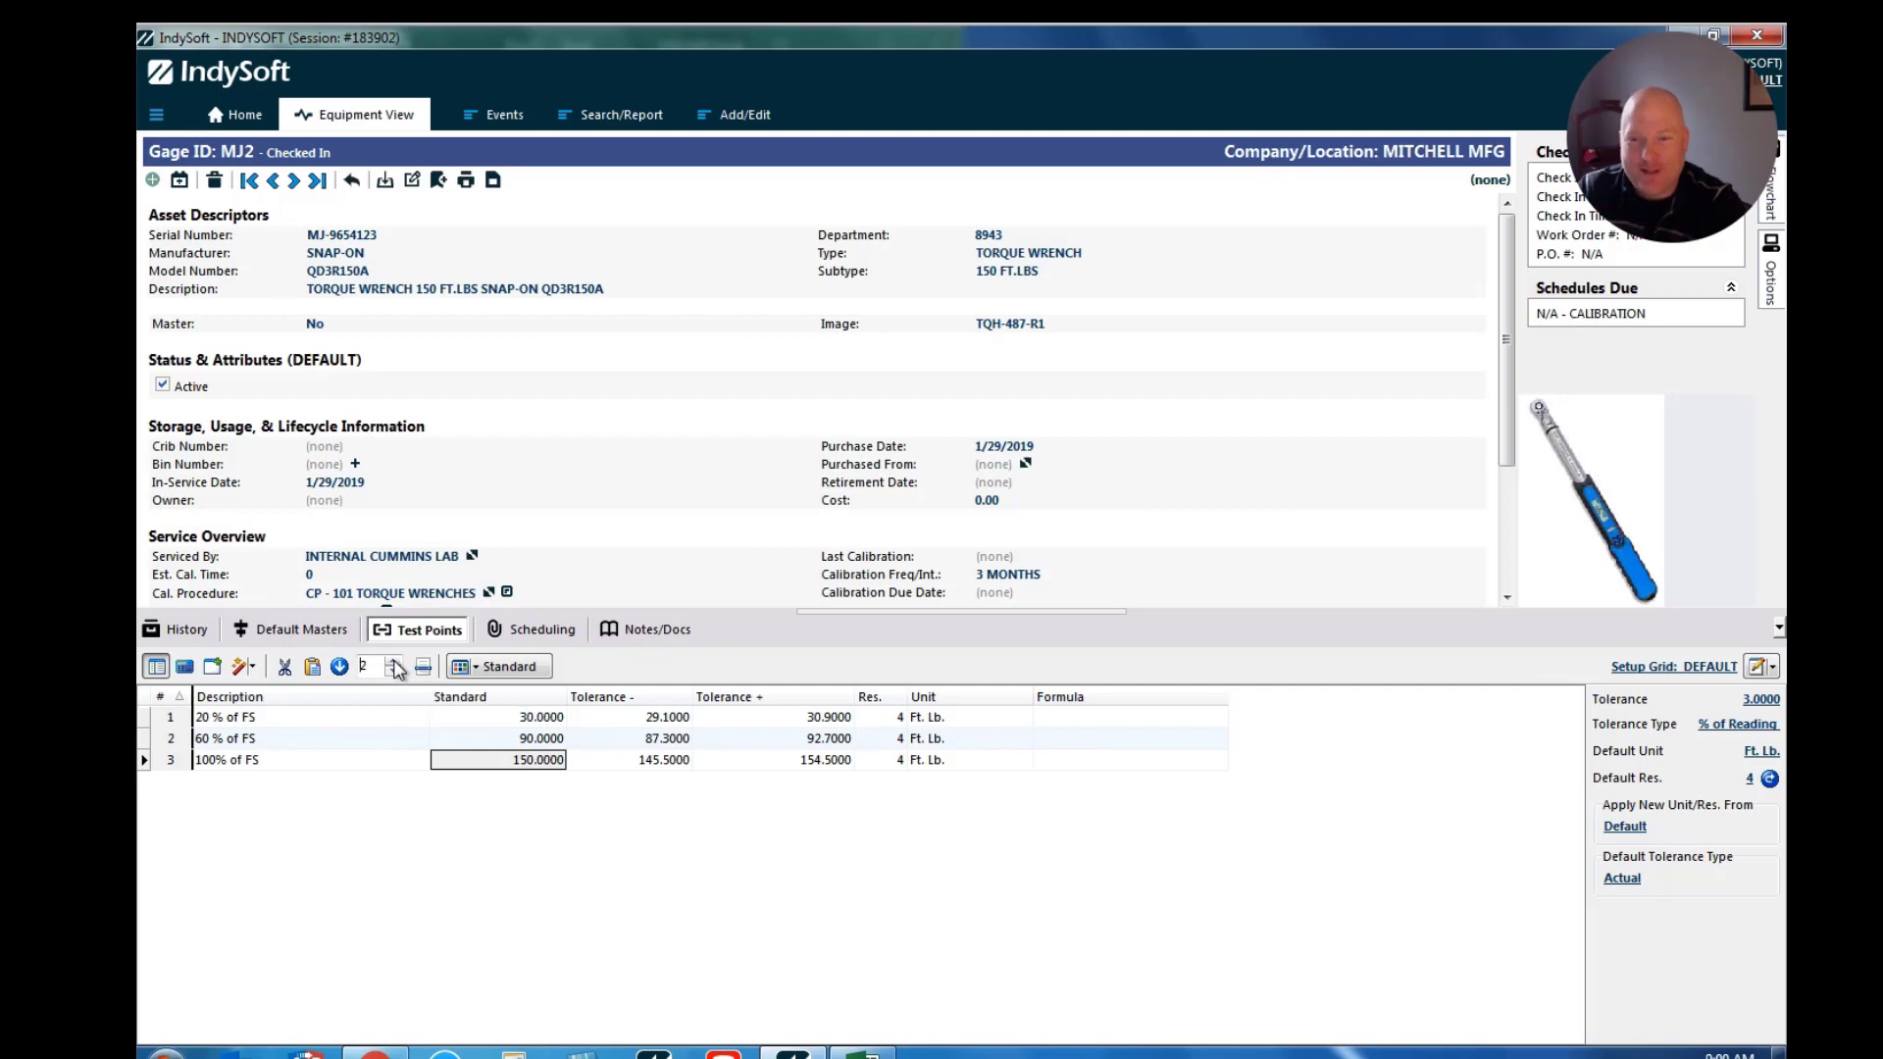
left_click(339, 667)
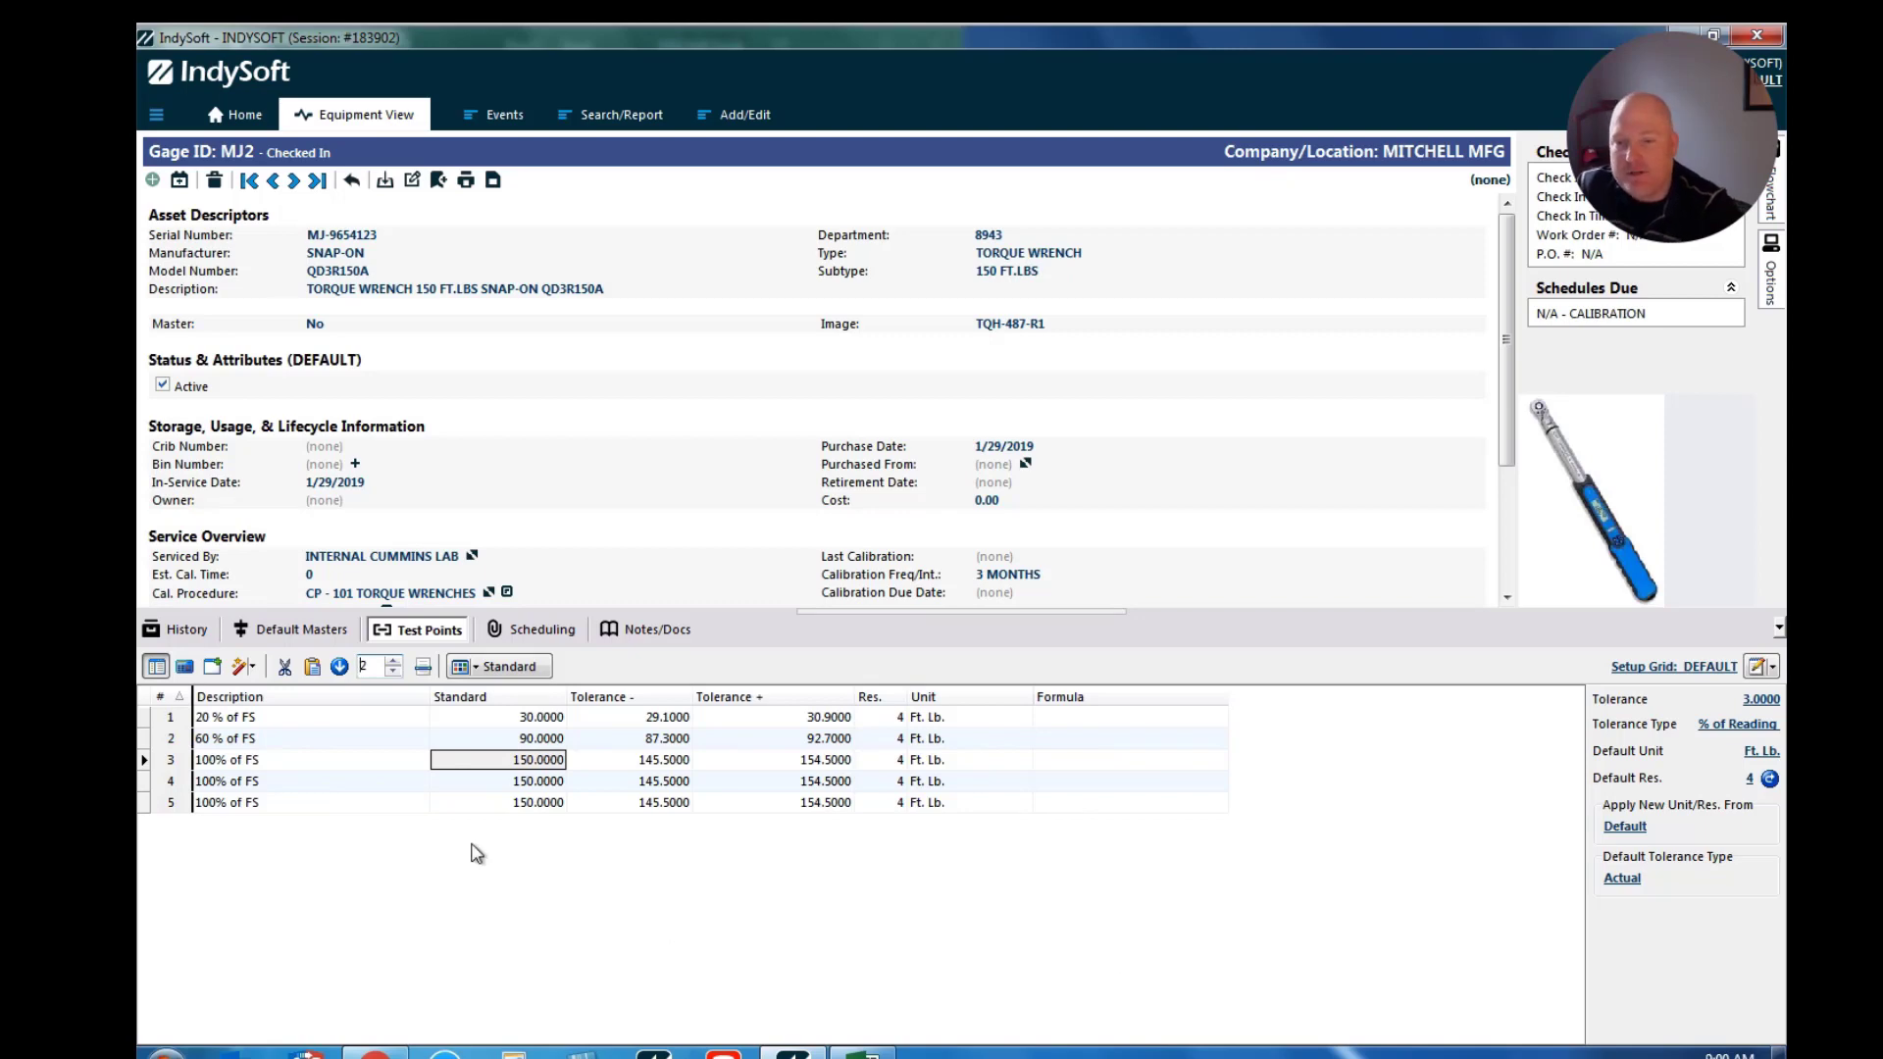
left_click(277, 785)
right_click(266, 784)
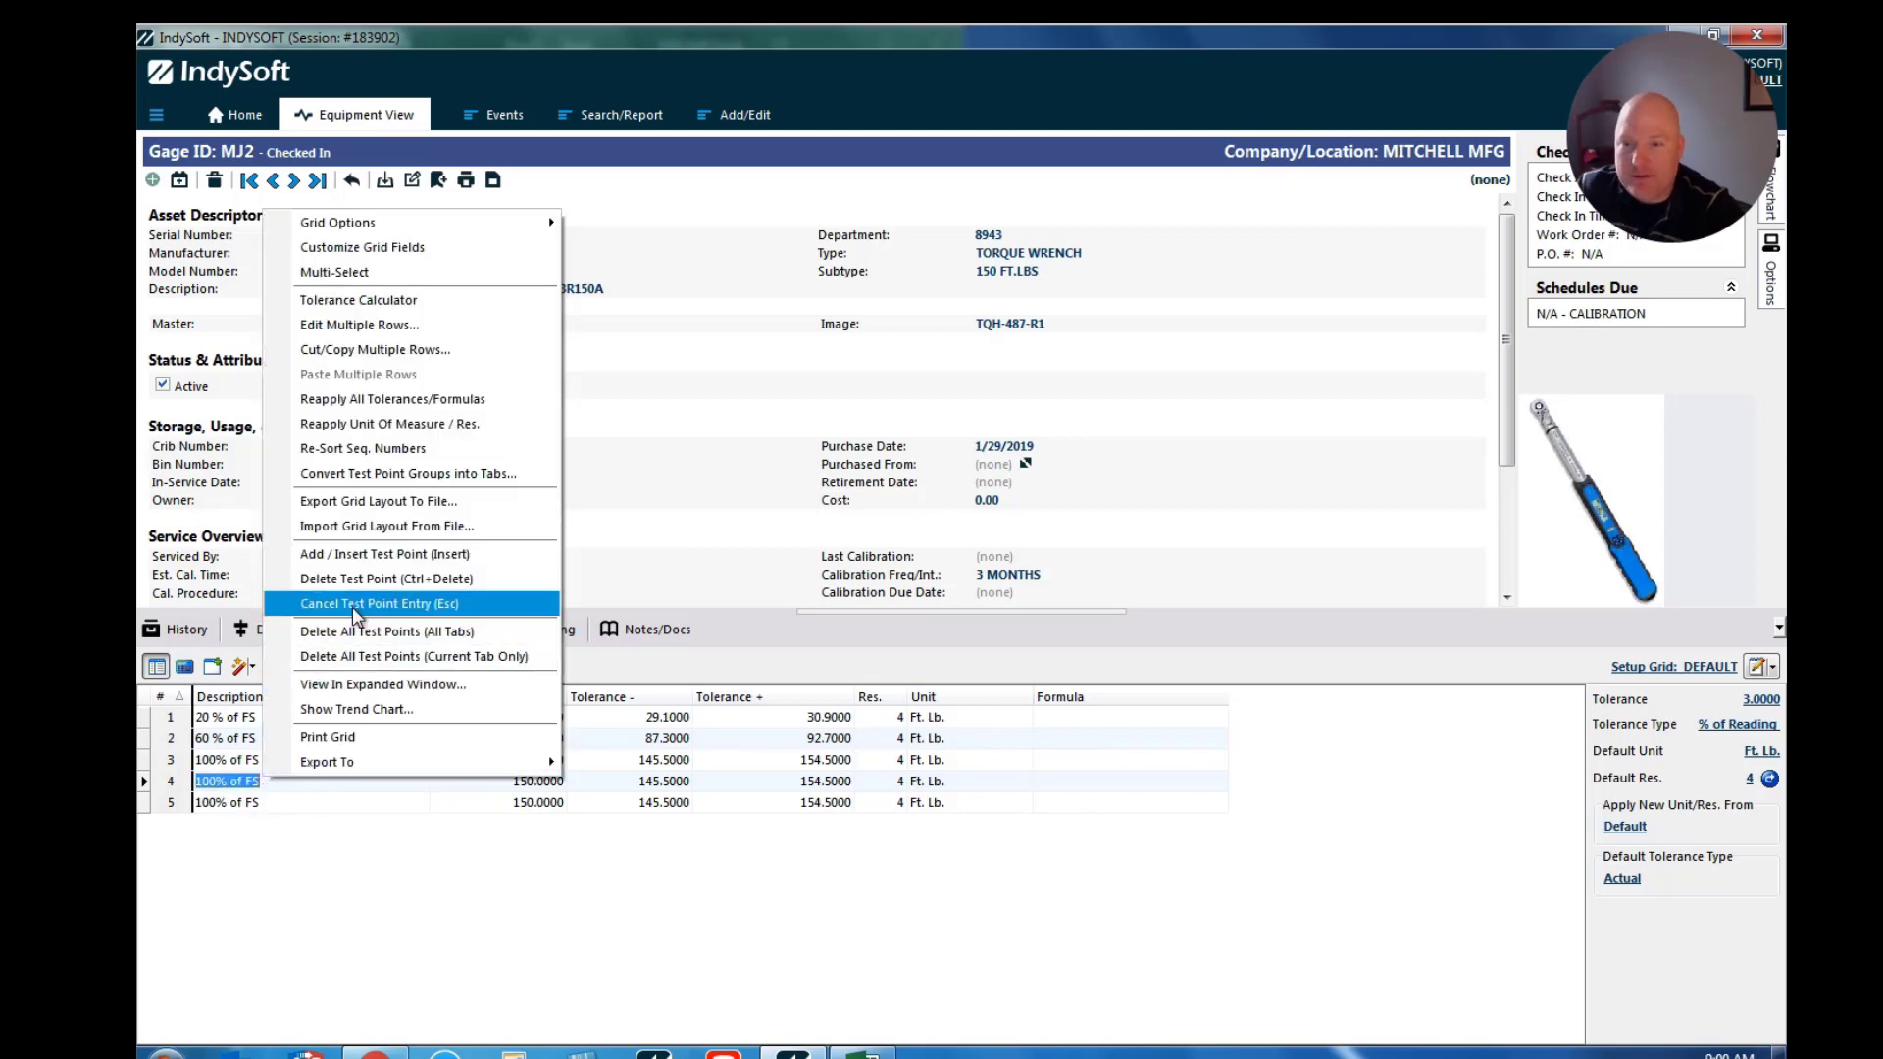
left_click(358, 580)
right_click(277, 782)
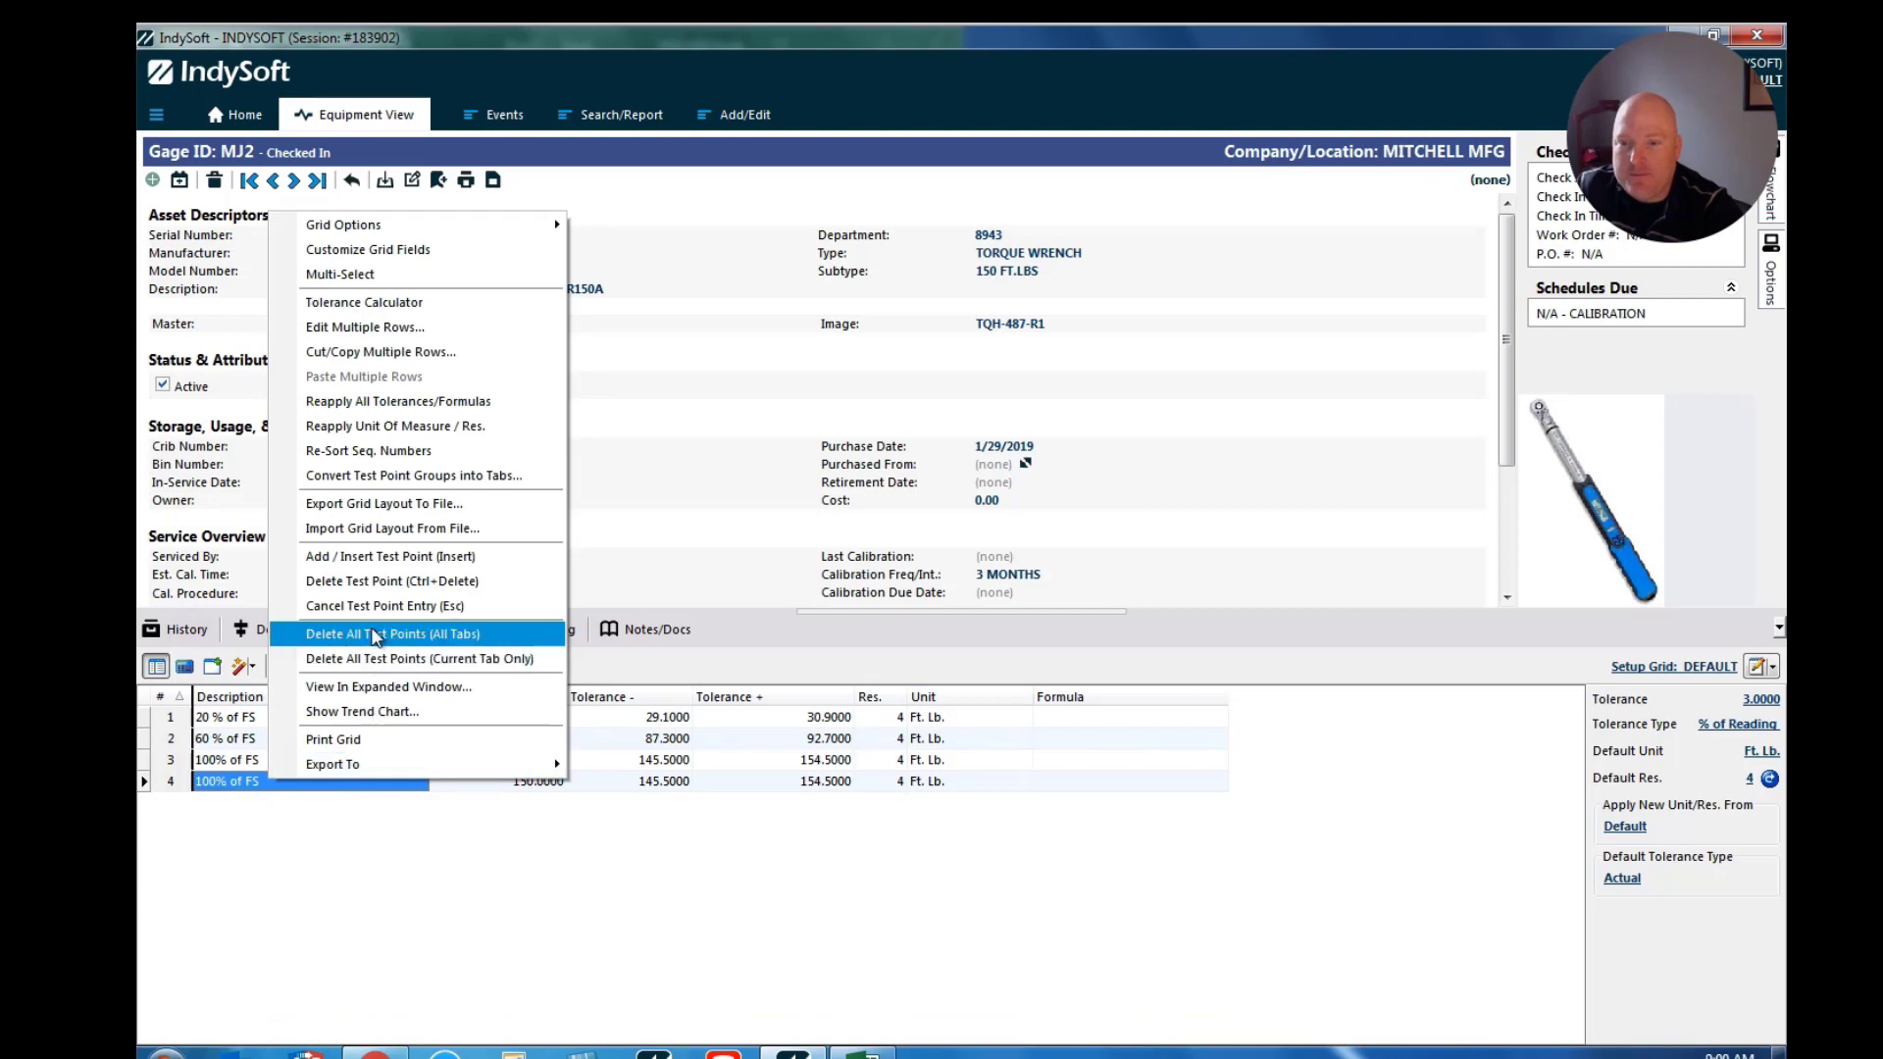
left_click(371, 581)
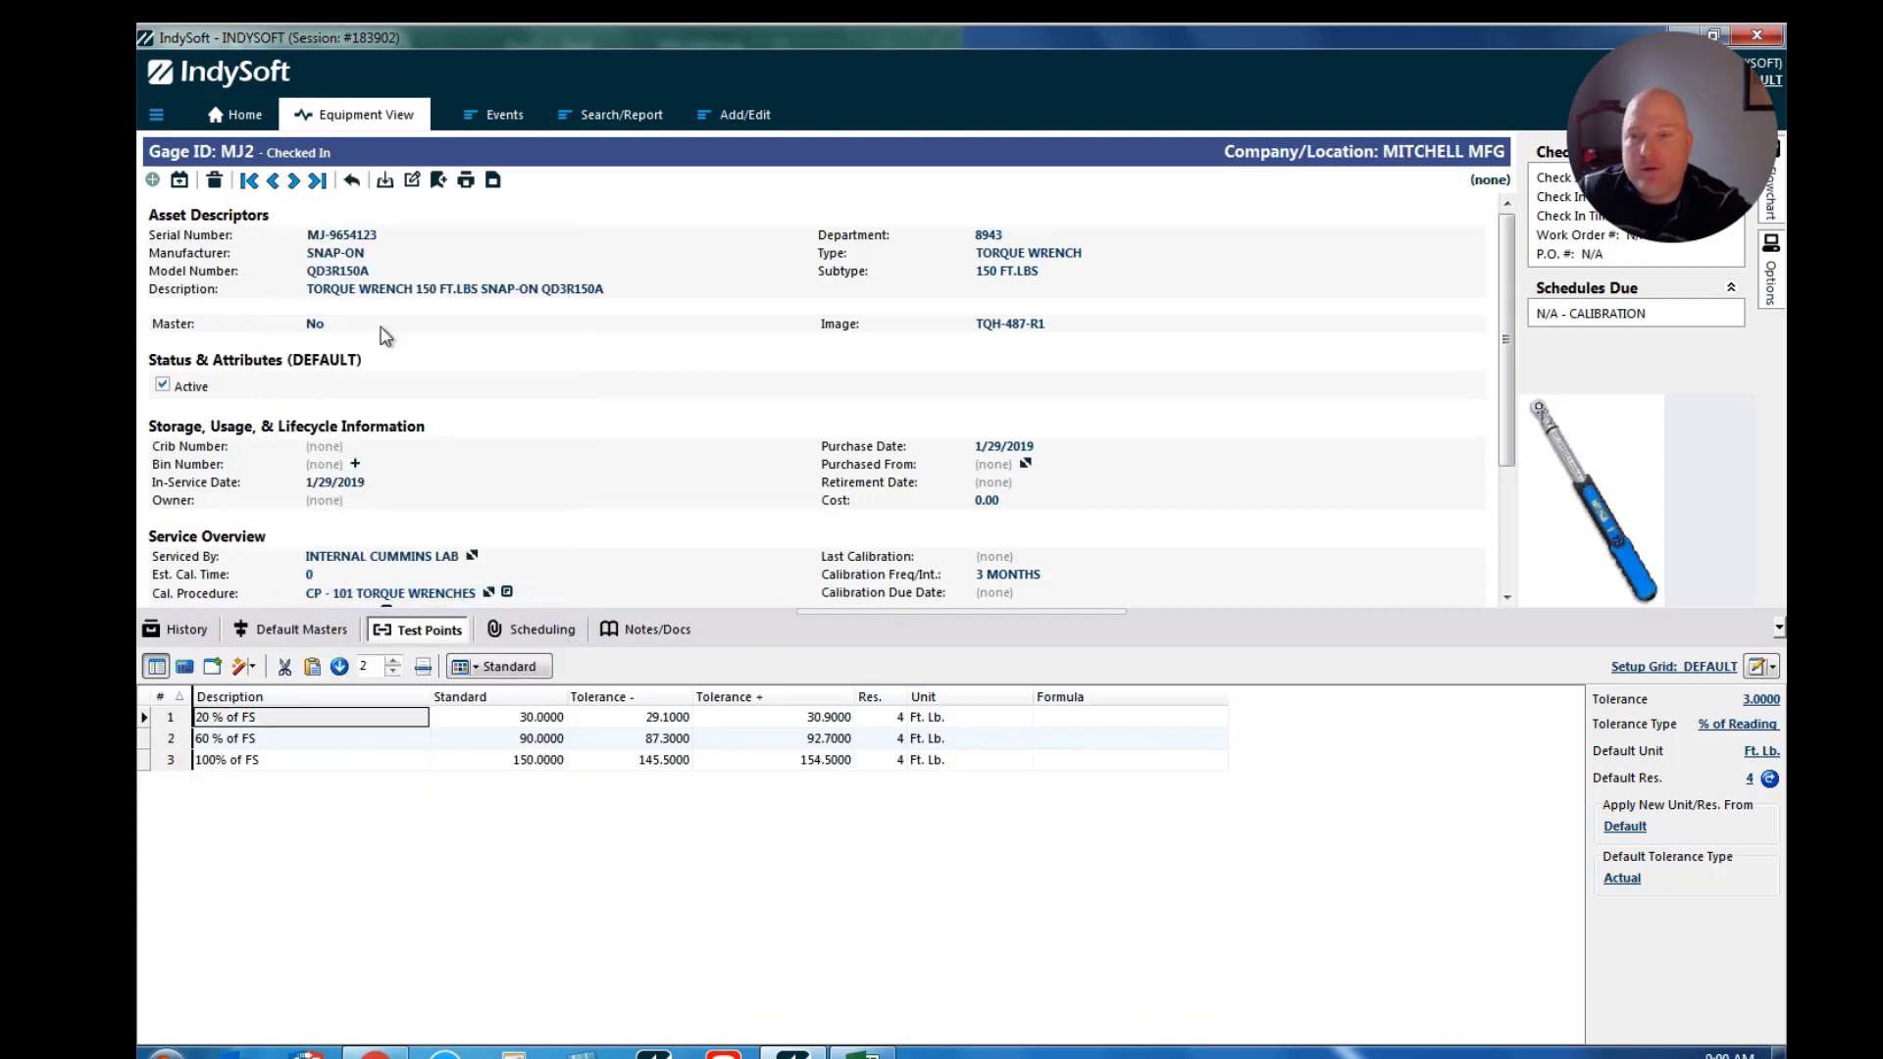
left_click(240, 117)
left_click(1776, 216)
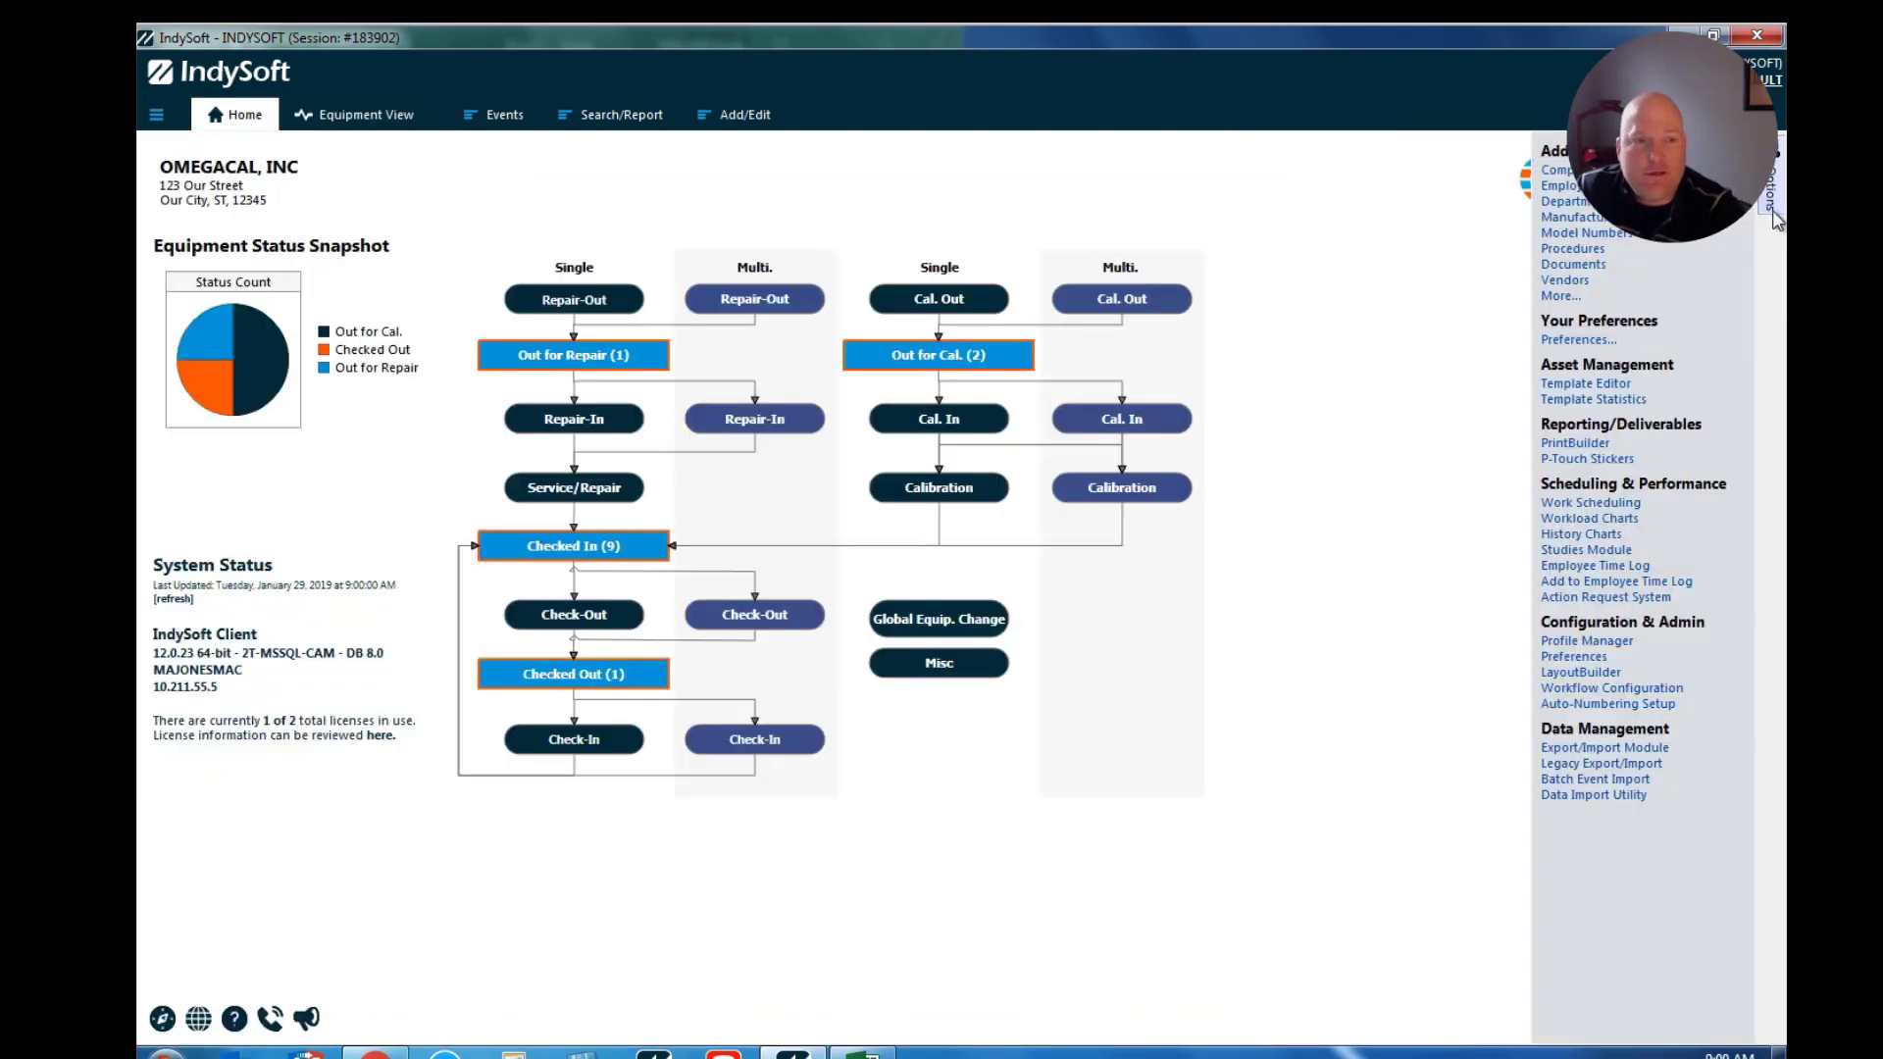
Open System-Wide Preferences on the Tolerance Formulas tab.
left_click(1579, 659)
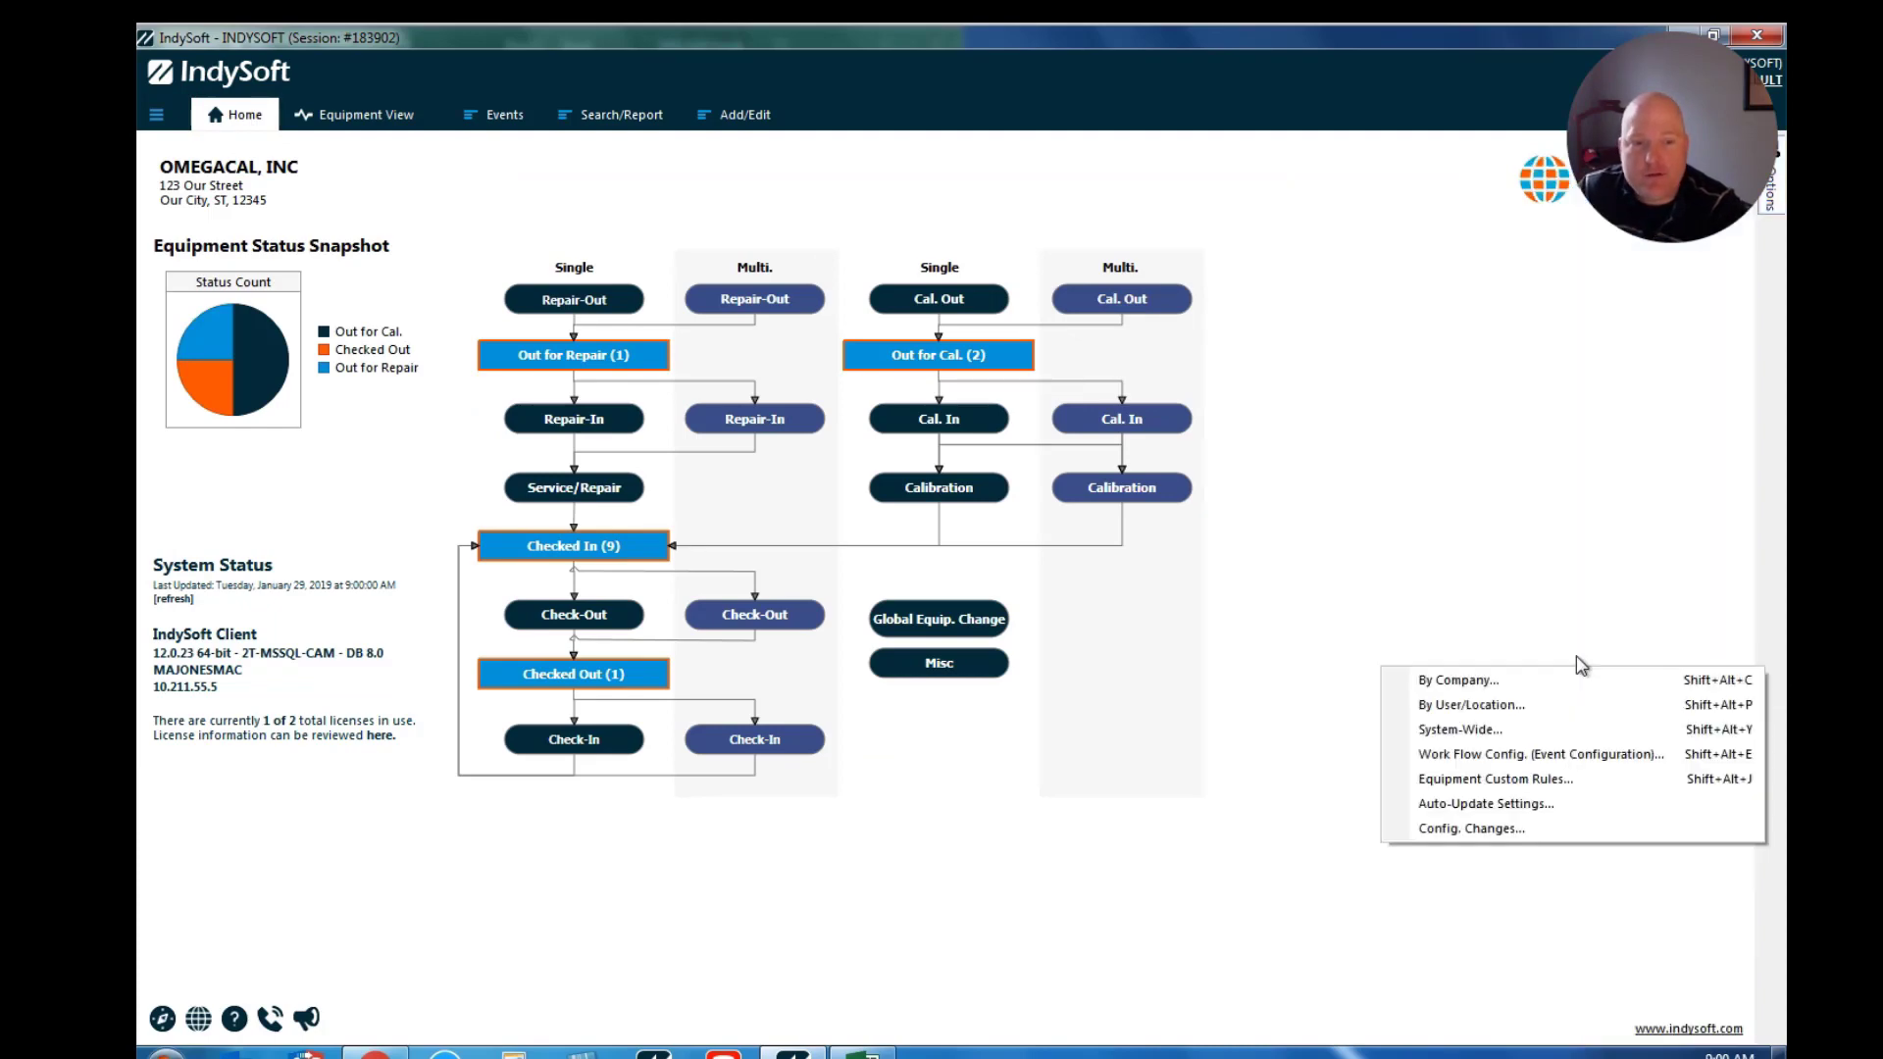
left_click(1460, 731)
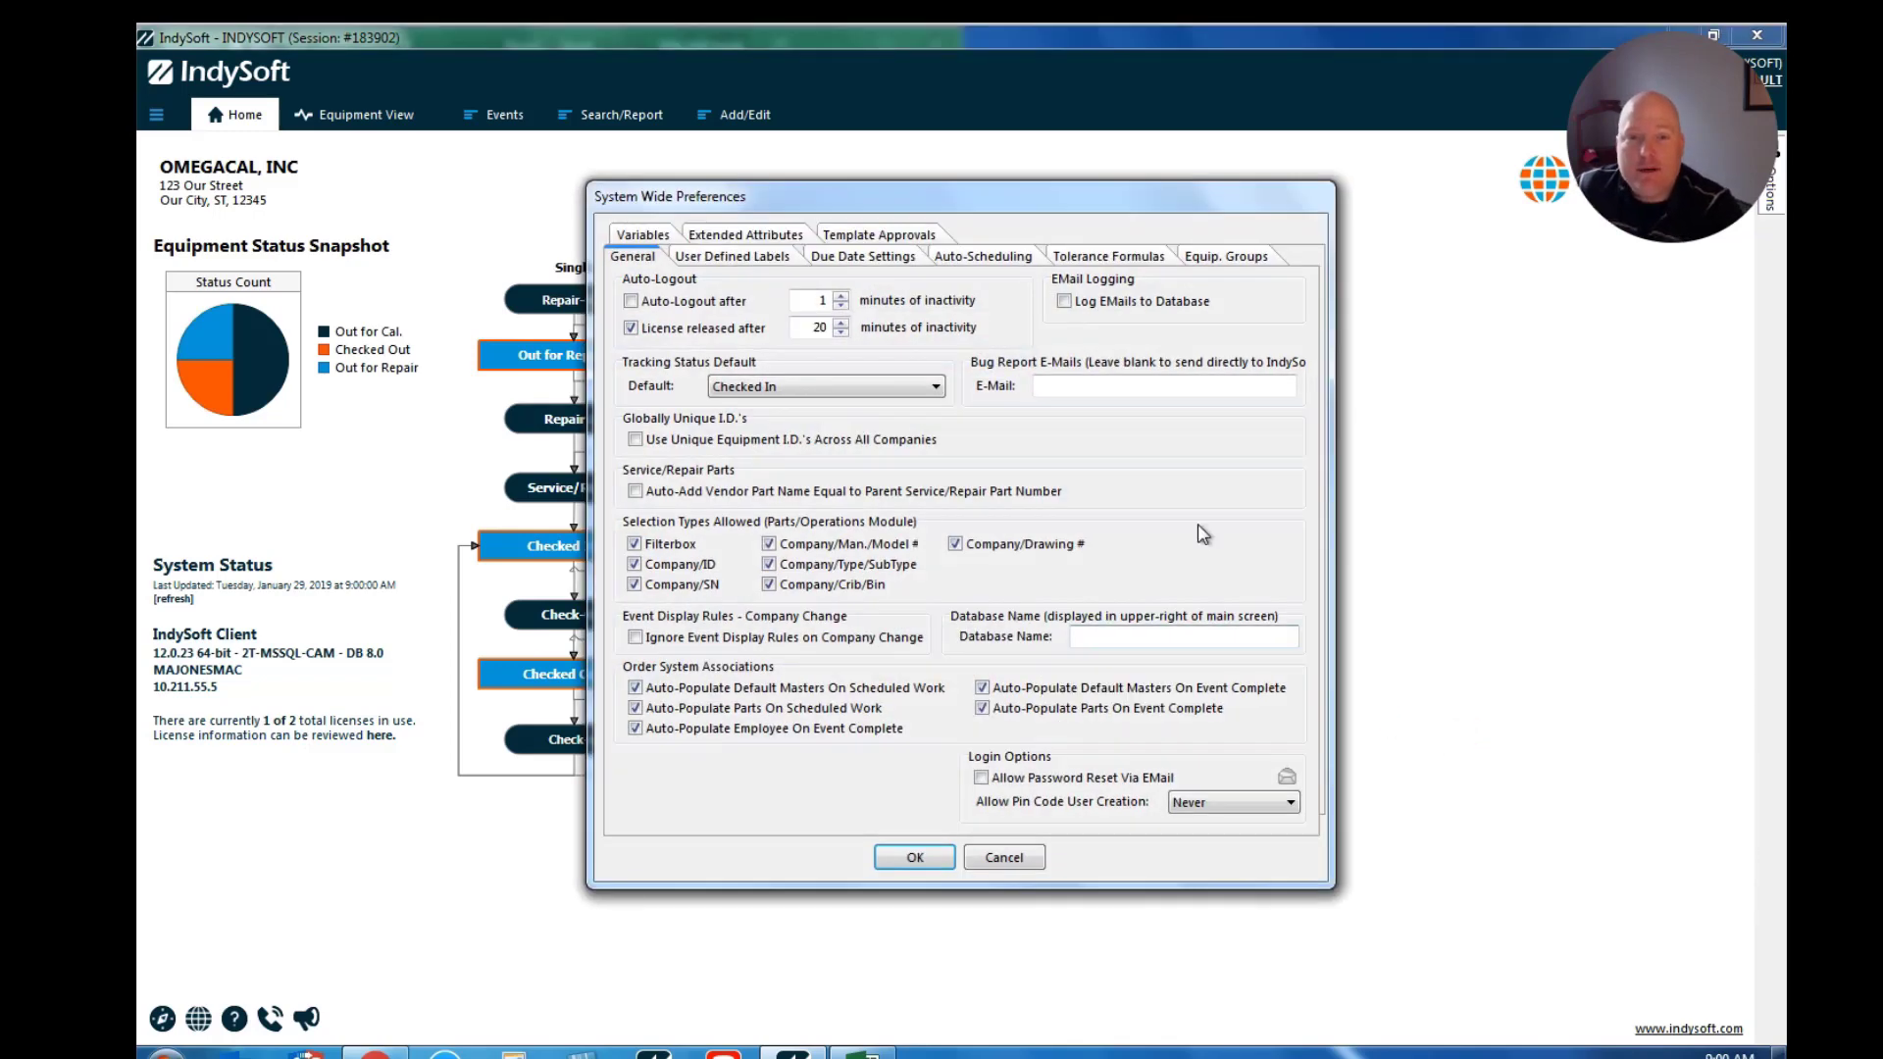
left_click(1099, 260)
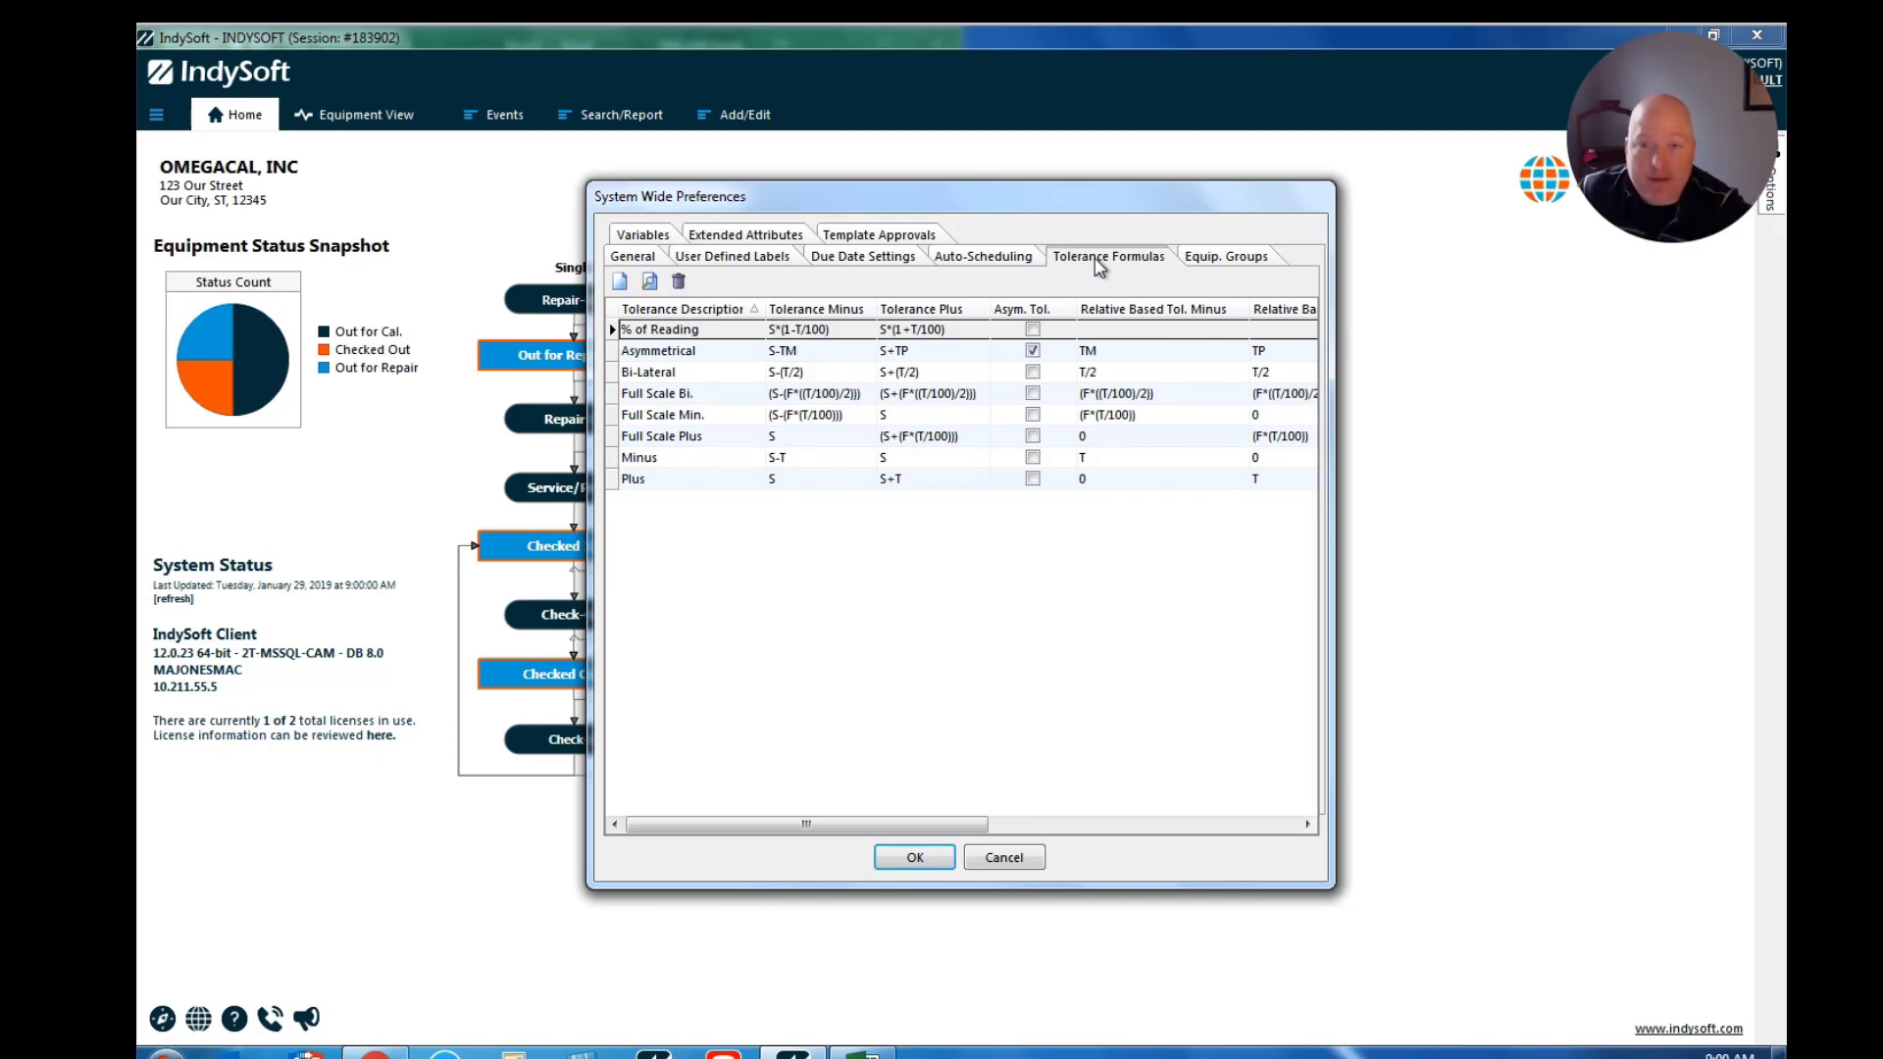
Add a new tolerance formula described as '% of reading 2' and select its Tolerance Minus field.
left_click(647, 282)
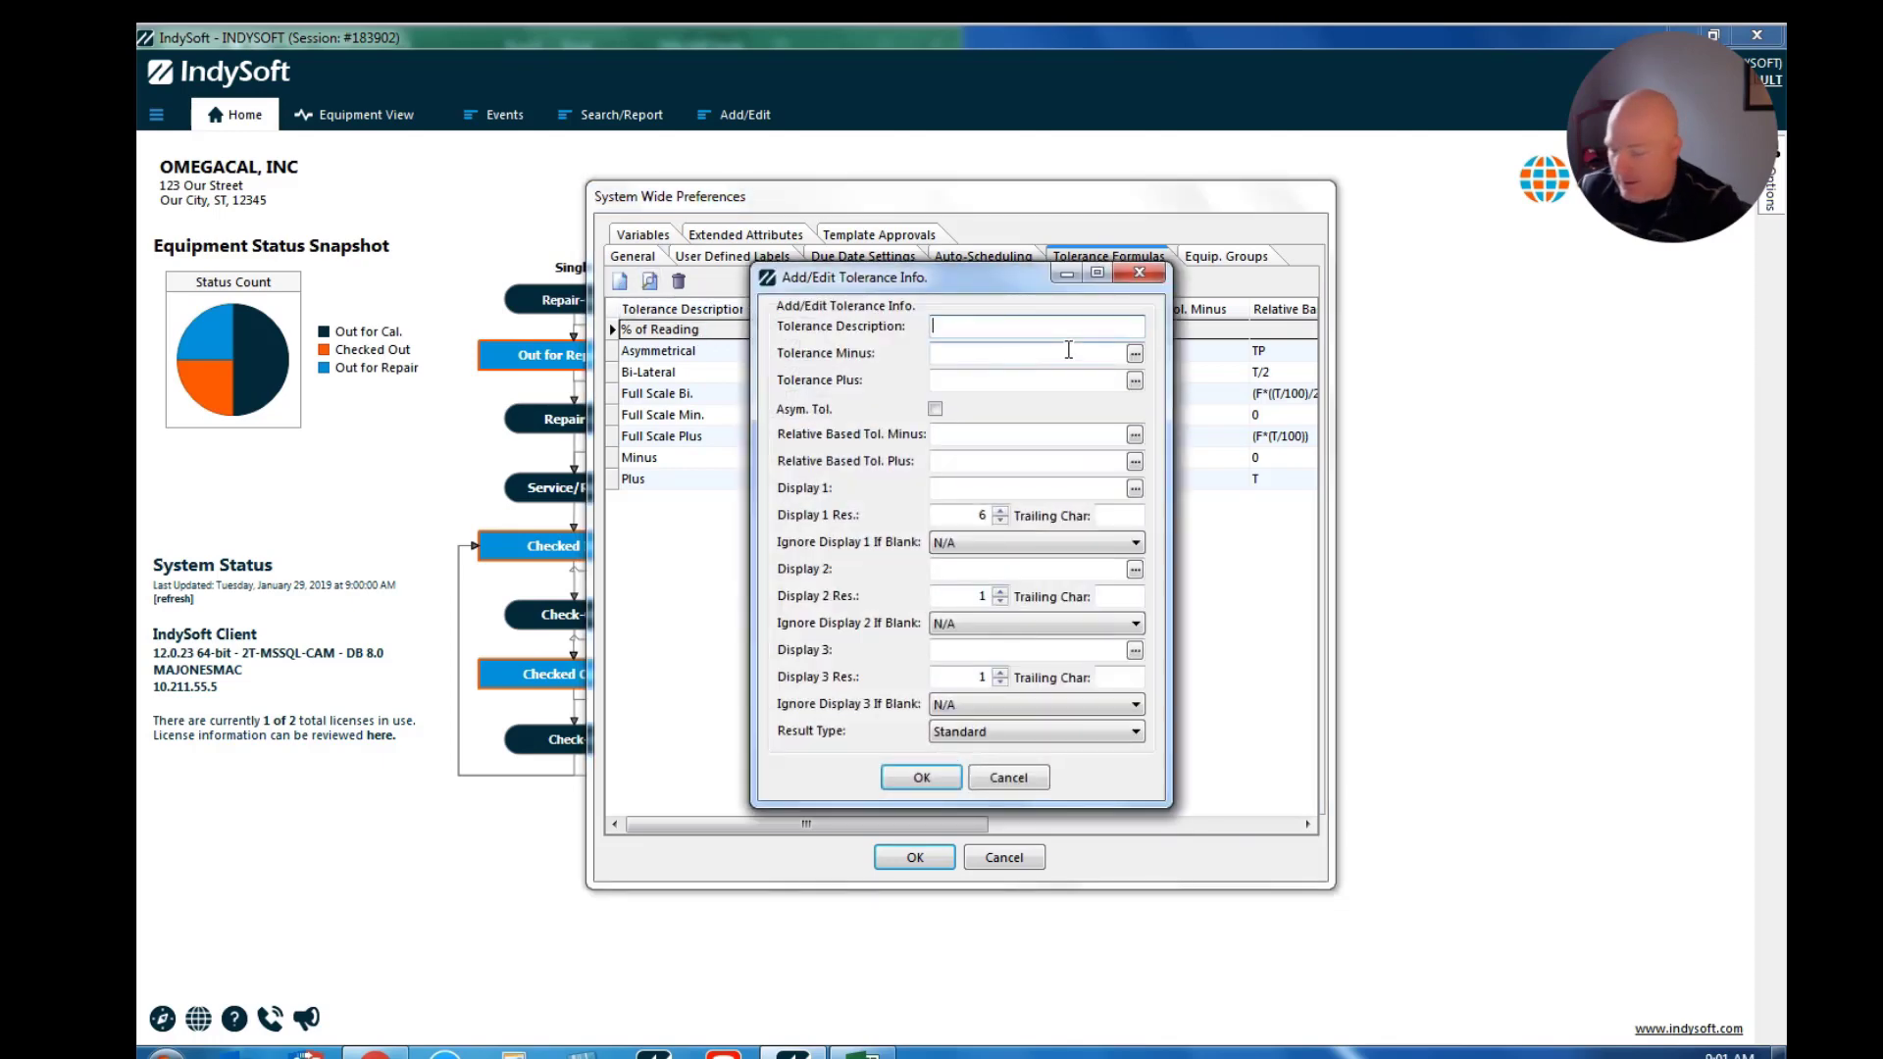
type("% of read")
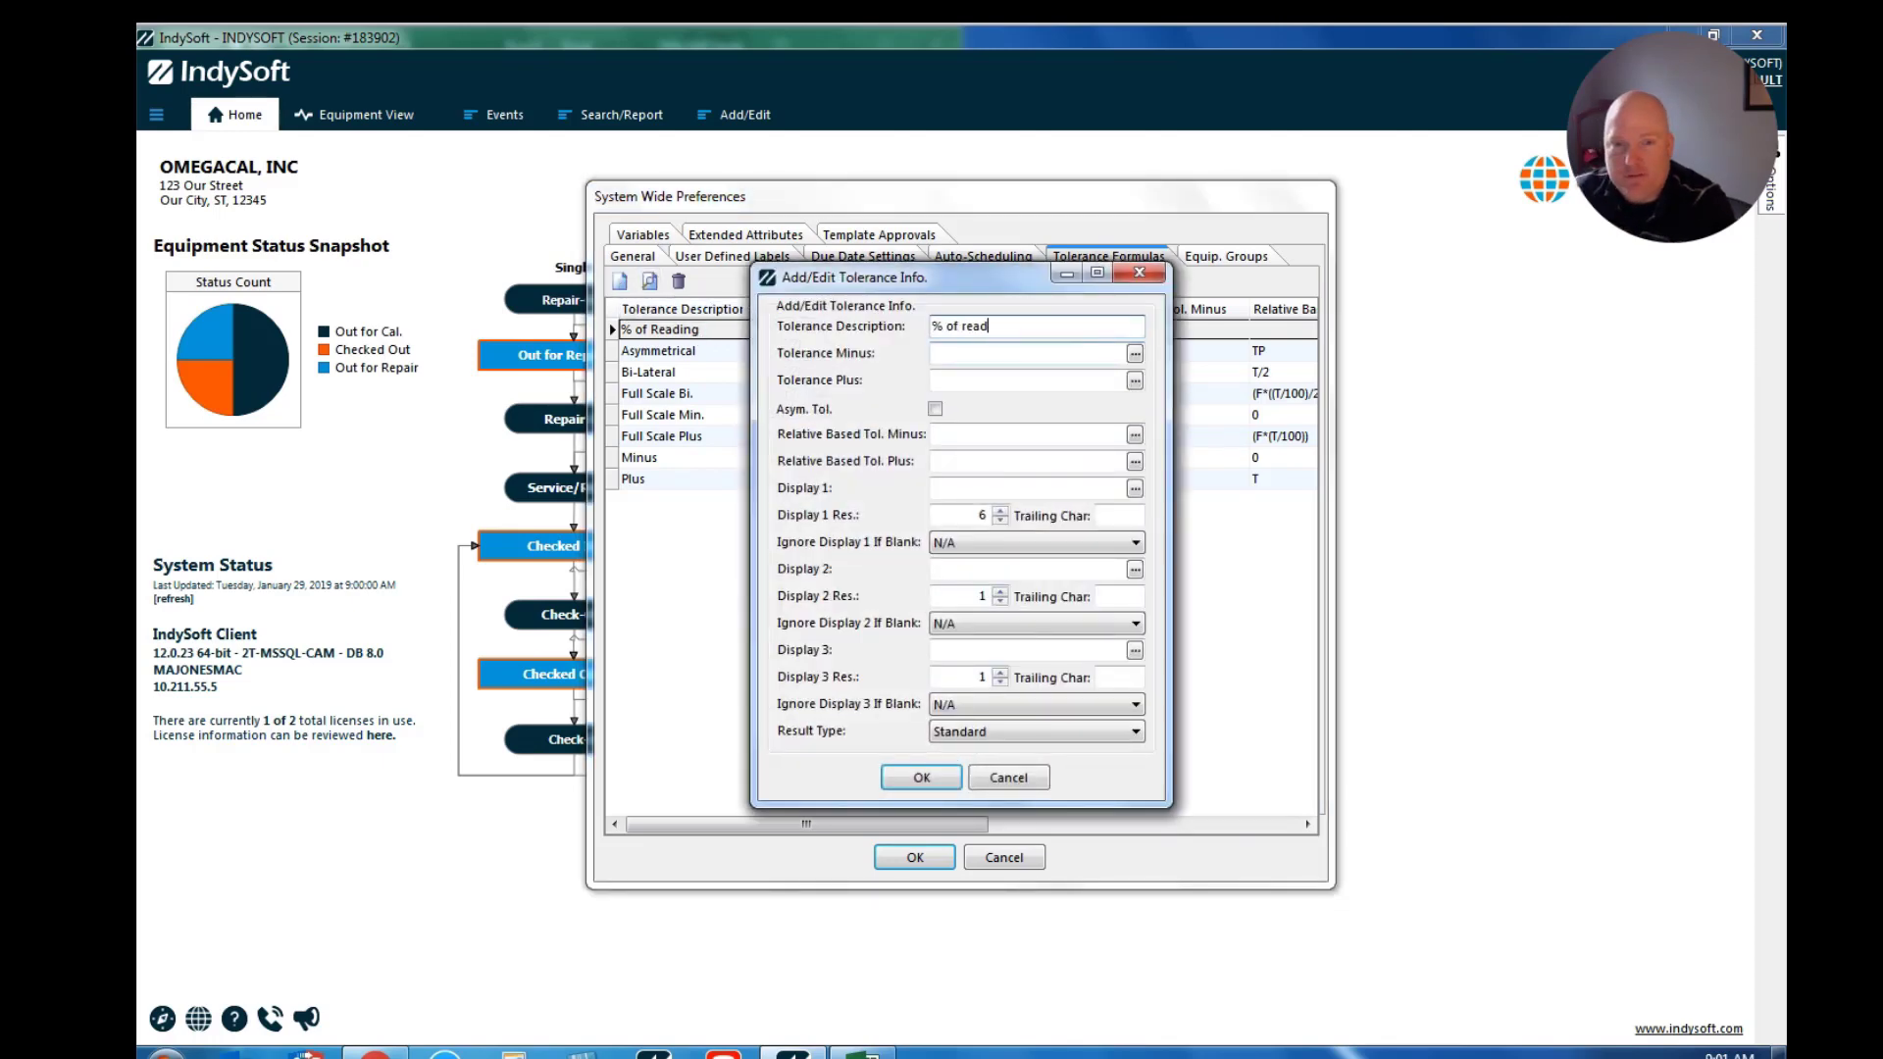
type("ing 2")
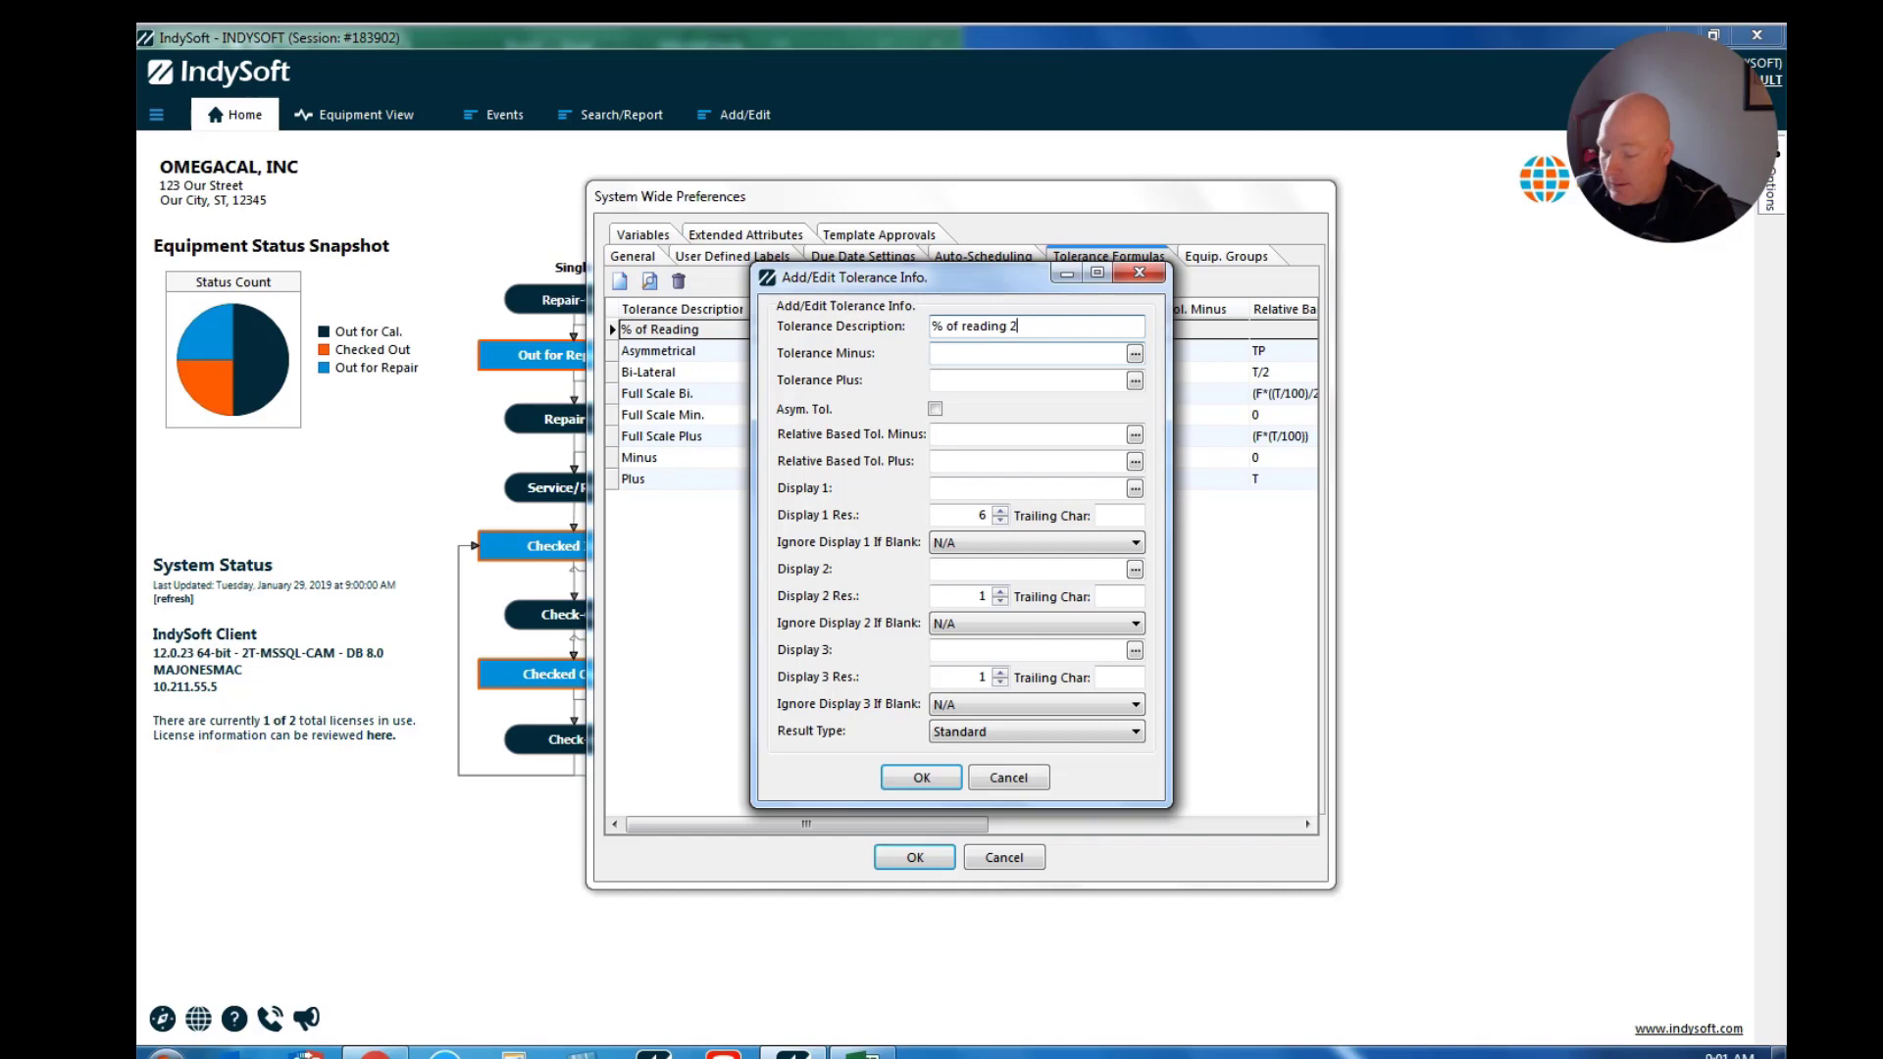
left_click(942, 380)
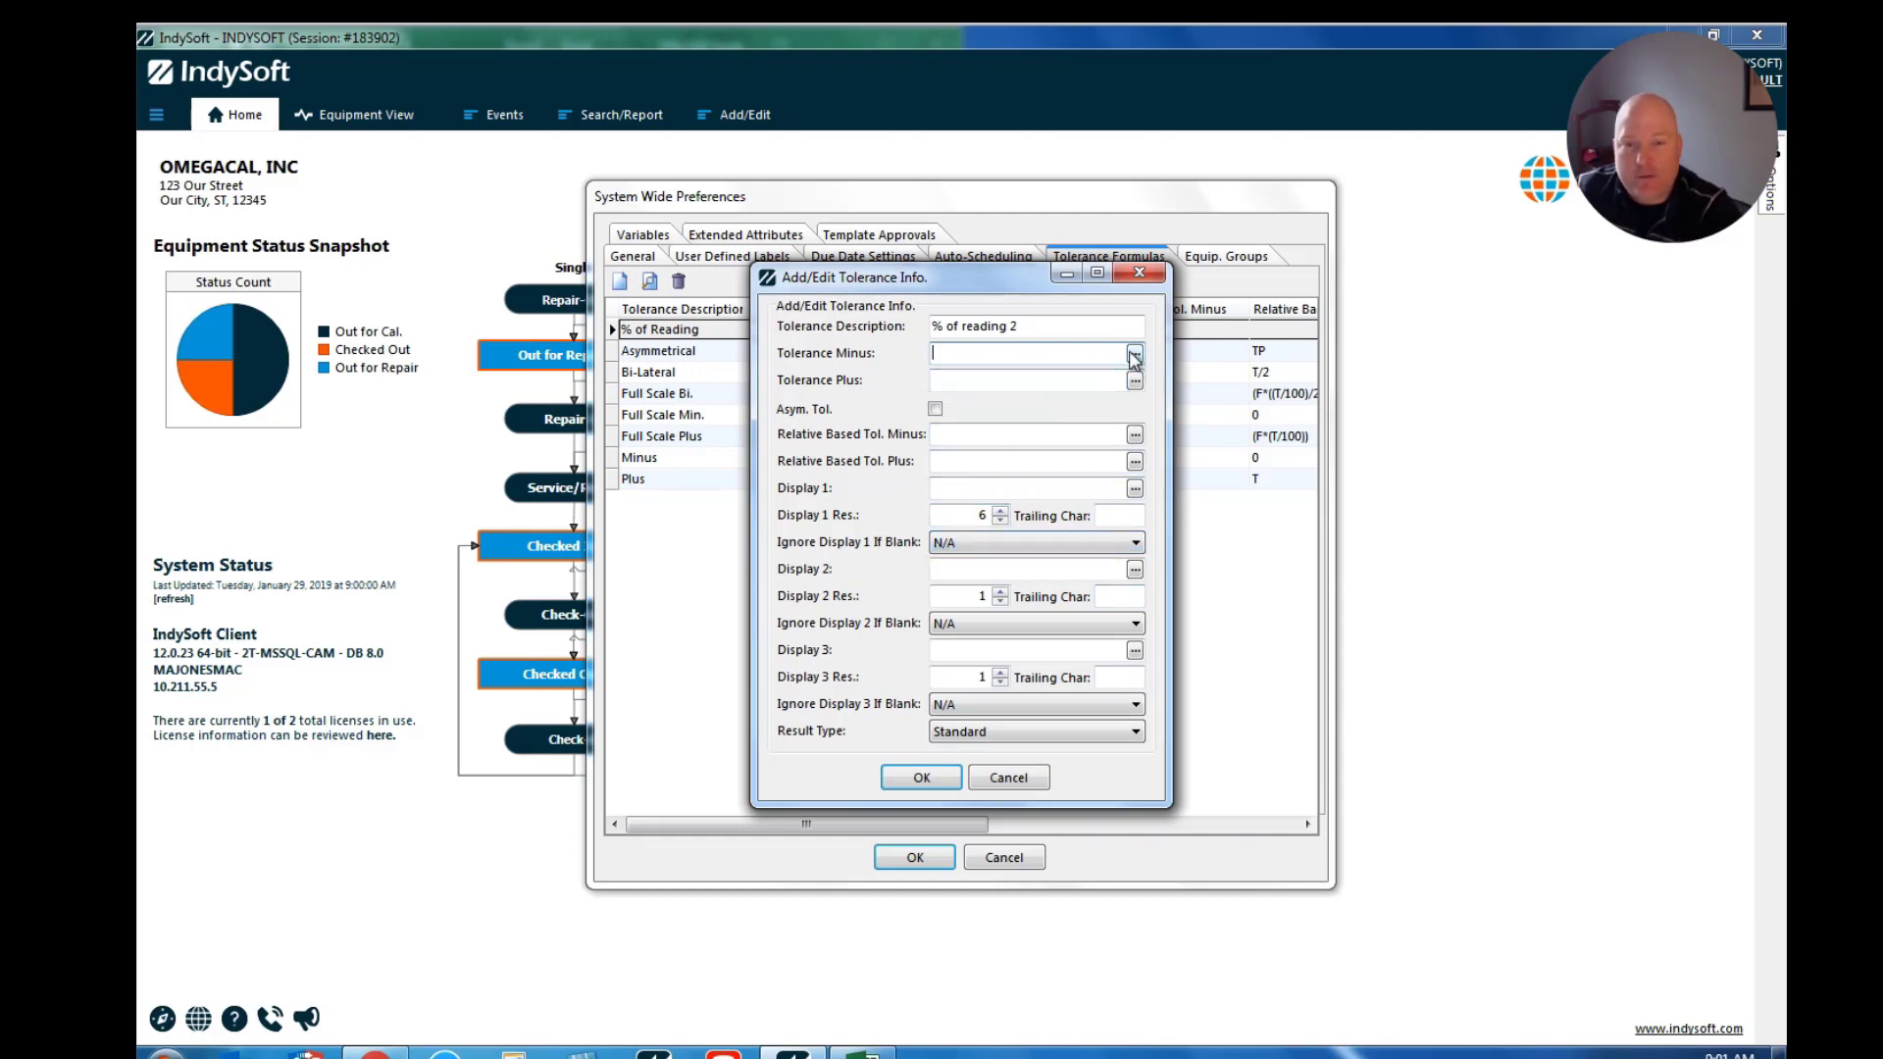
Open FormulaBuilder for Tolerance Minus, move it aside, and expand Variables down to Standard.
left_click(1134, 354)
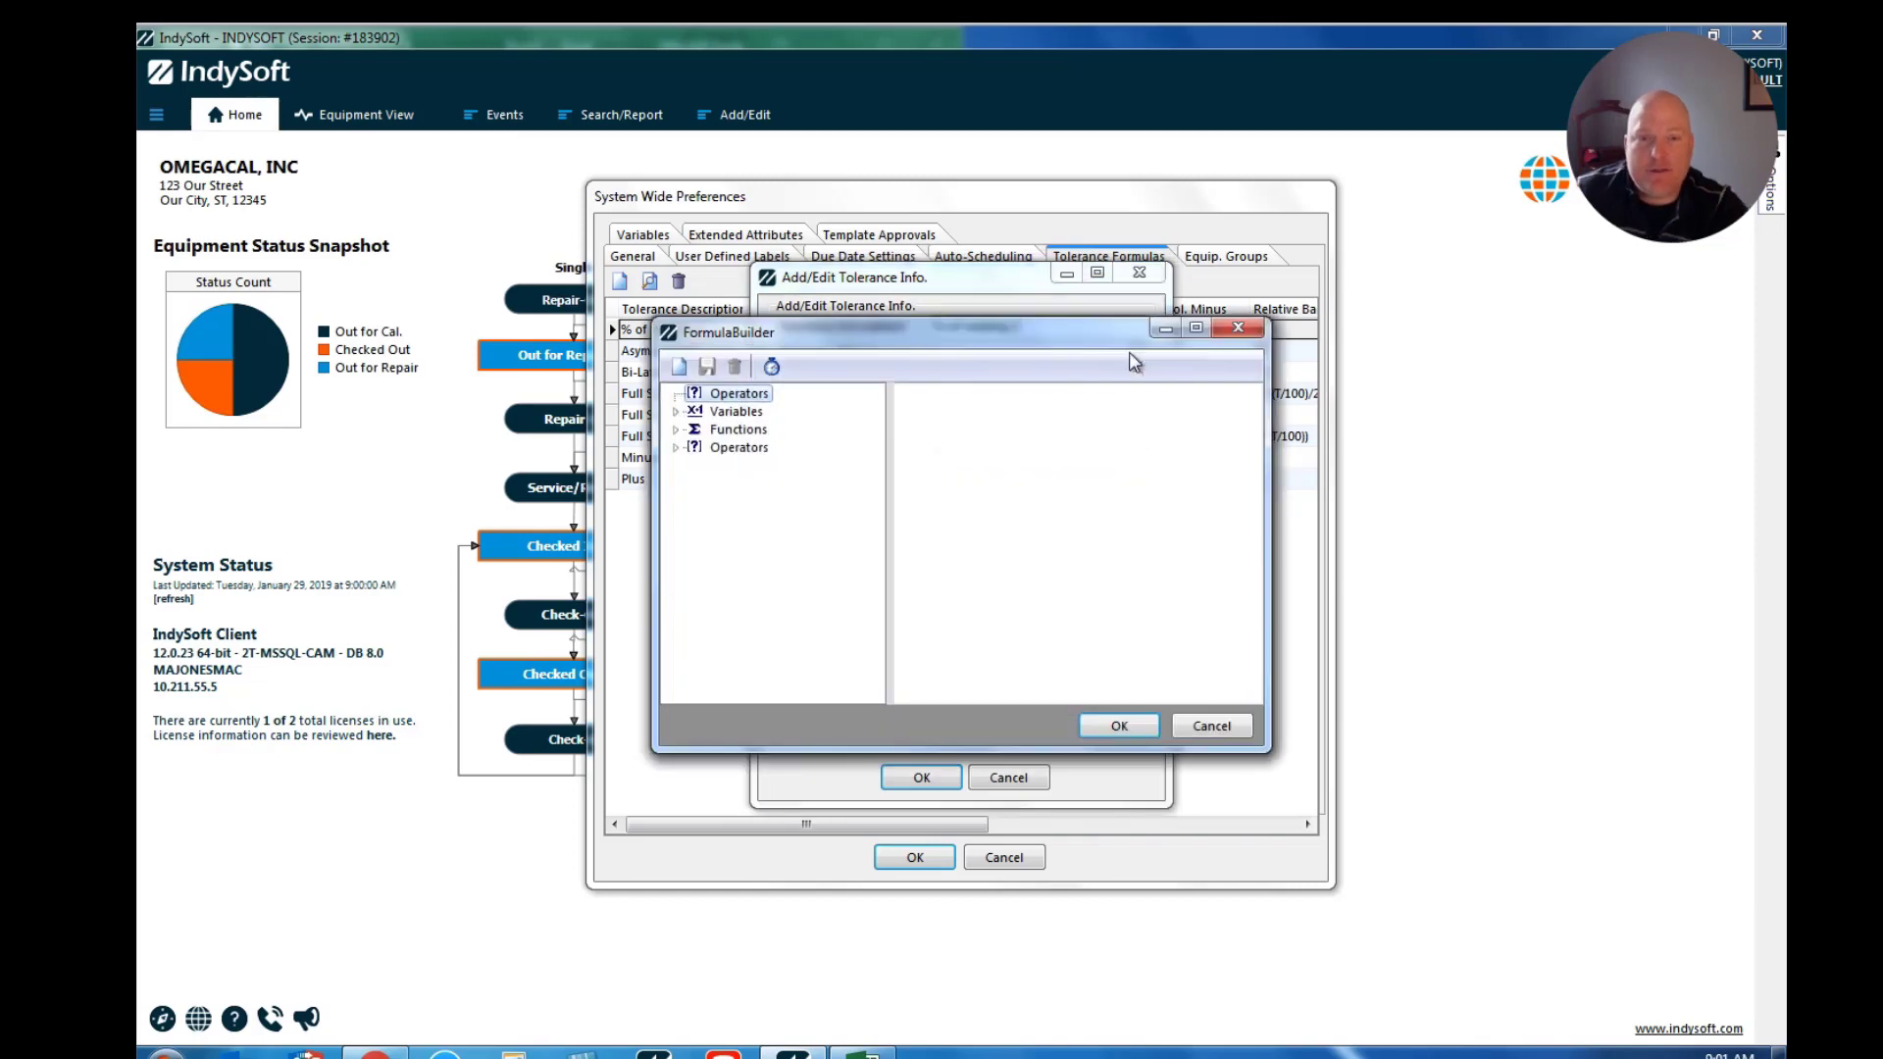
left_click_drag(998, 333, 1009, 371)
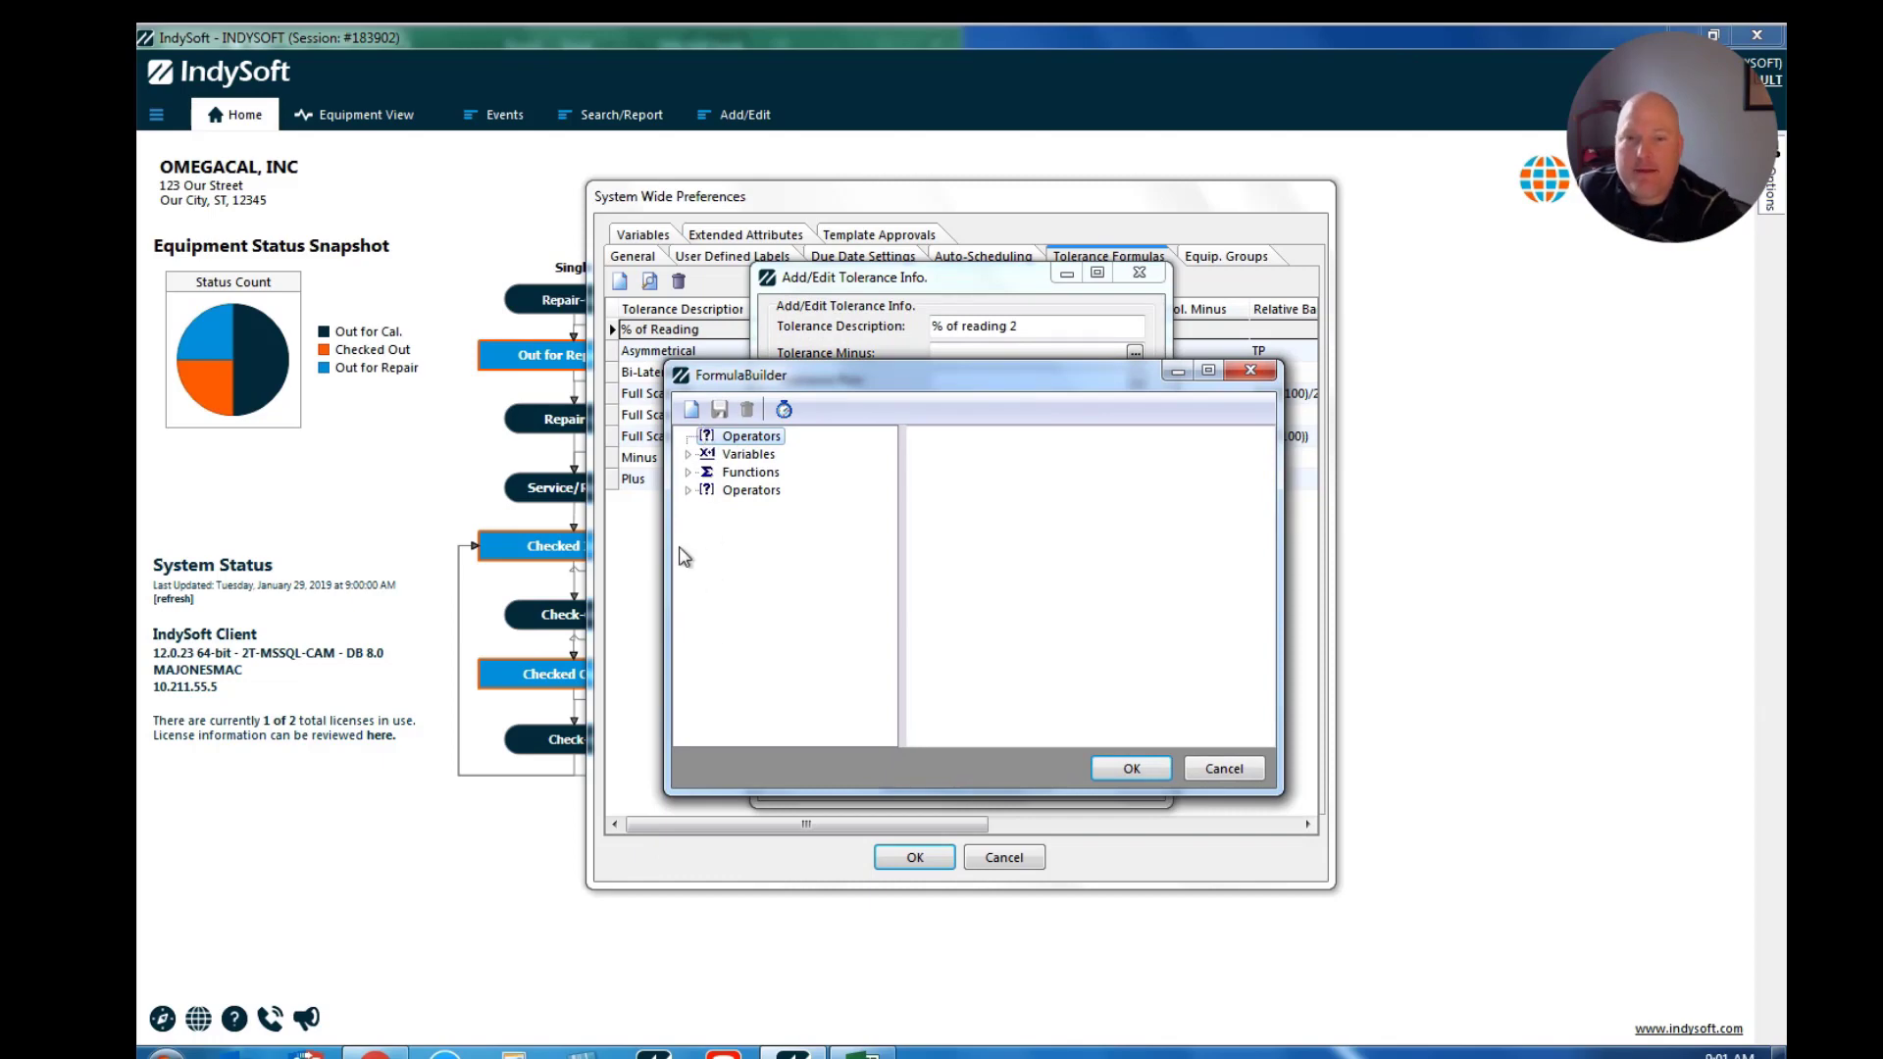
left_click(691, 457)
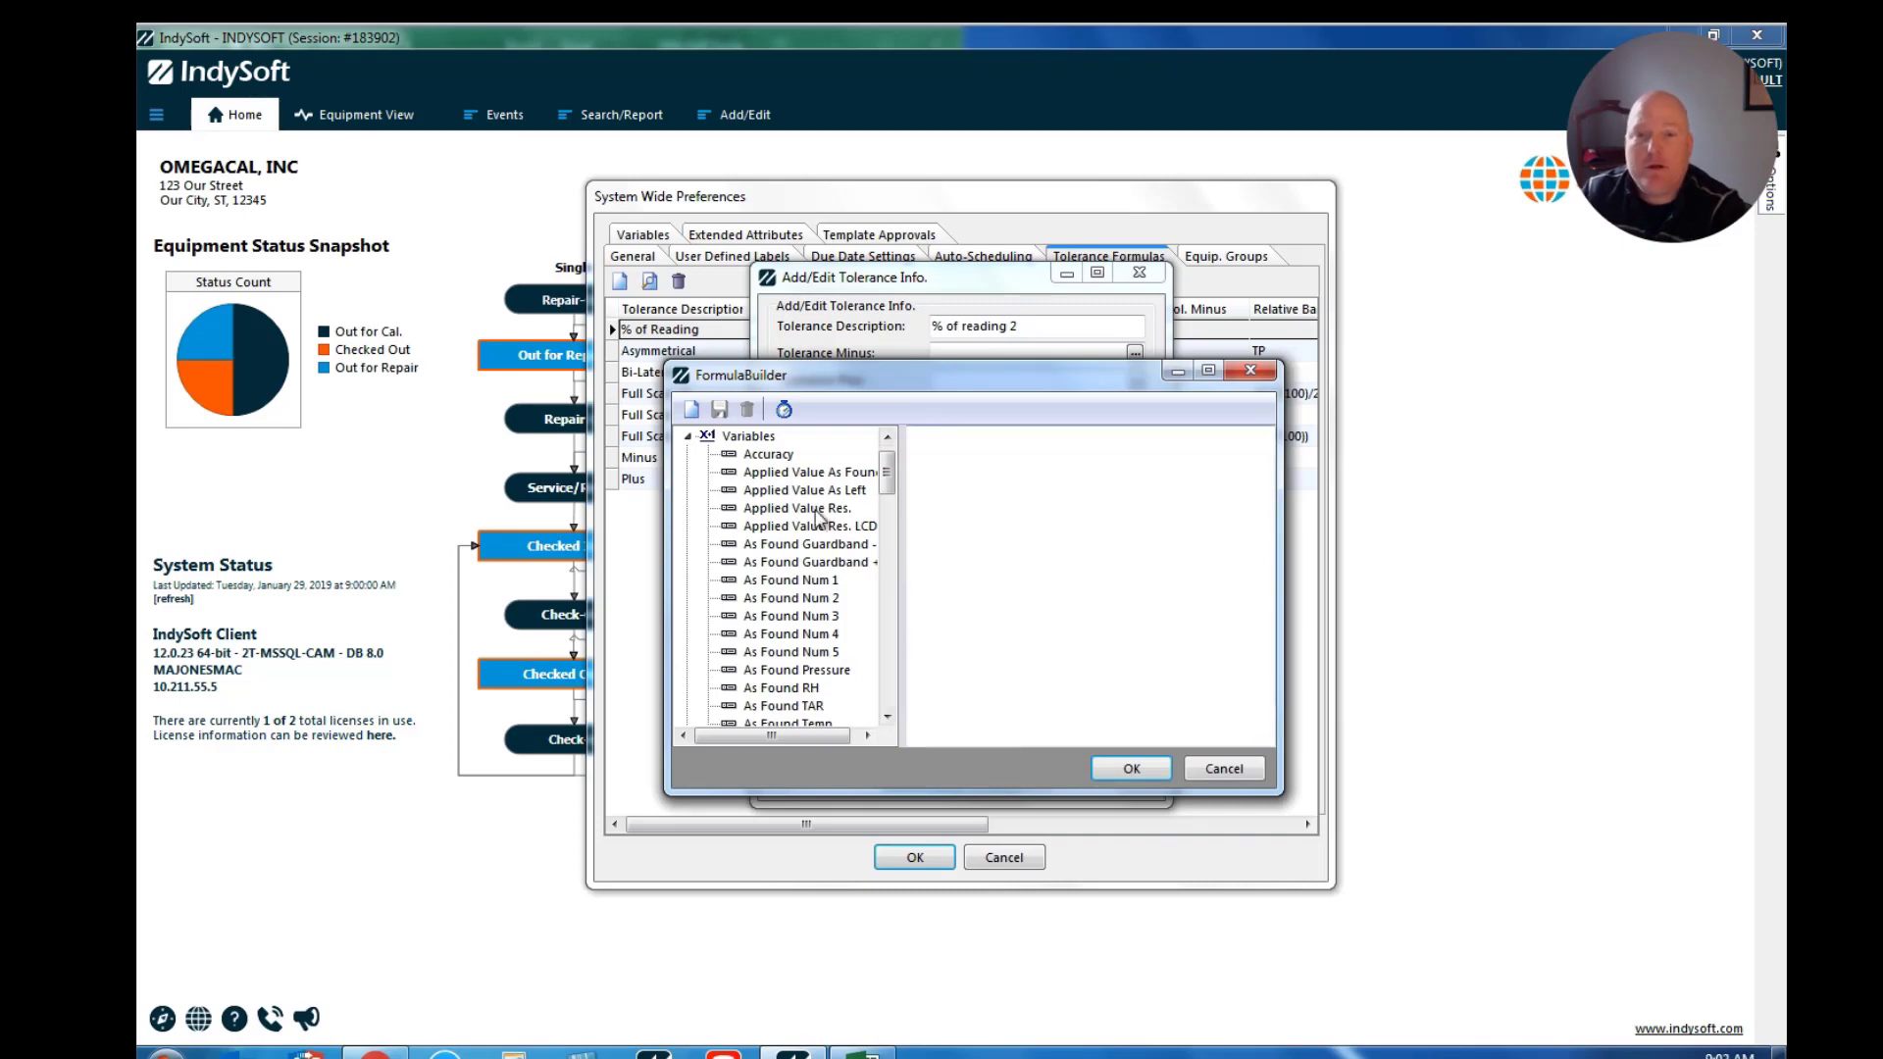
left_click_drag(887, 490, 887, 667)
Build S*(1-T/100)) from the Standard and Default Tolerance variables in FormulaBuilder.
type("S")
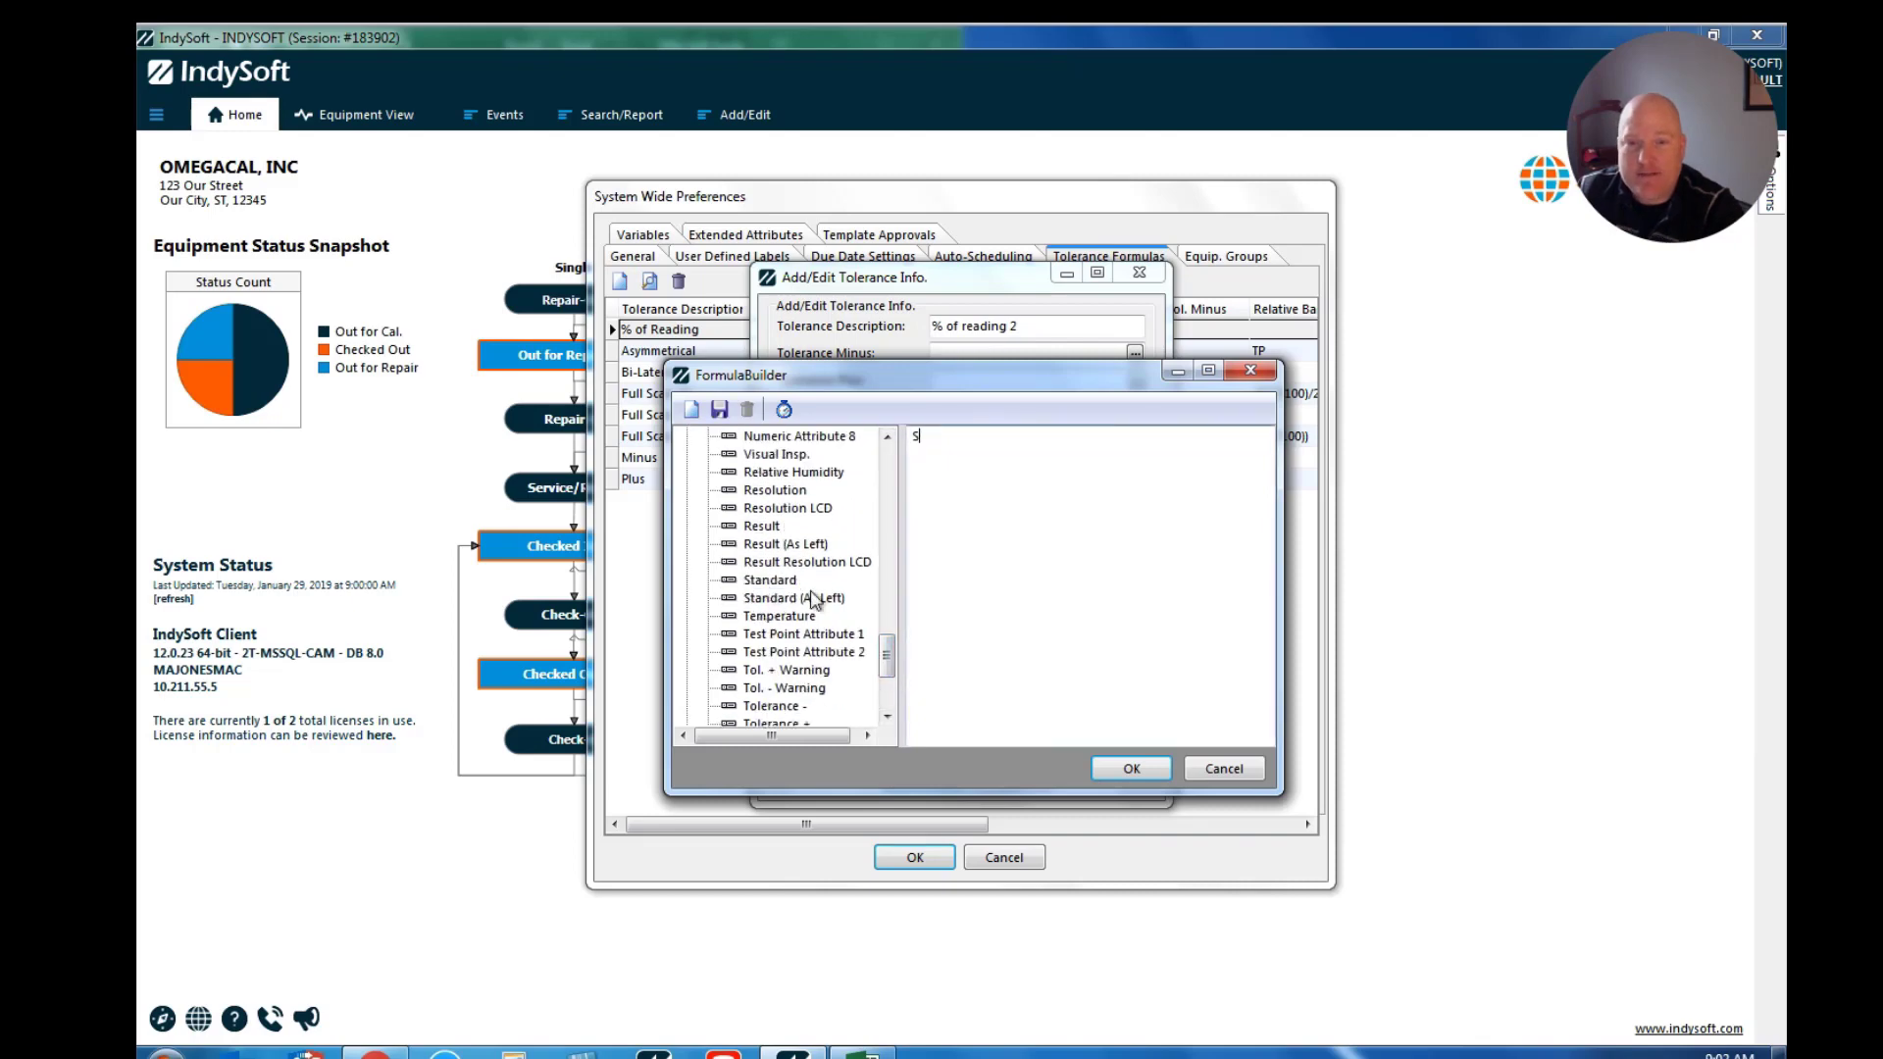
left_click_drag(771, 589, 966, 512)
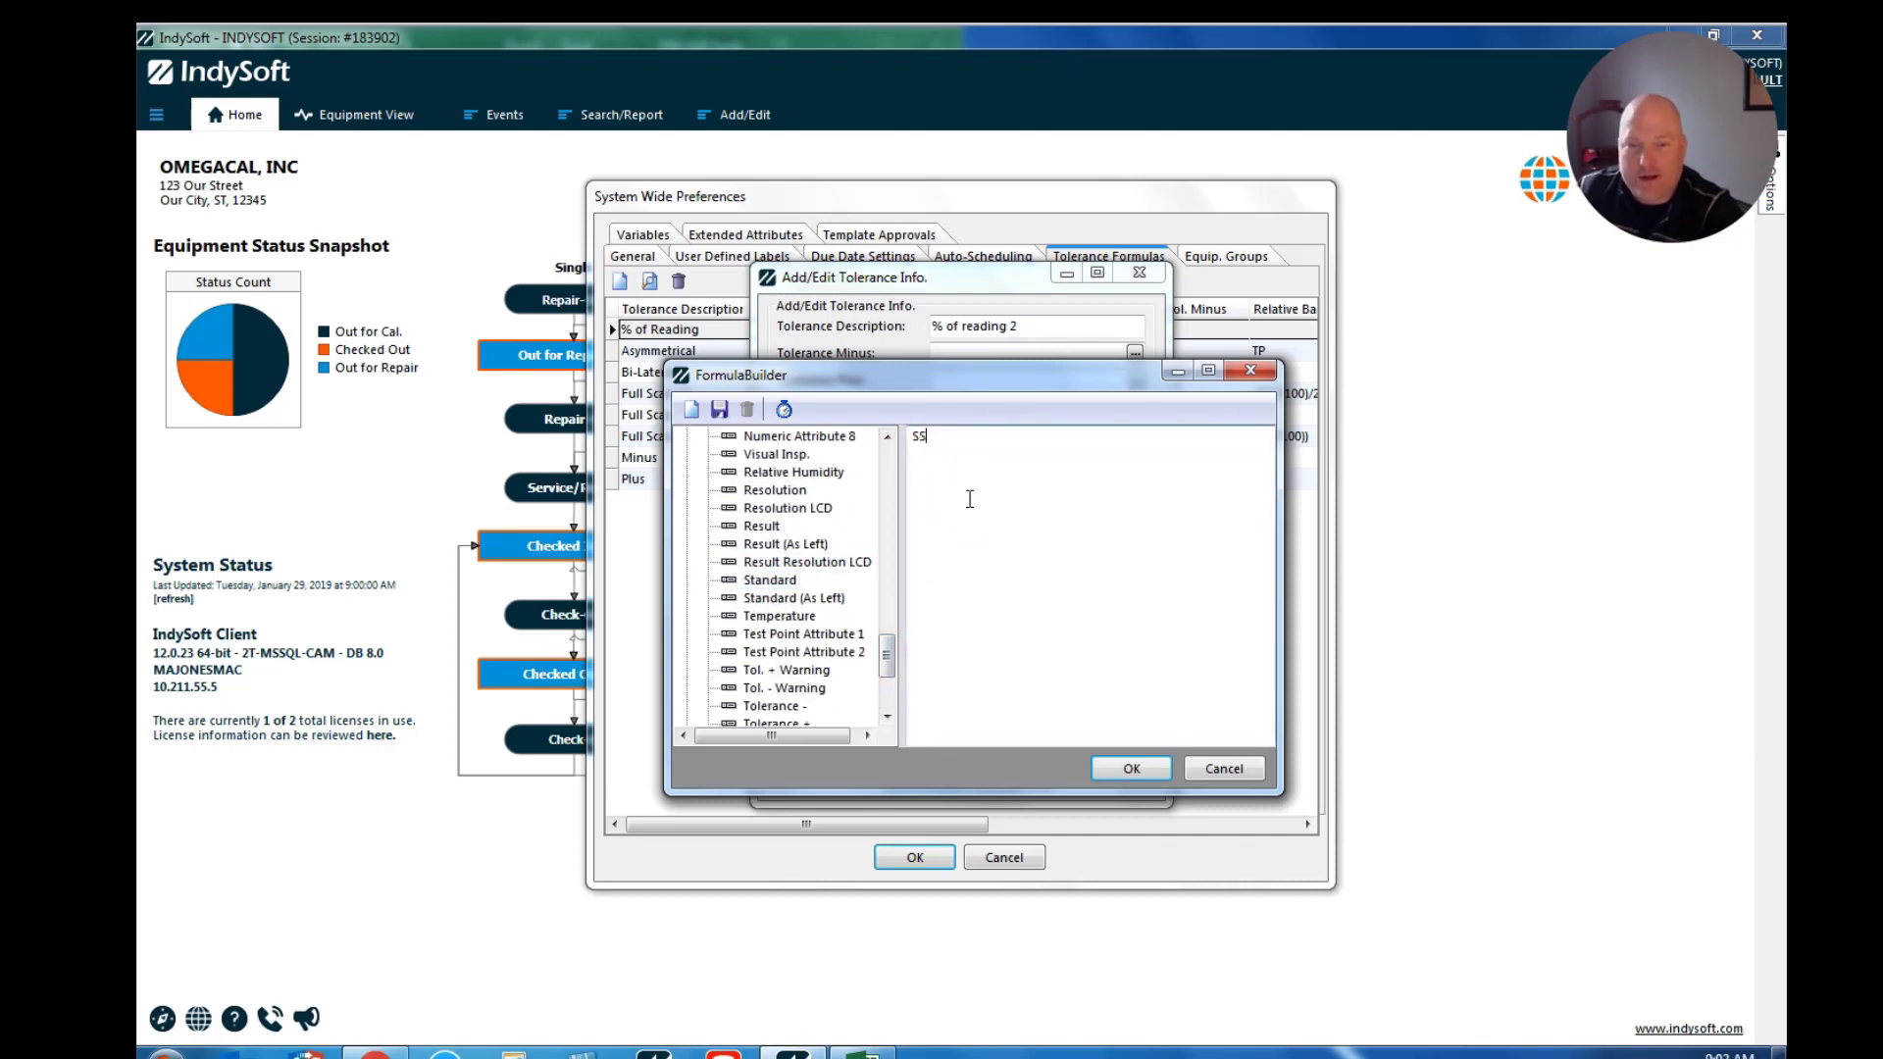
key("BackSpace")
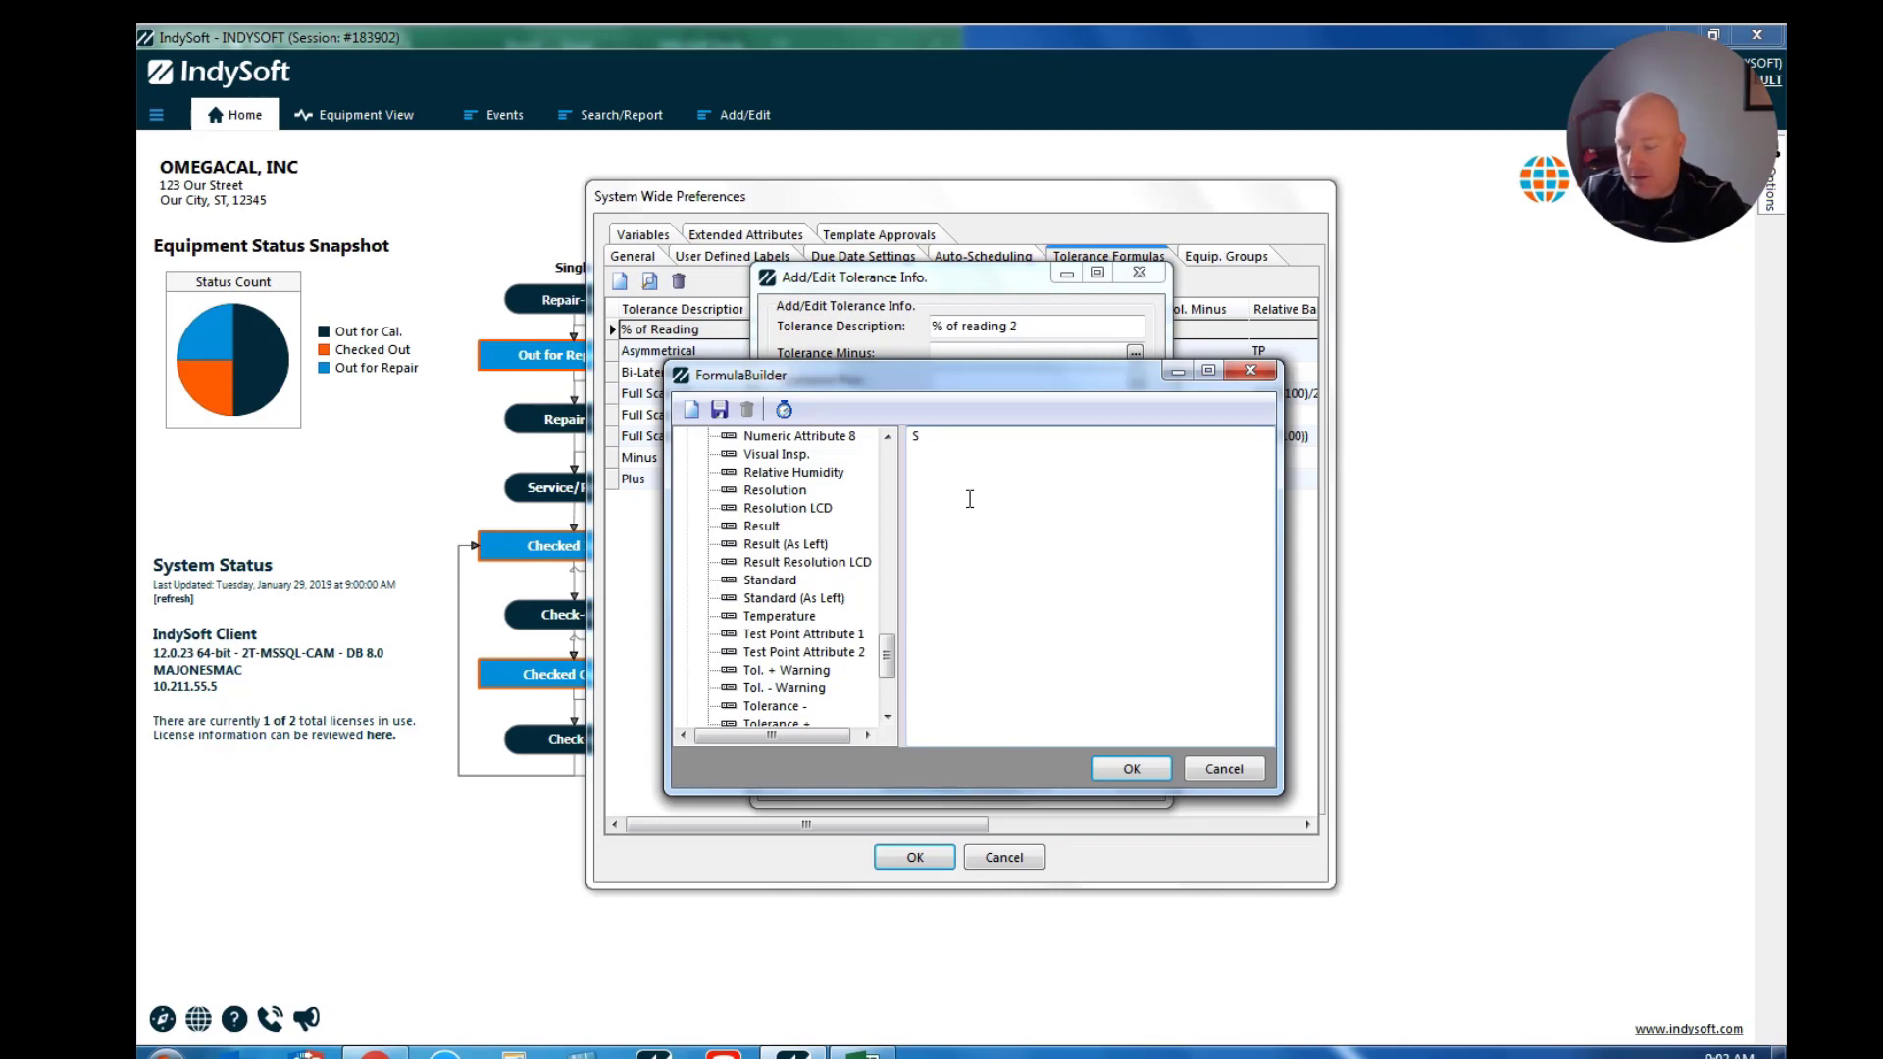
type("*")
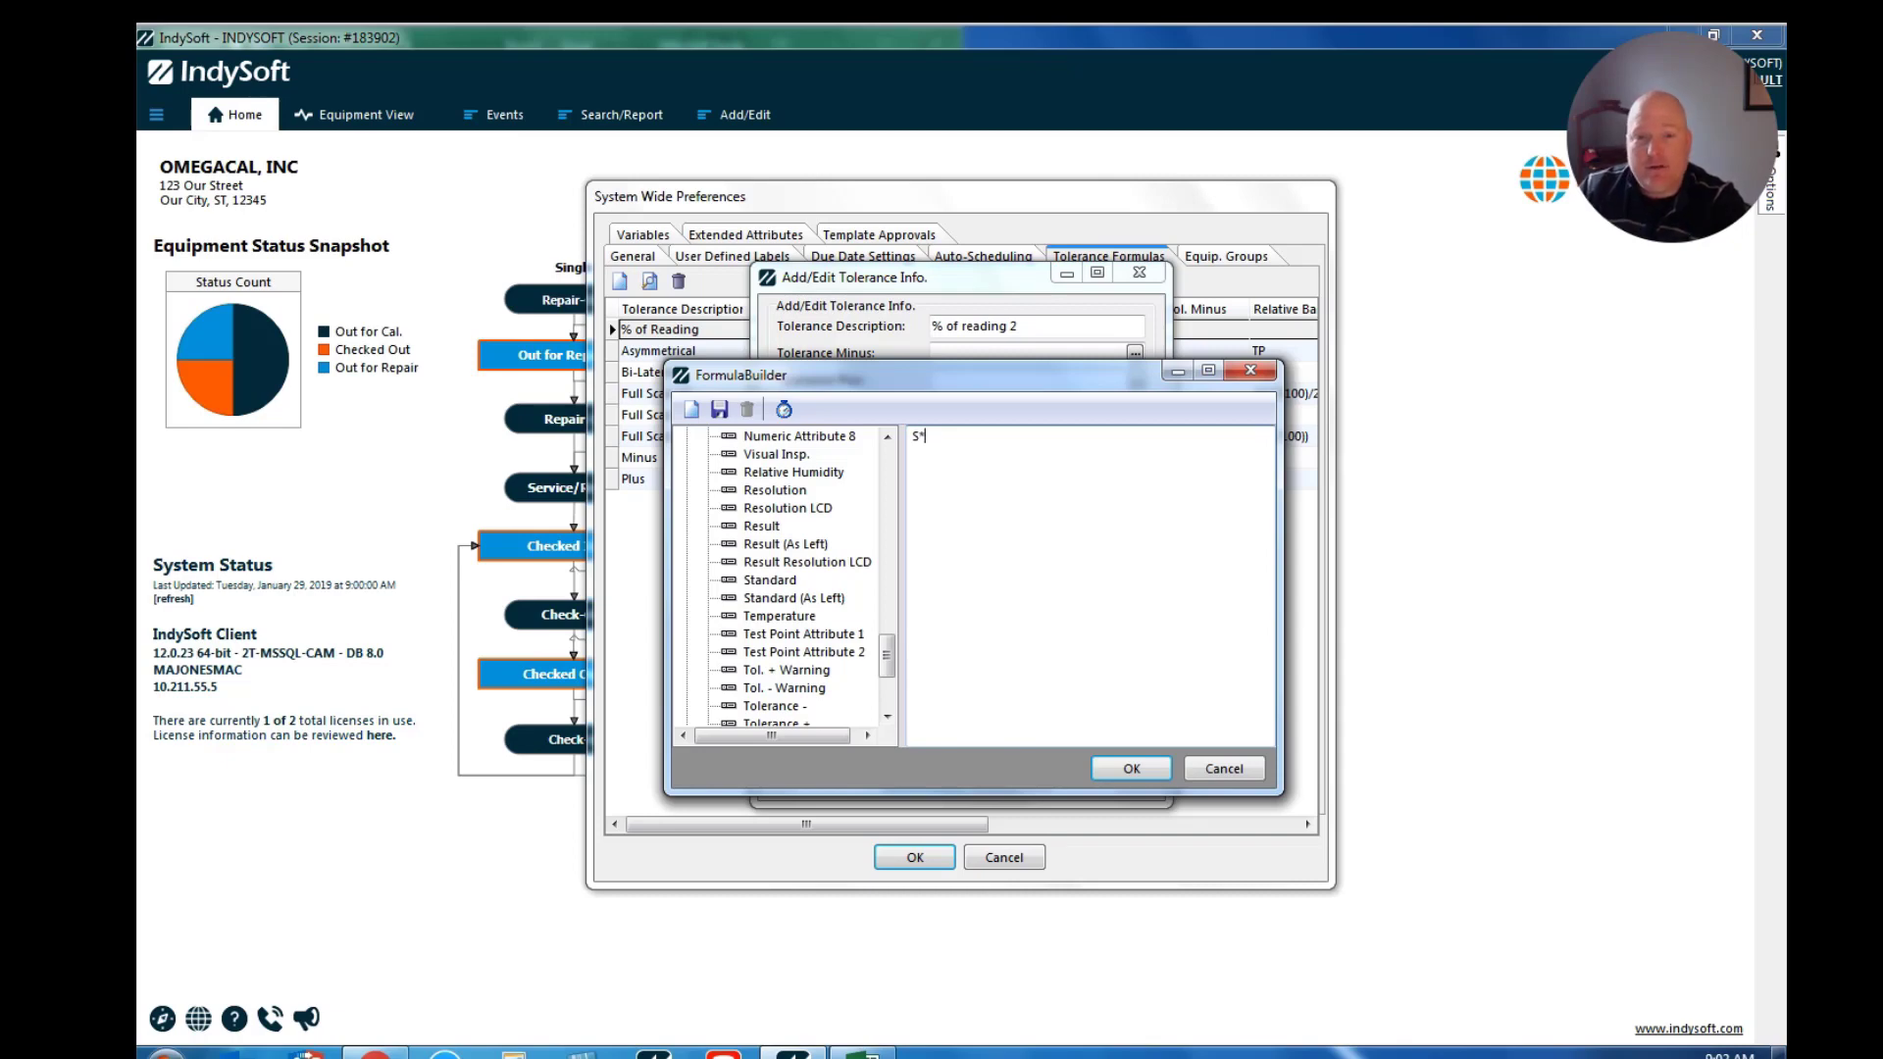
type("(")
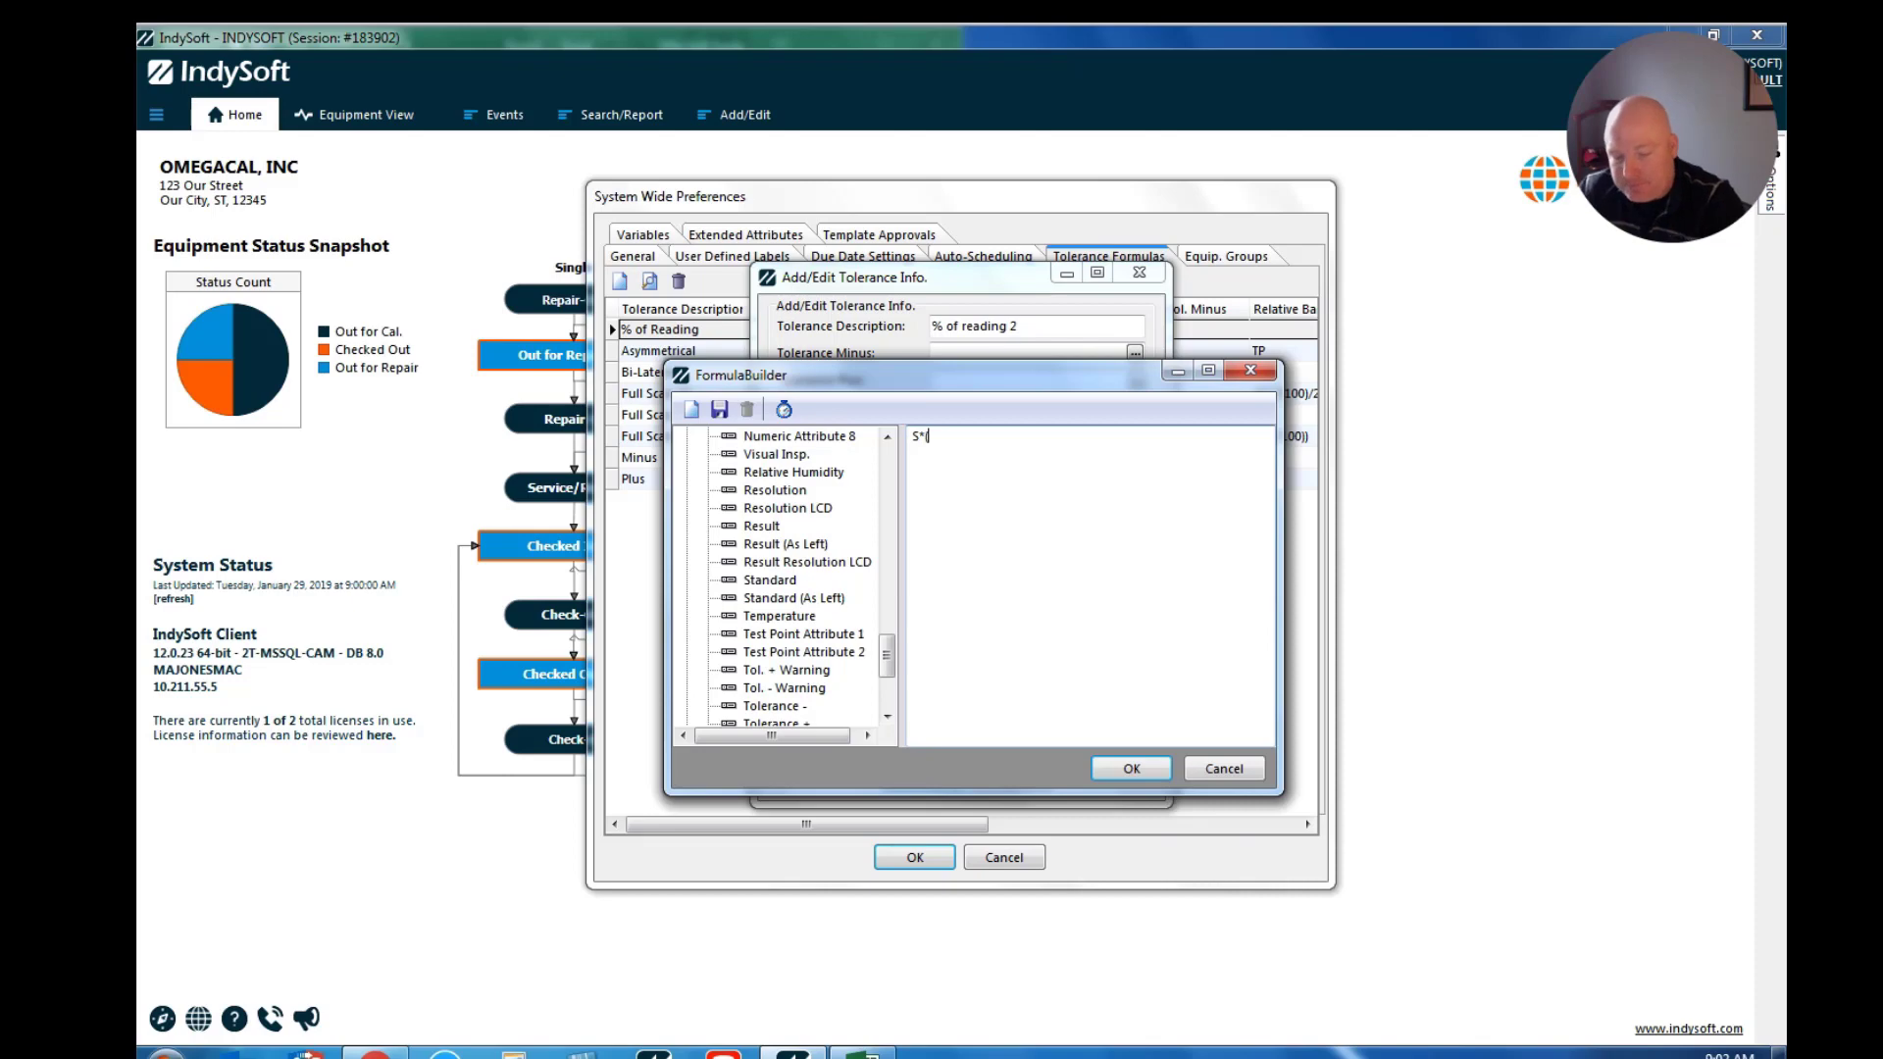
type("1")
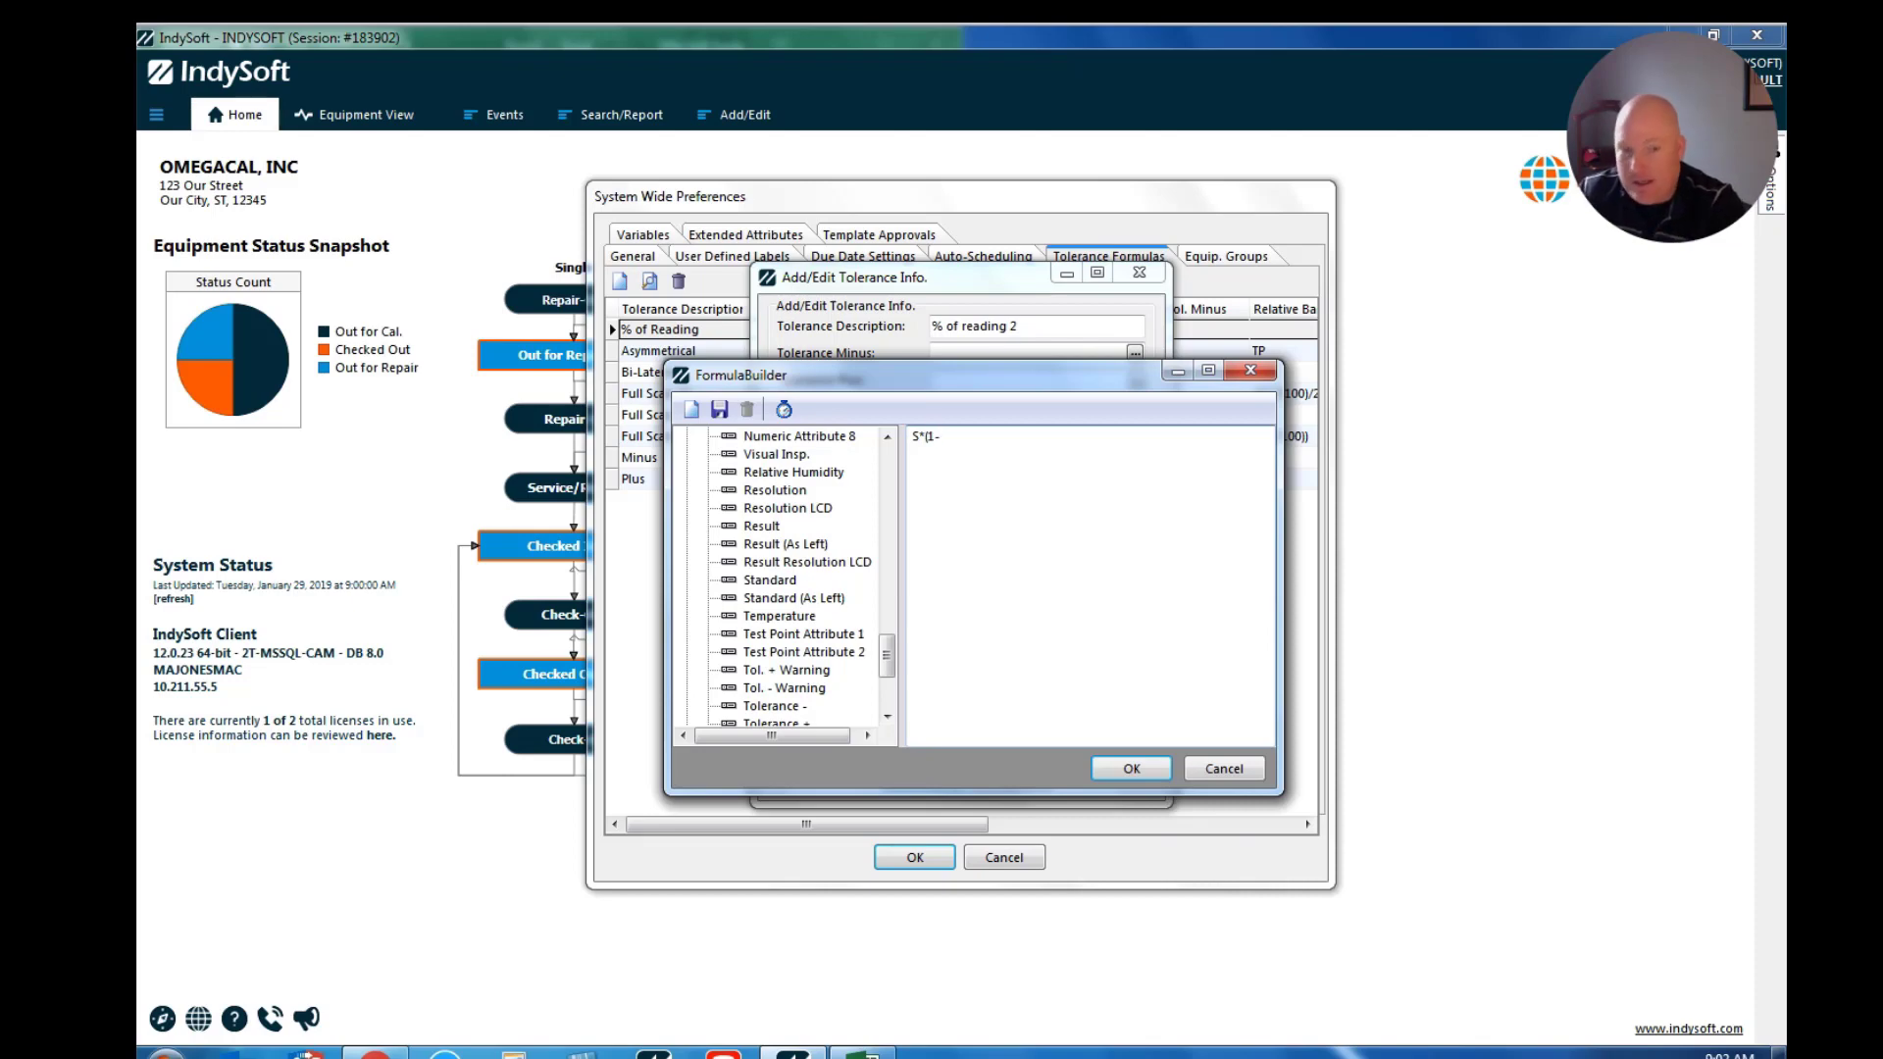
type("-")
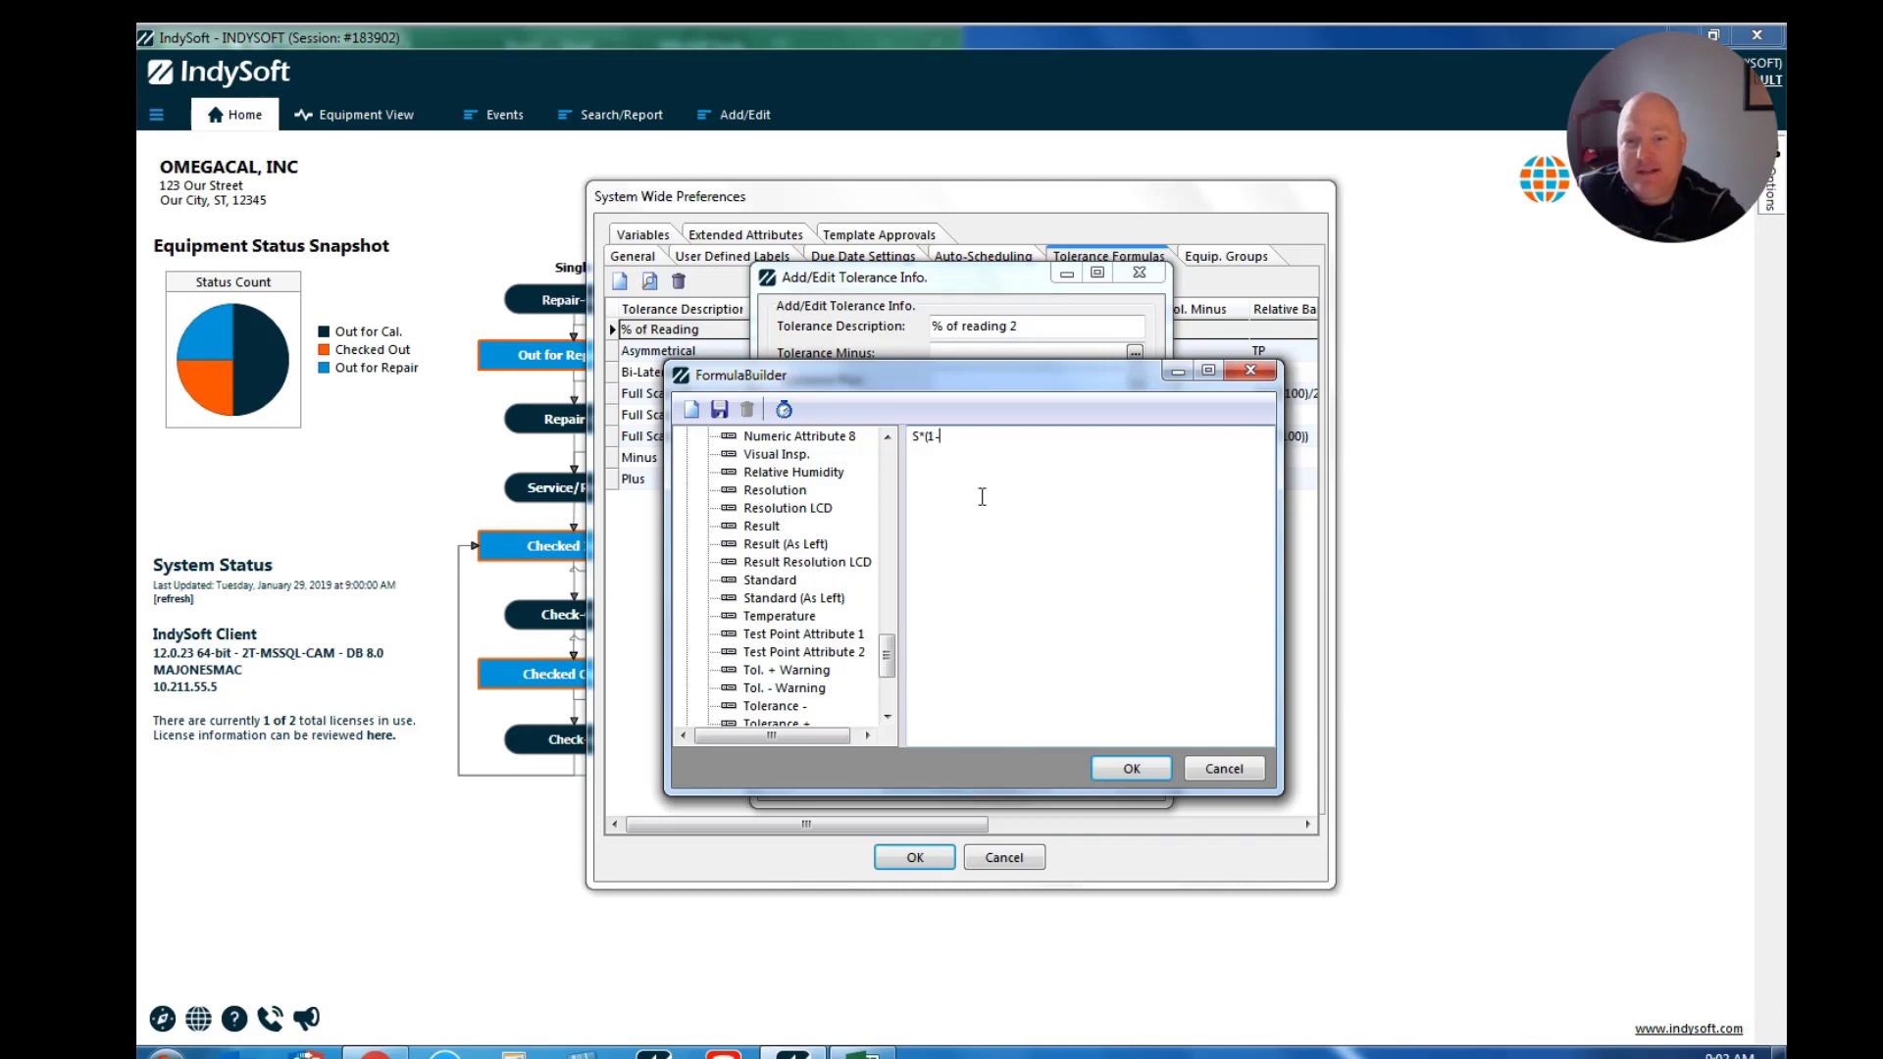
left_click_drag(886, 655, 885, 560)
double_click(799, 600)
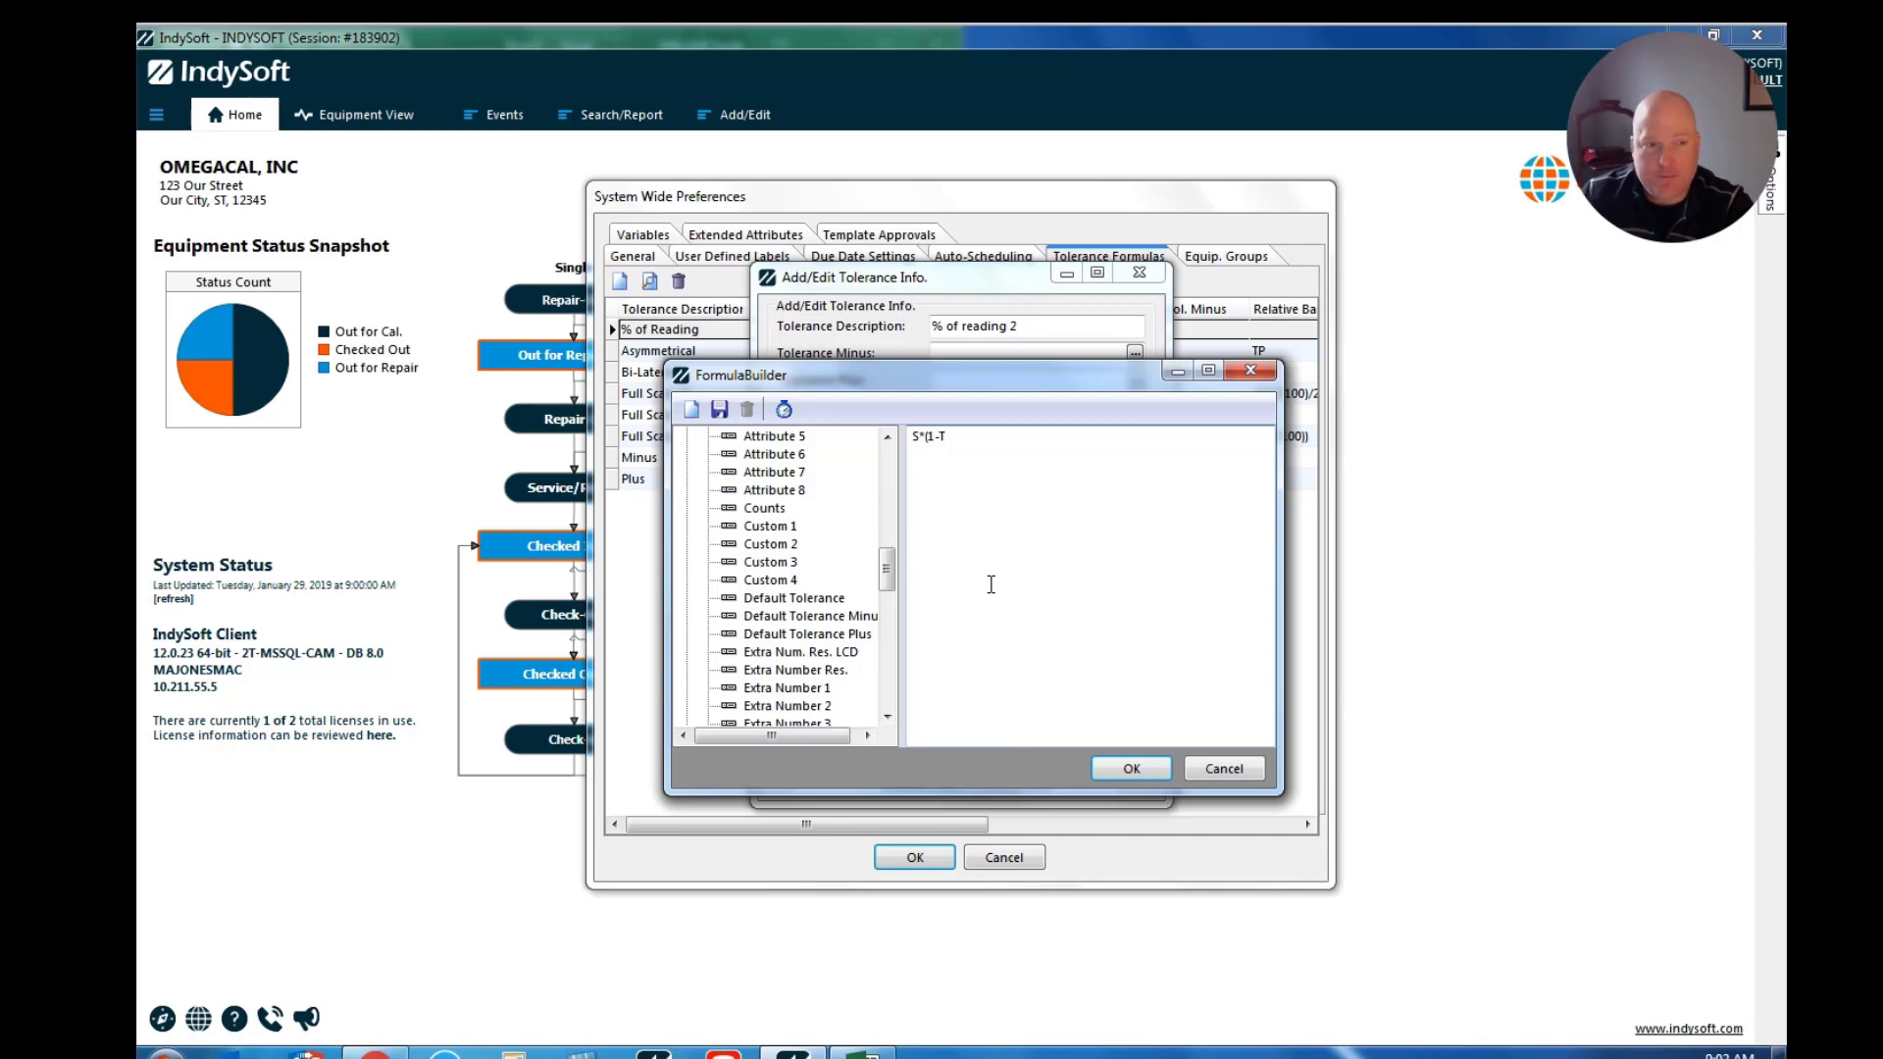
type("/1")
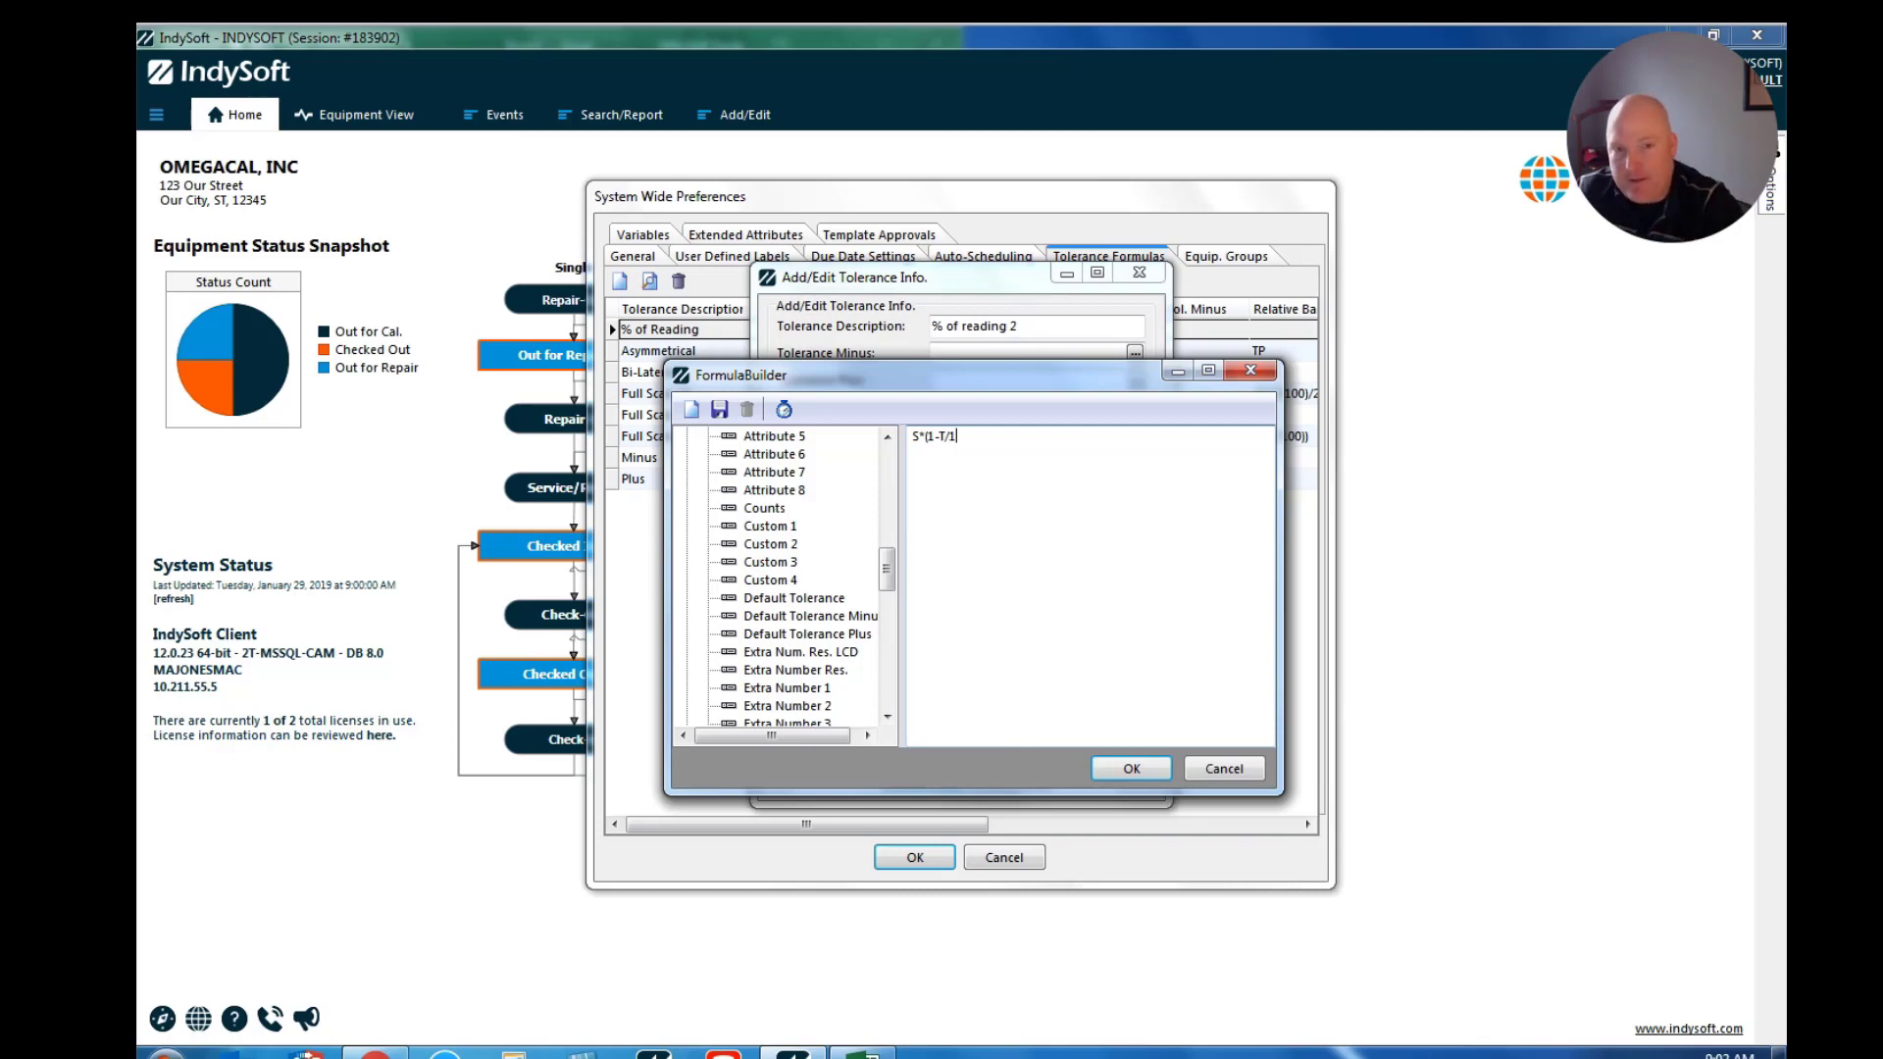
type("00)")
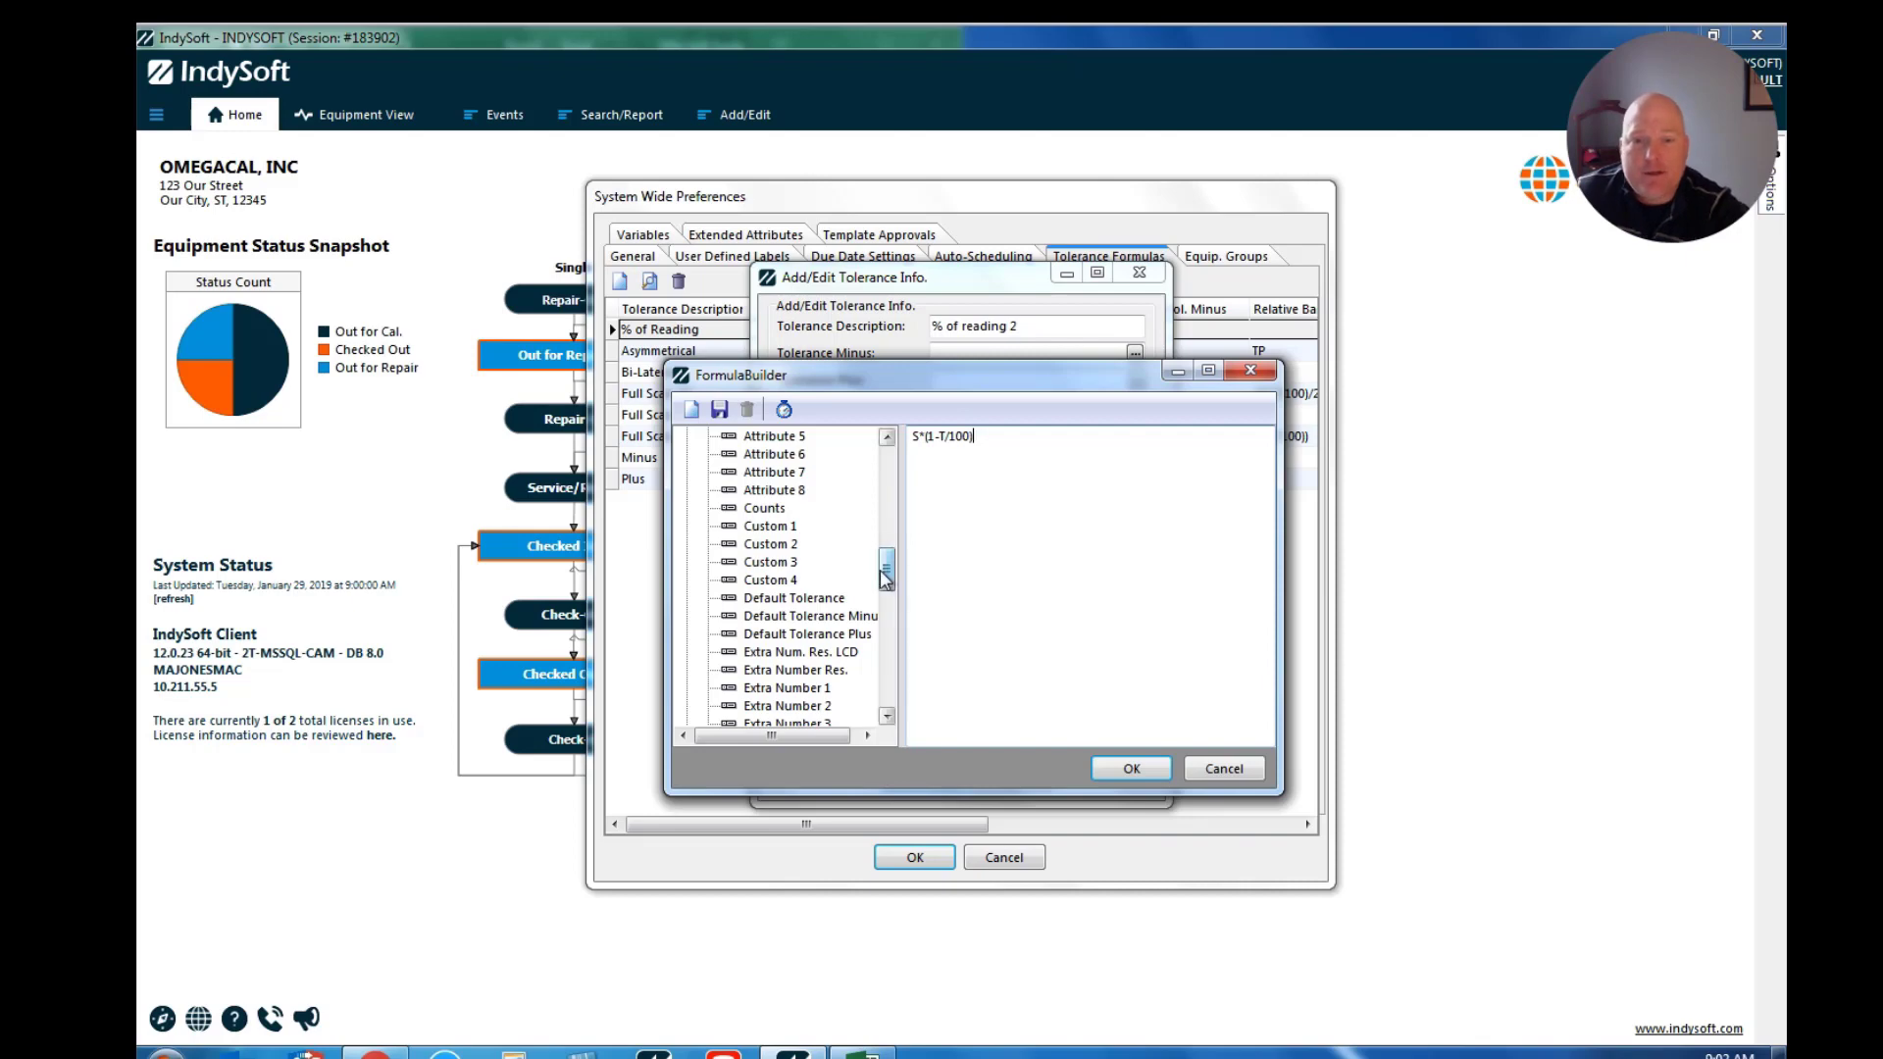
Remove the extra closing parenthesis and accept S*(1-T/100) as the minus tolerance.
left_click_drag(886, 571, 889, 453)
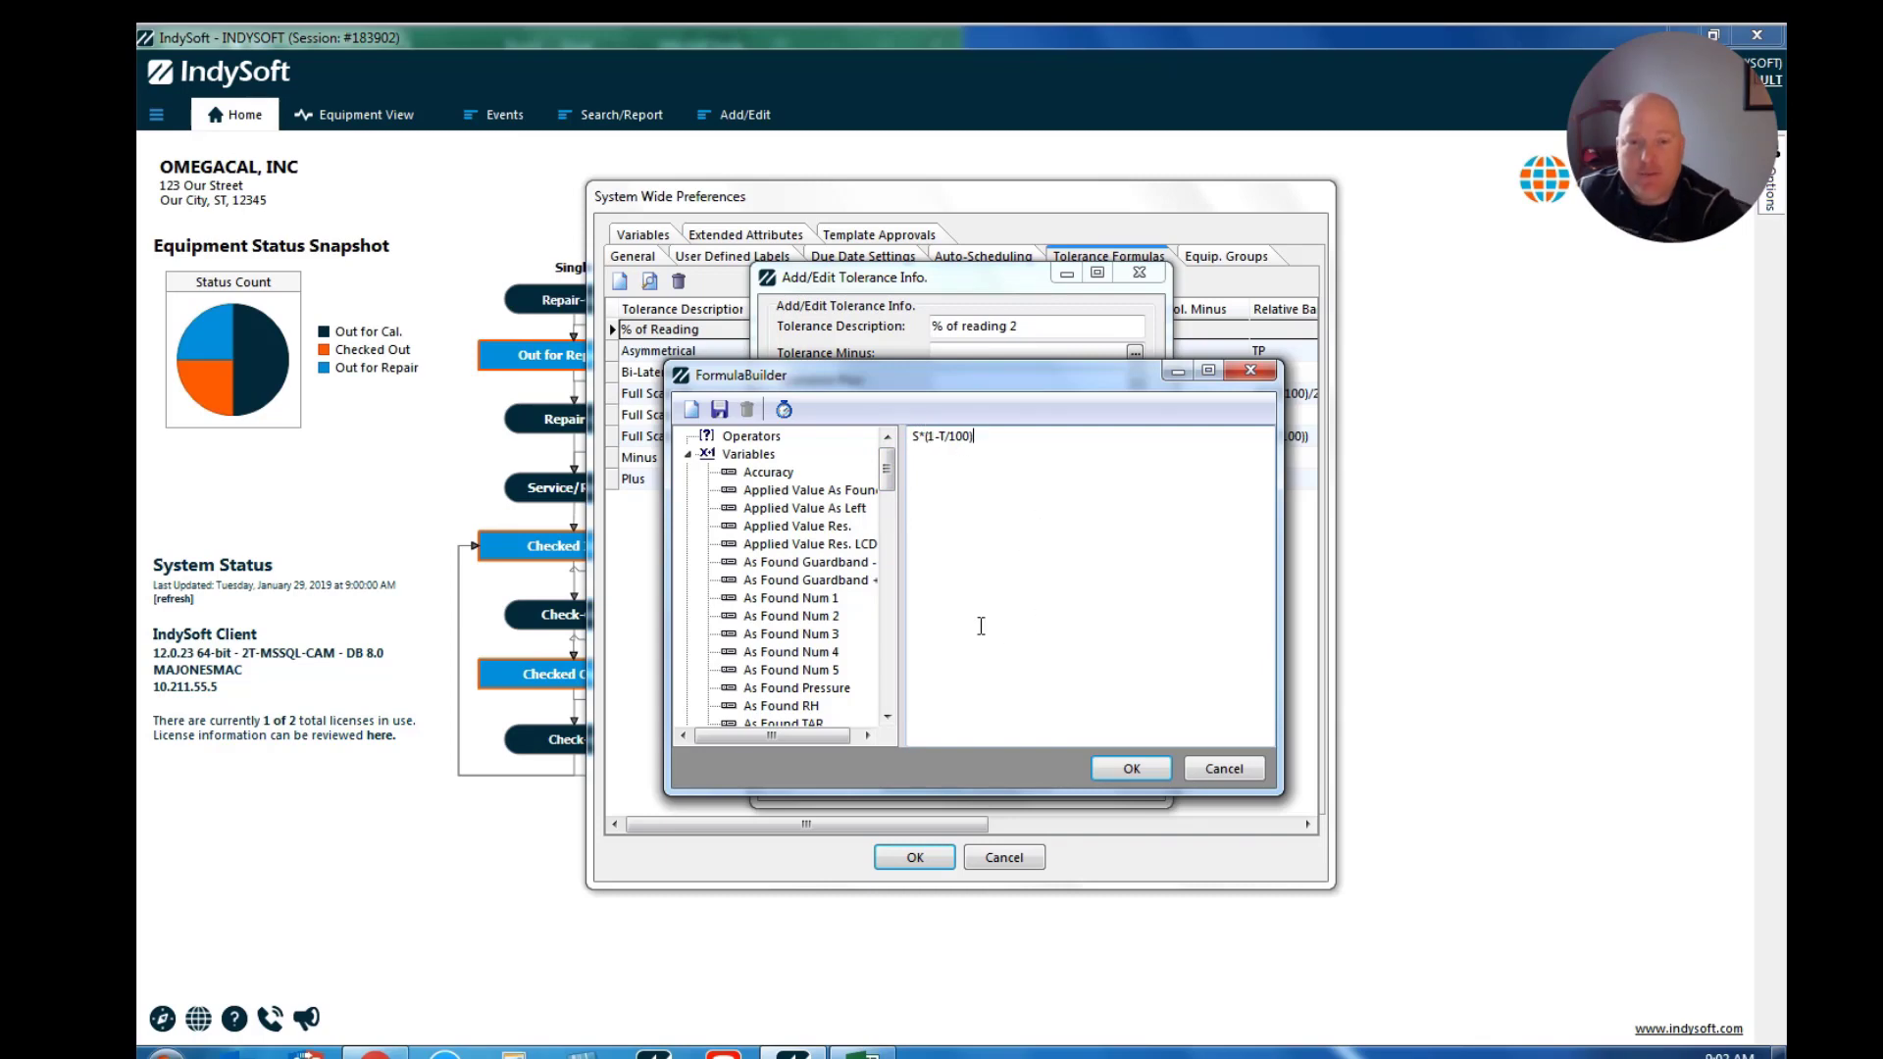
left_click(689, 454)
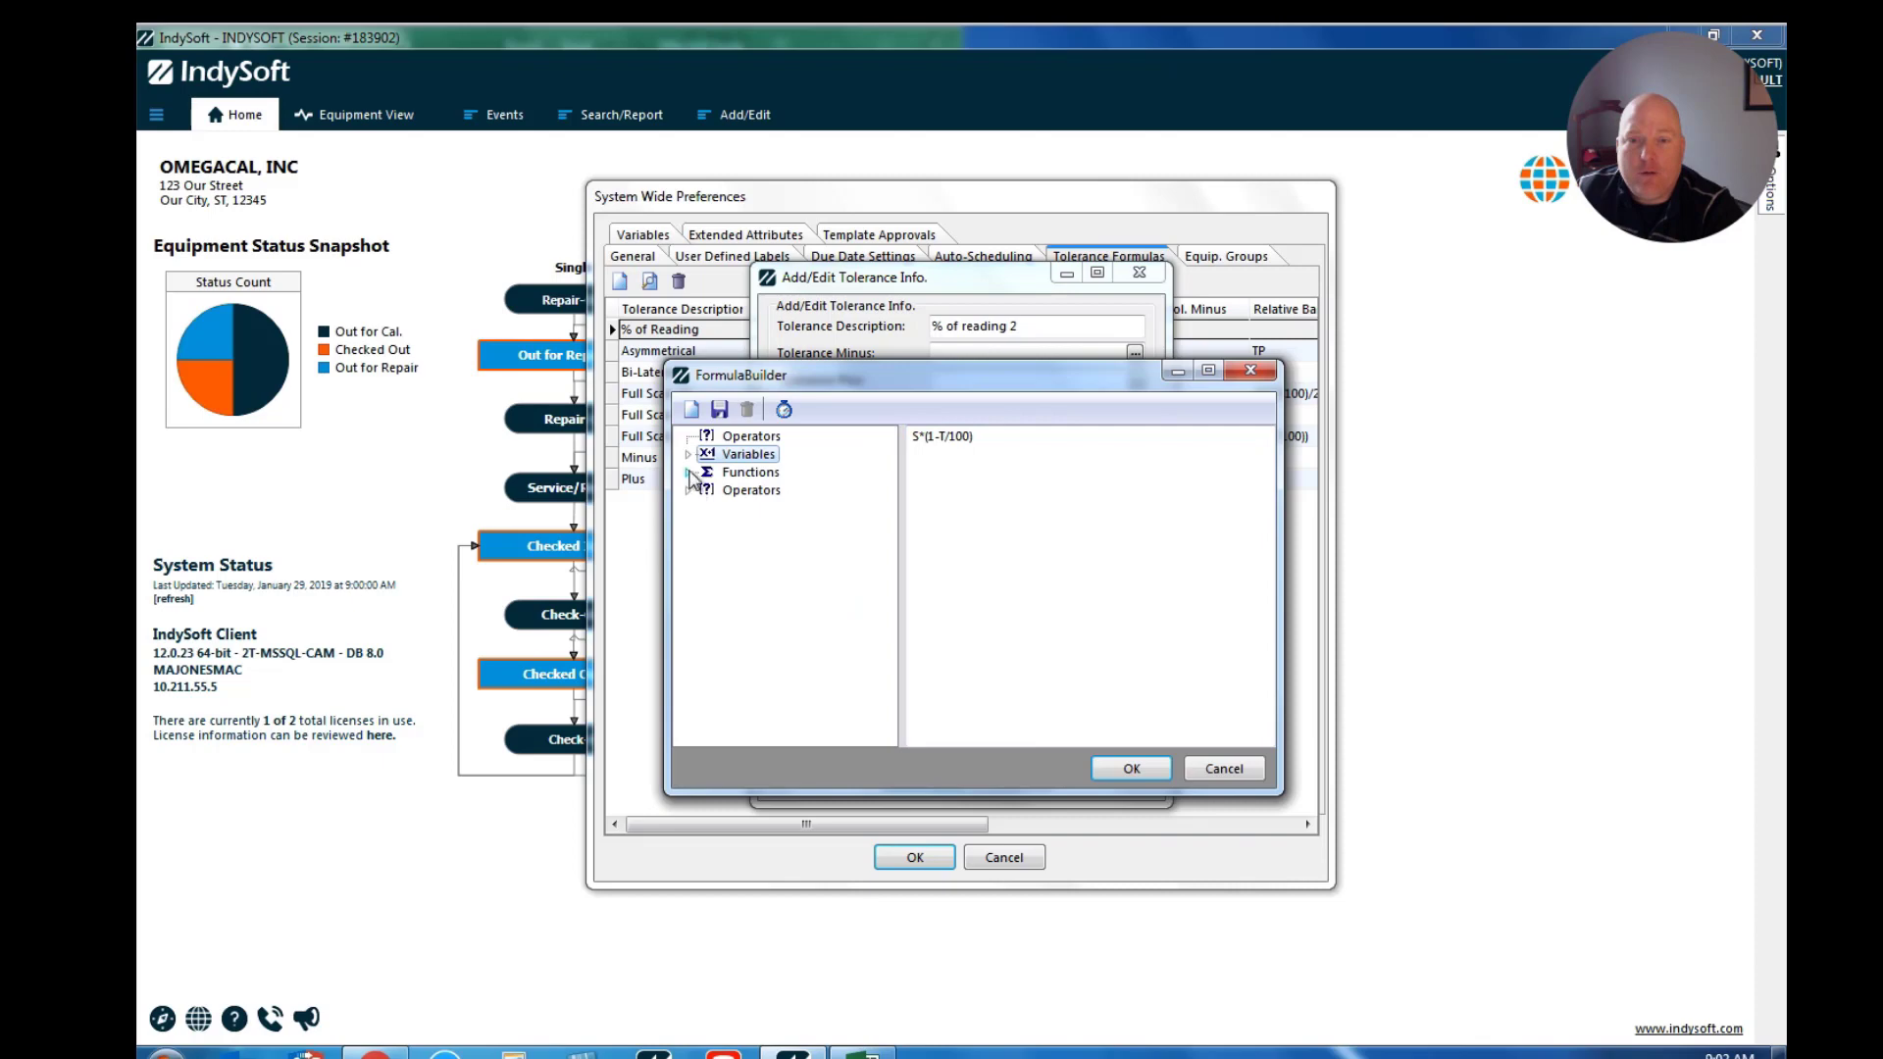
left_click(689, 471)
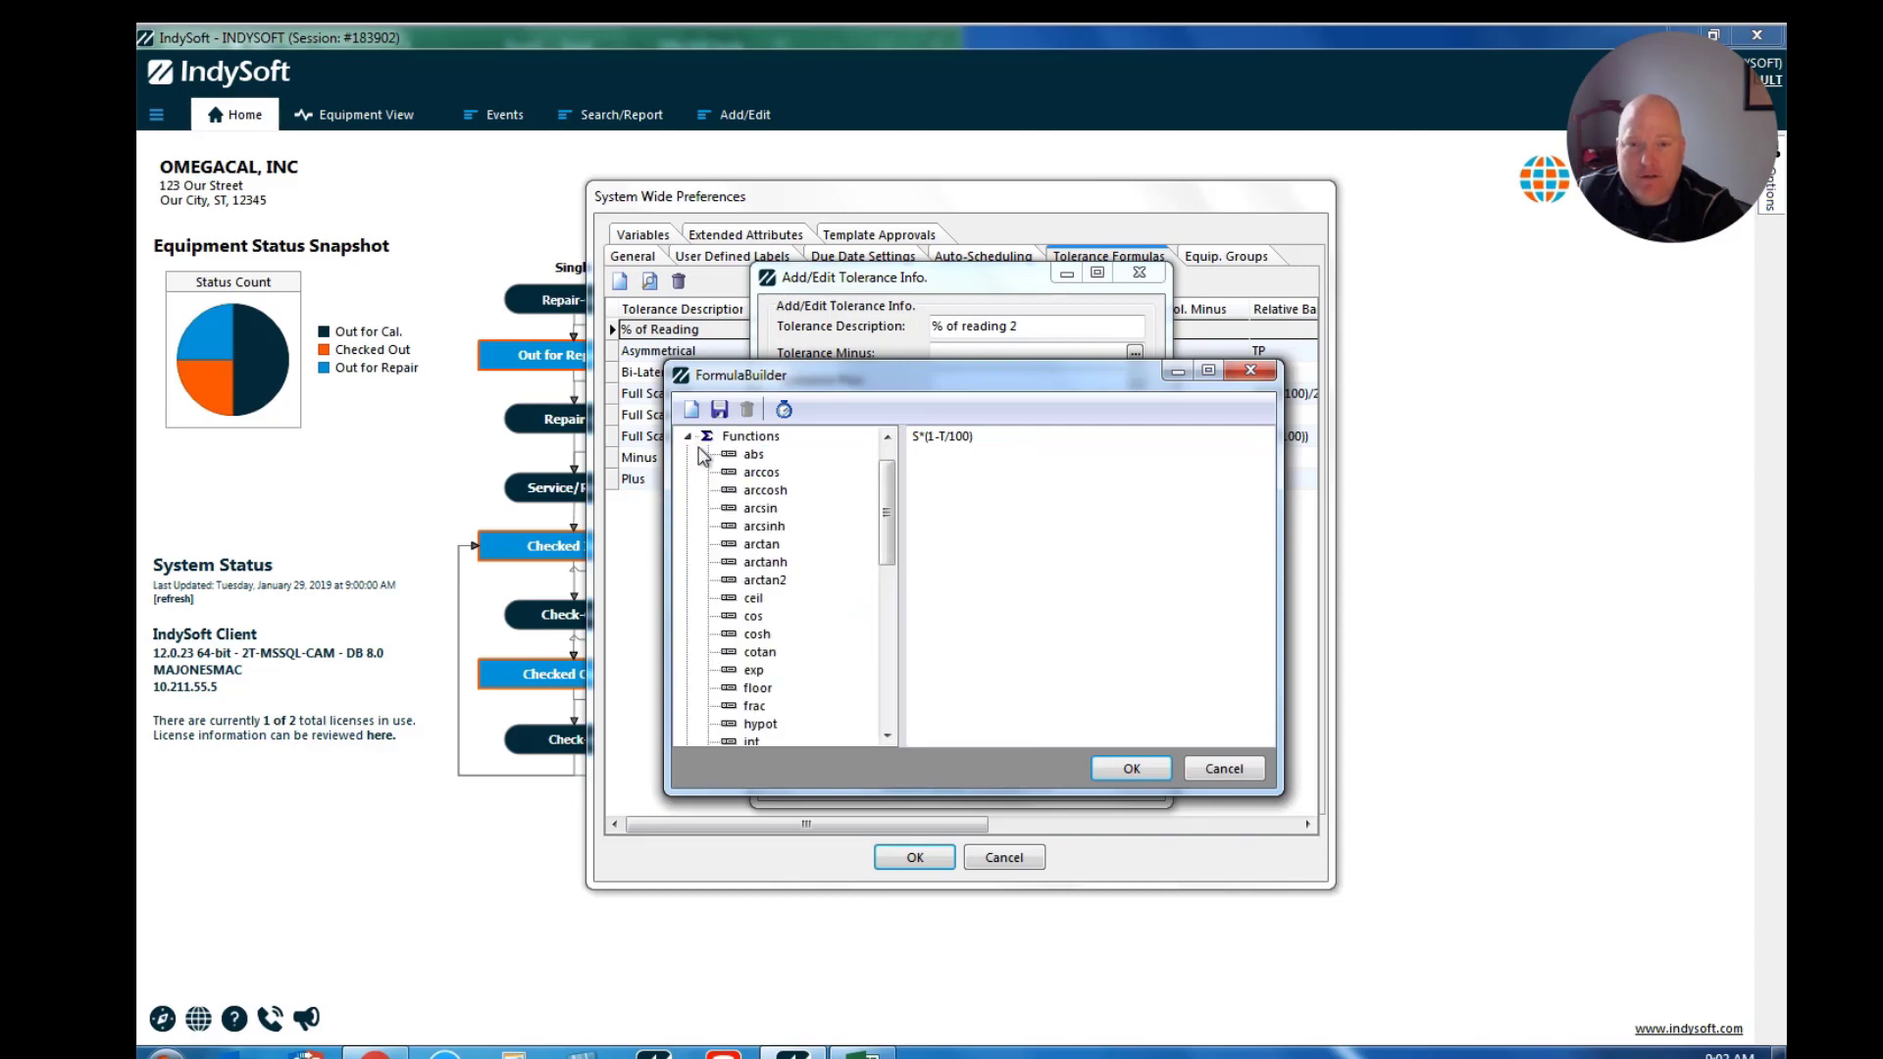
left_click(689, 435)
left_click(688, 489)
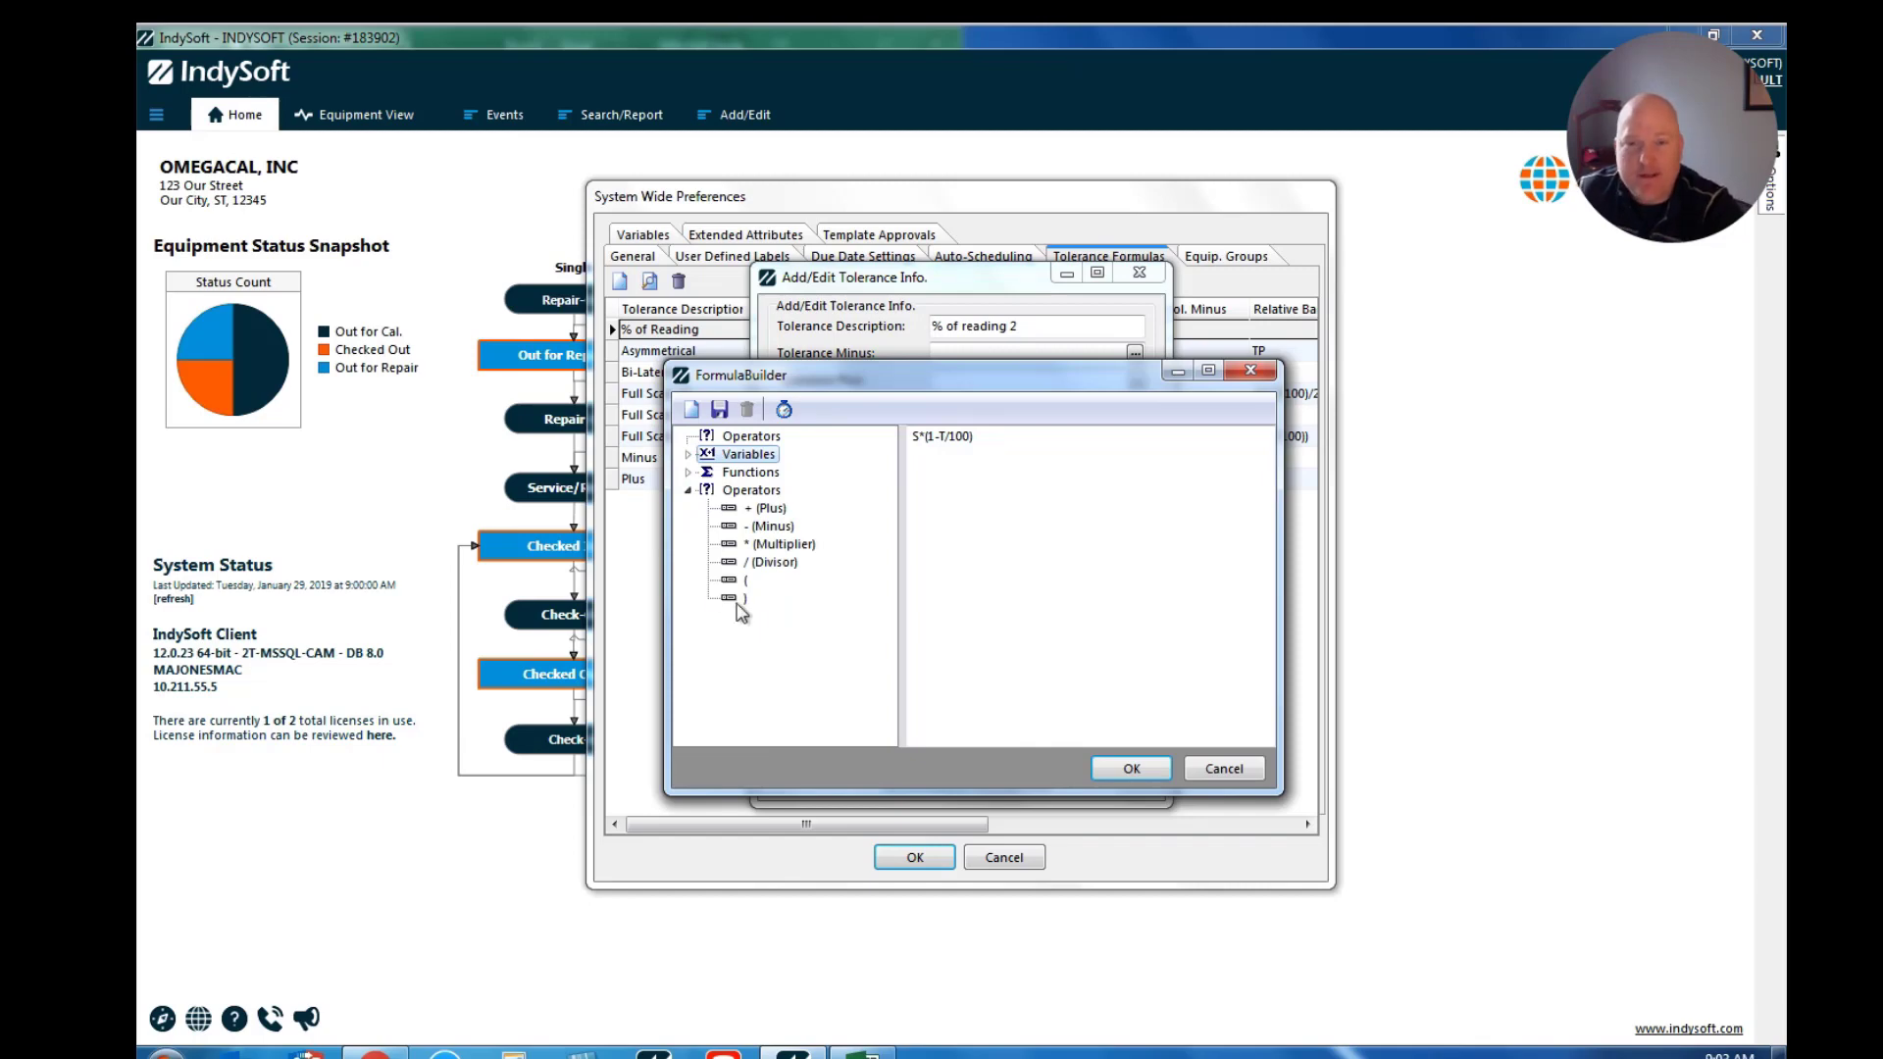
double_click(746, 598)
left_click(1017, 513)
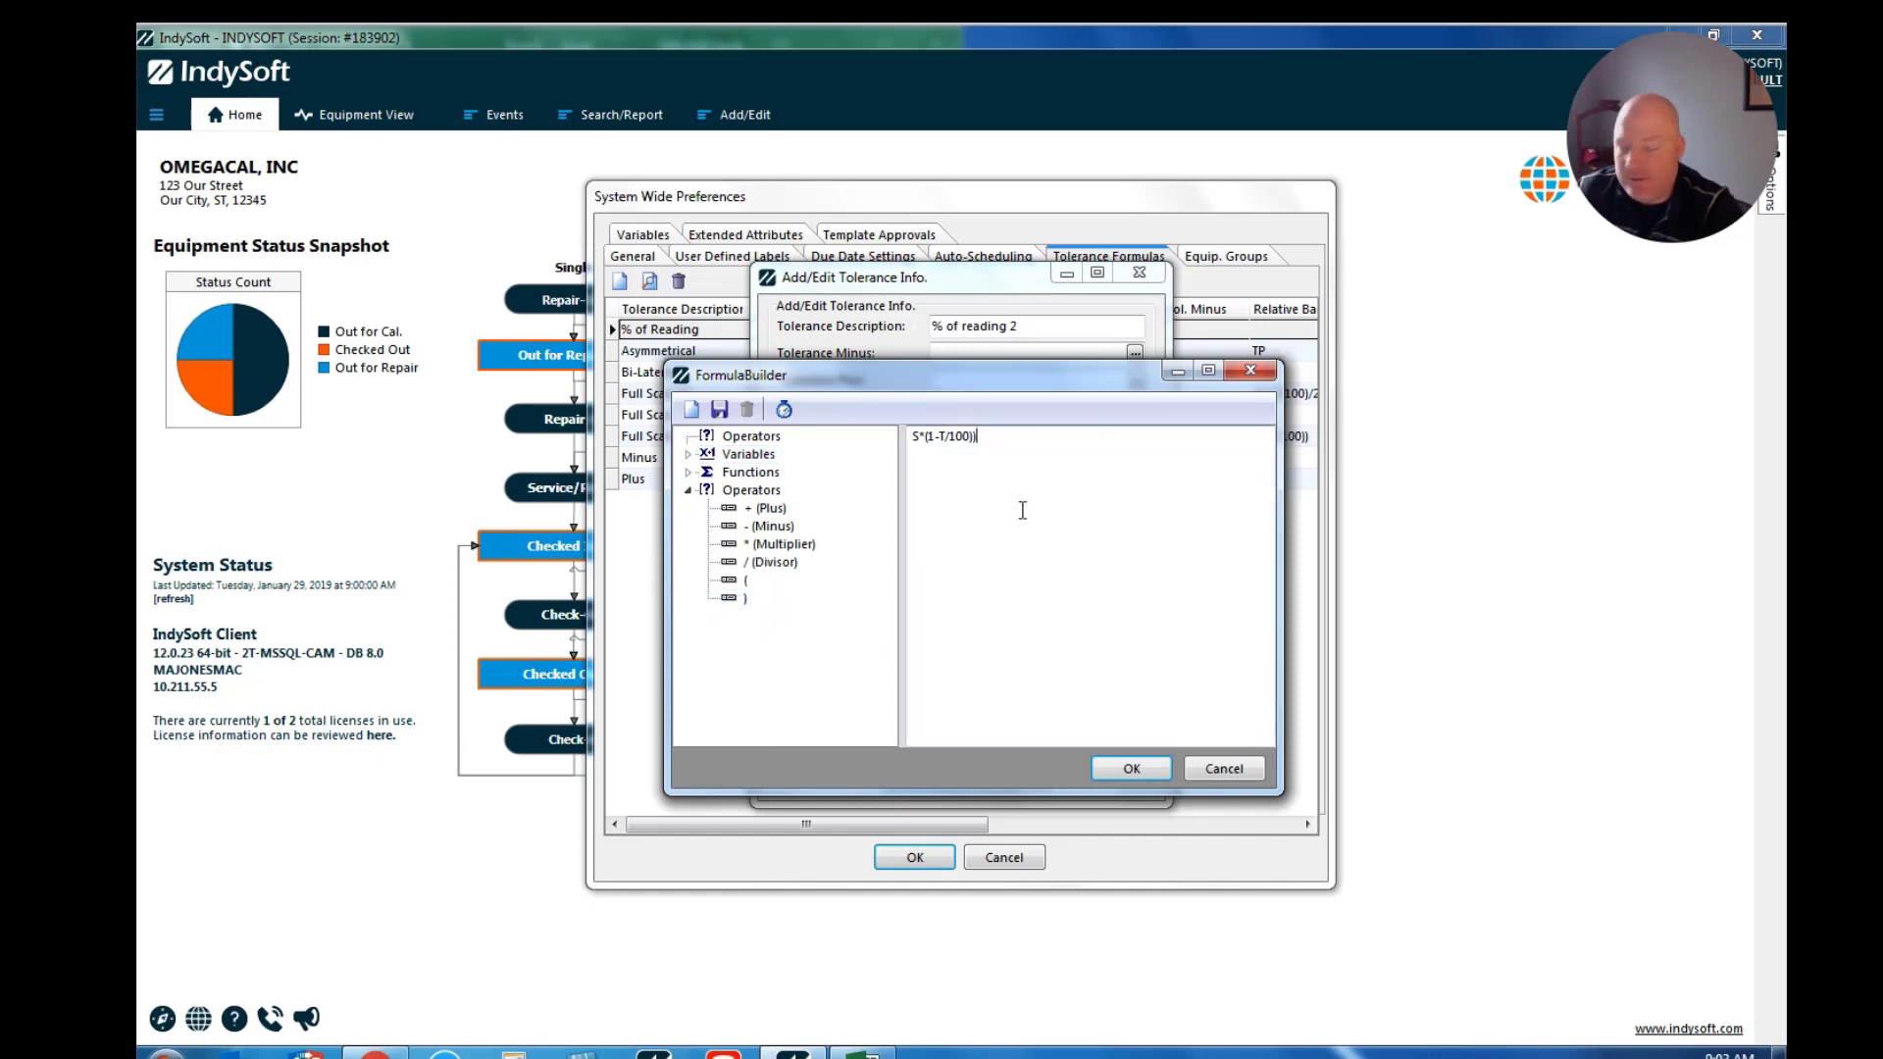
key("BackSpace")
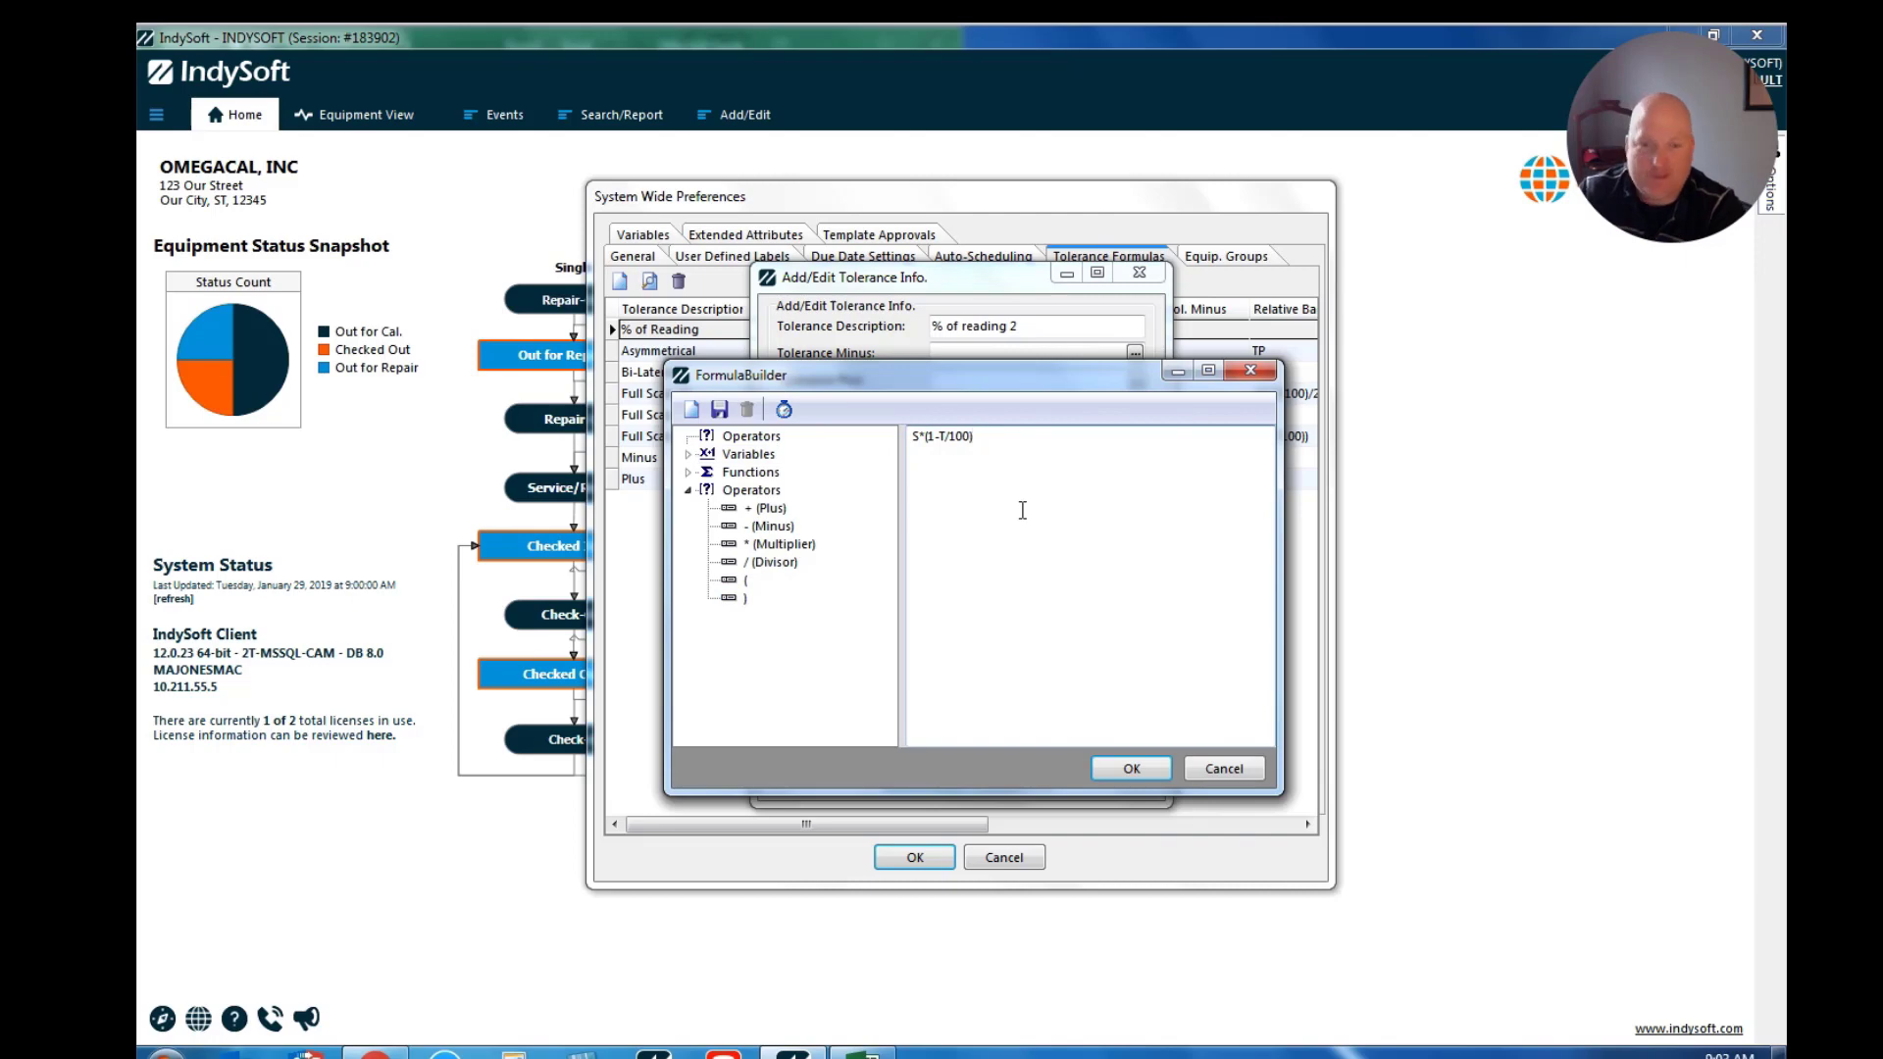
left_click(1131, 770)
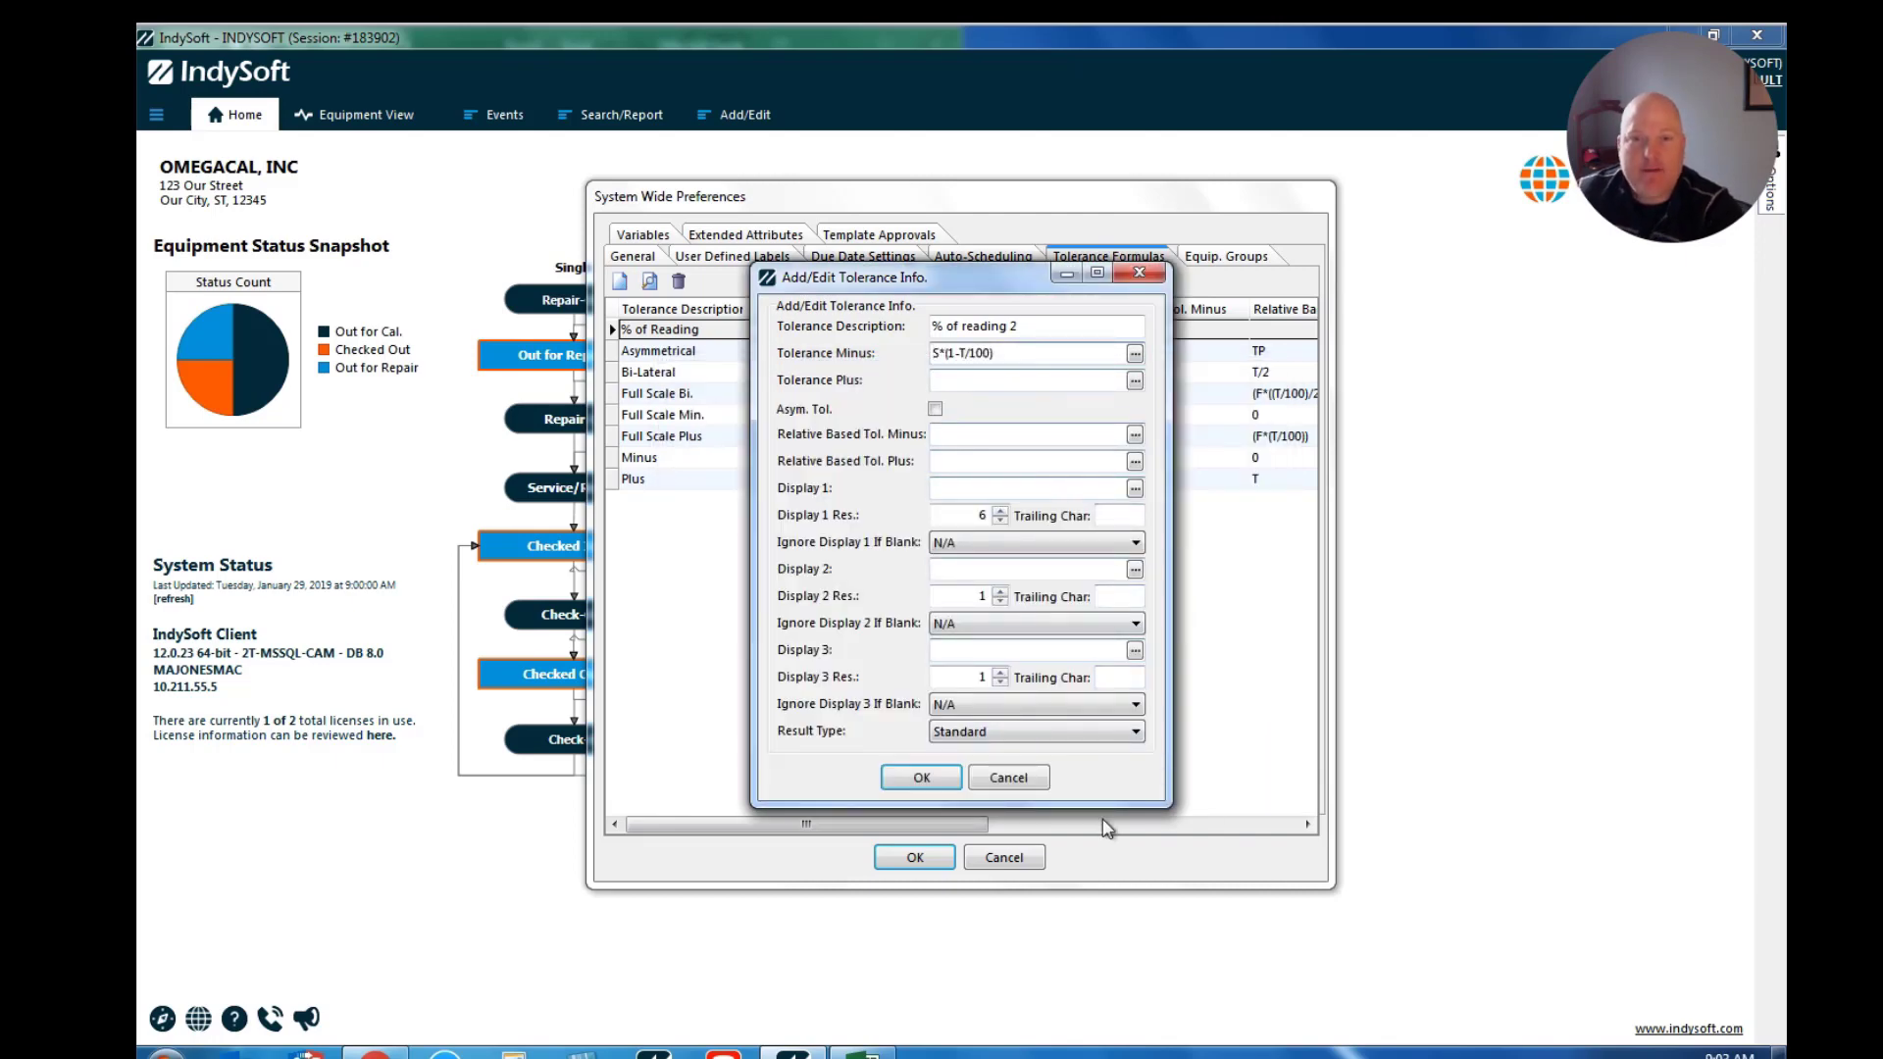
In FormulaBuilder for Tolerance Plus, enter S*(1+T/100)) using the variables list.
left_click(1135, 380)
left_click_drag(879, 336, 881, 442)
double_click(696, 519)
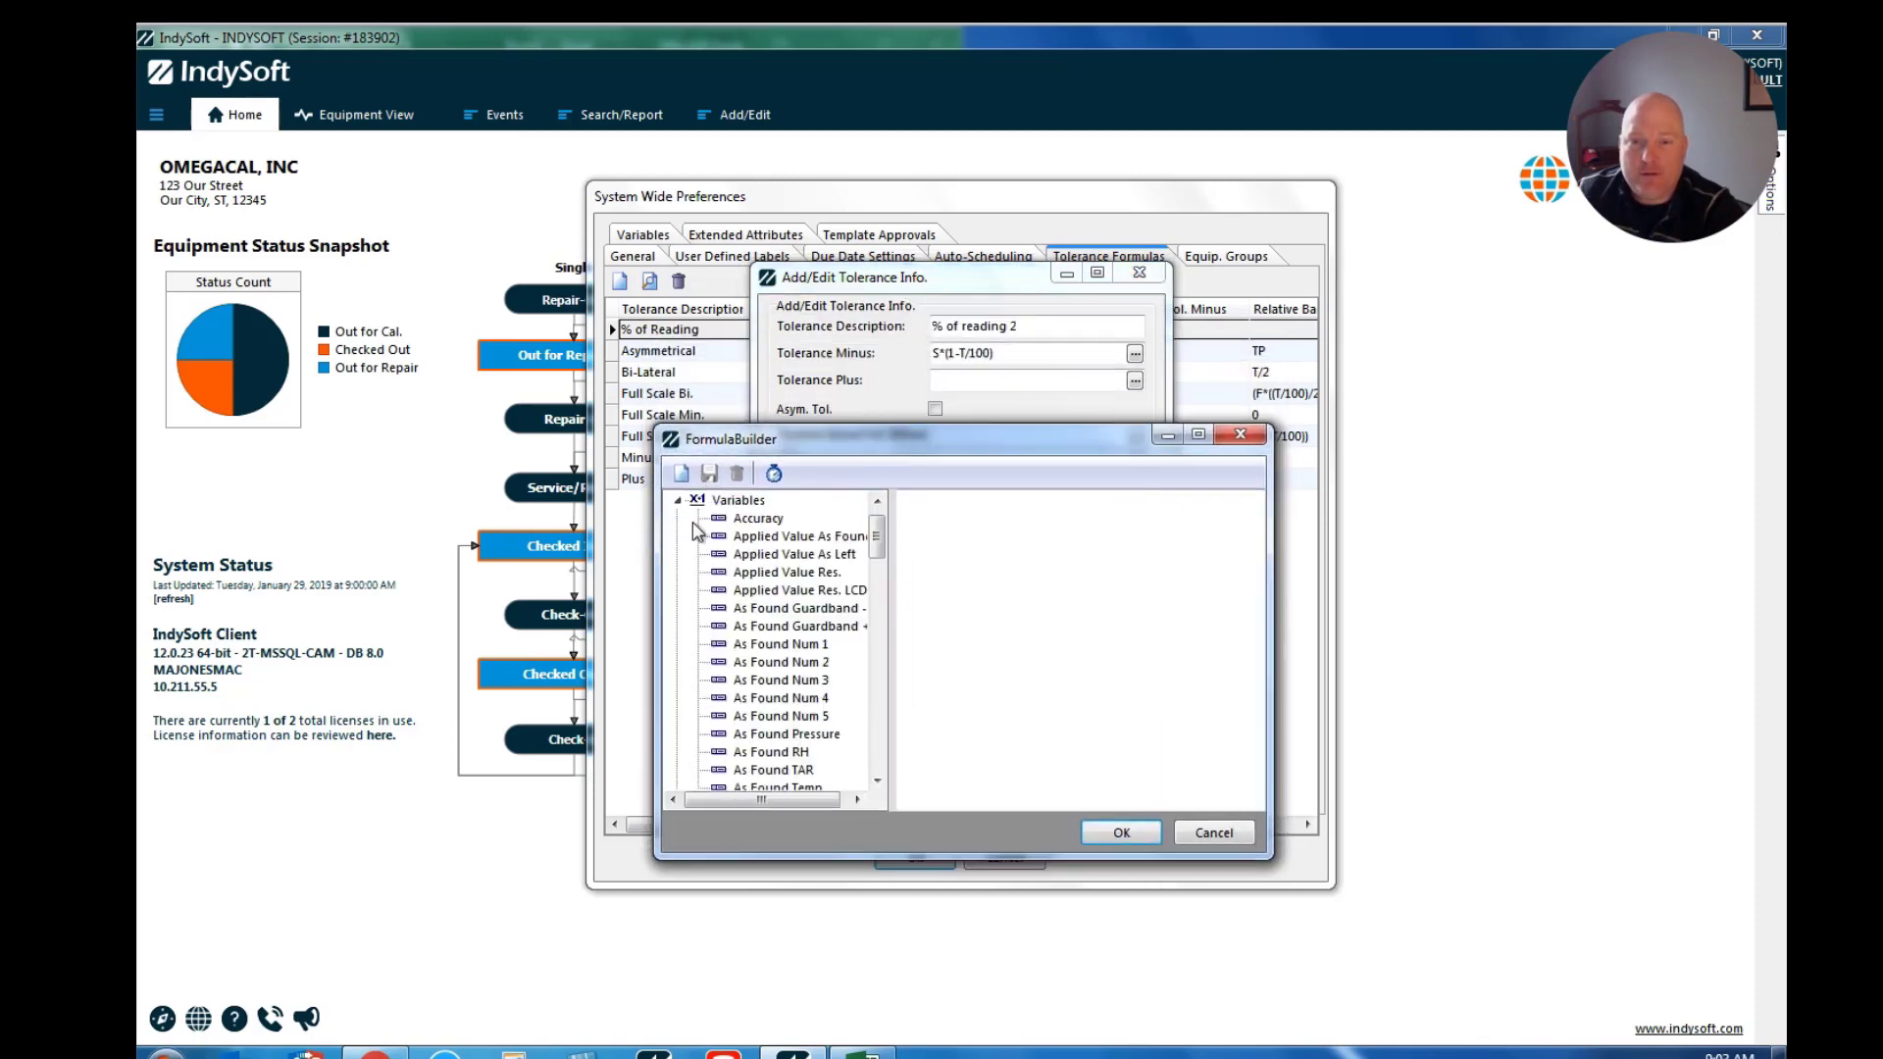
left_click(879, 628)
left_click_drag(878, 628, 877, 694)
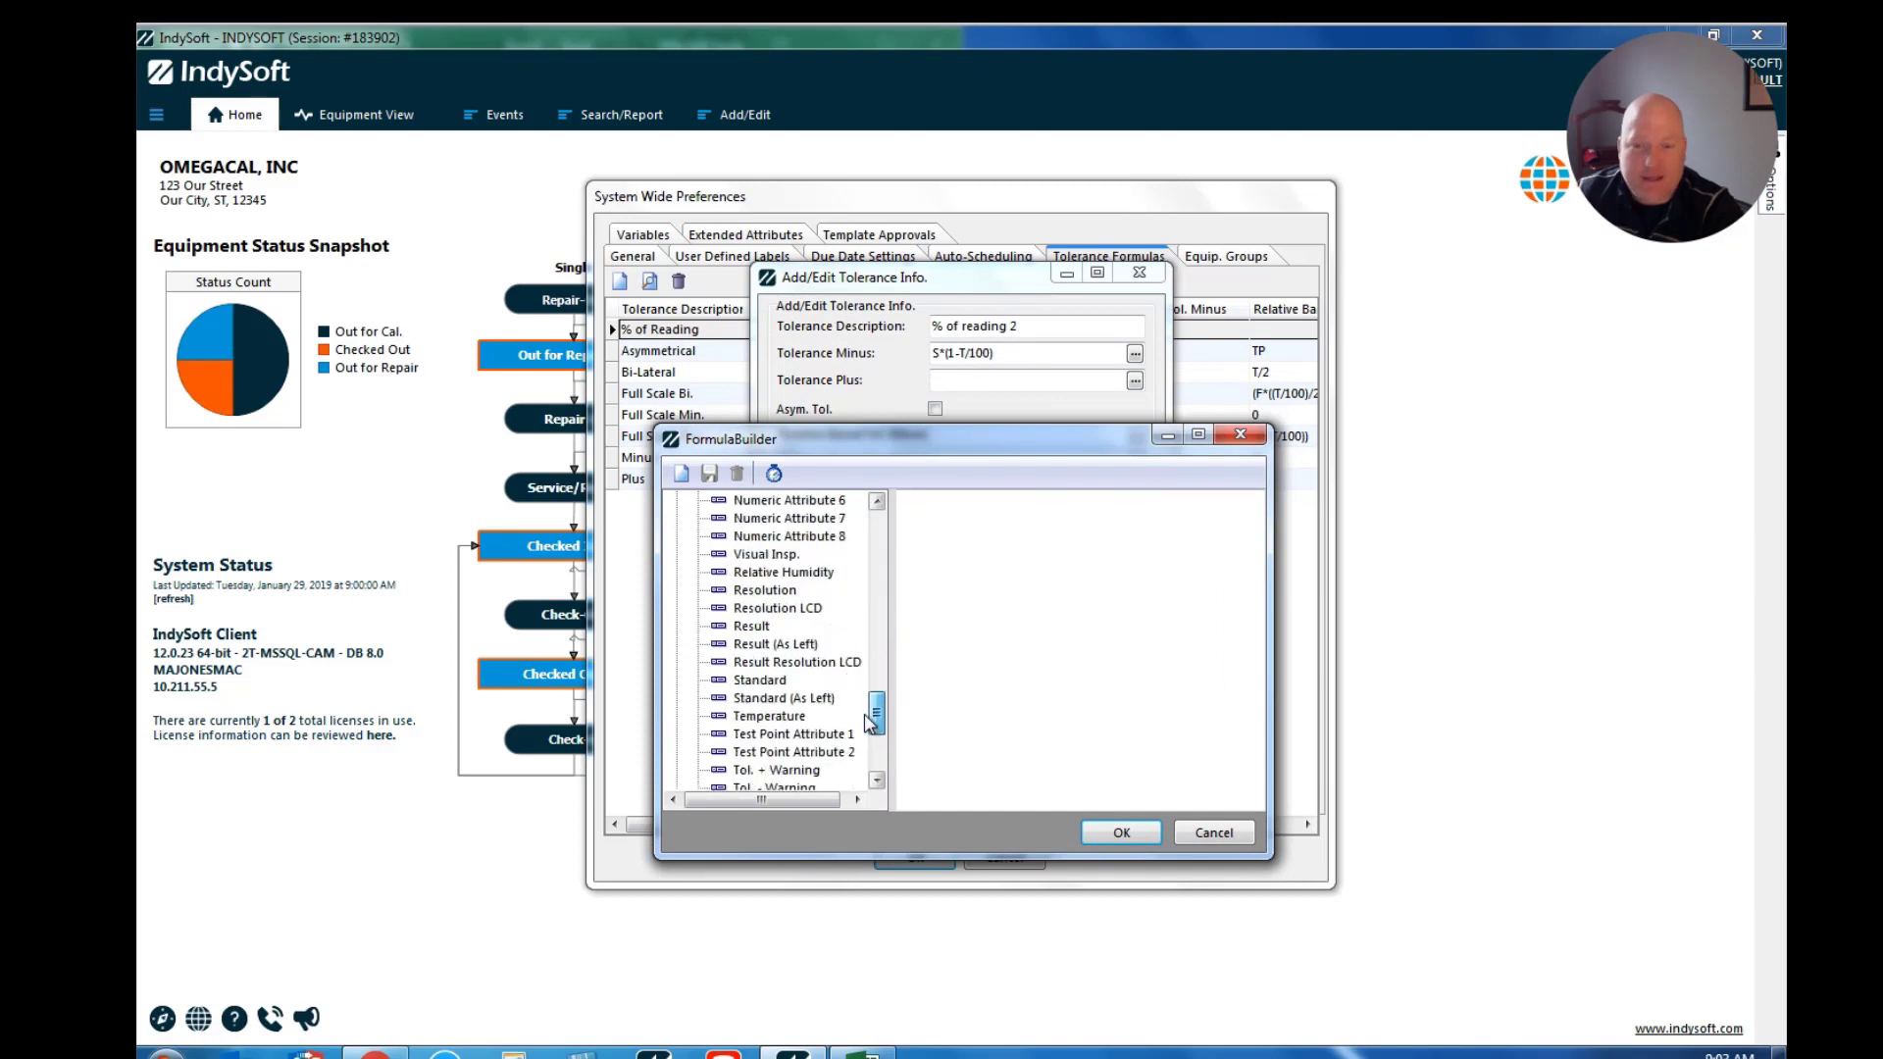
left_click(935, 508)
type("S")
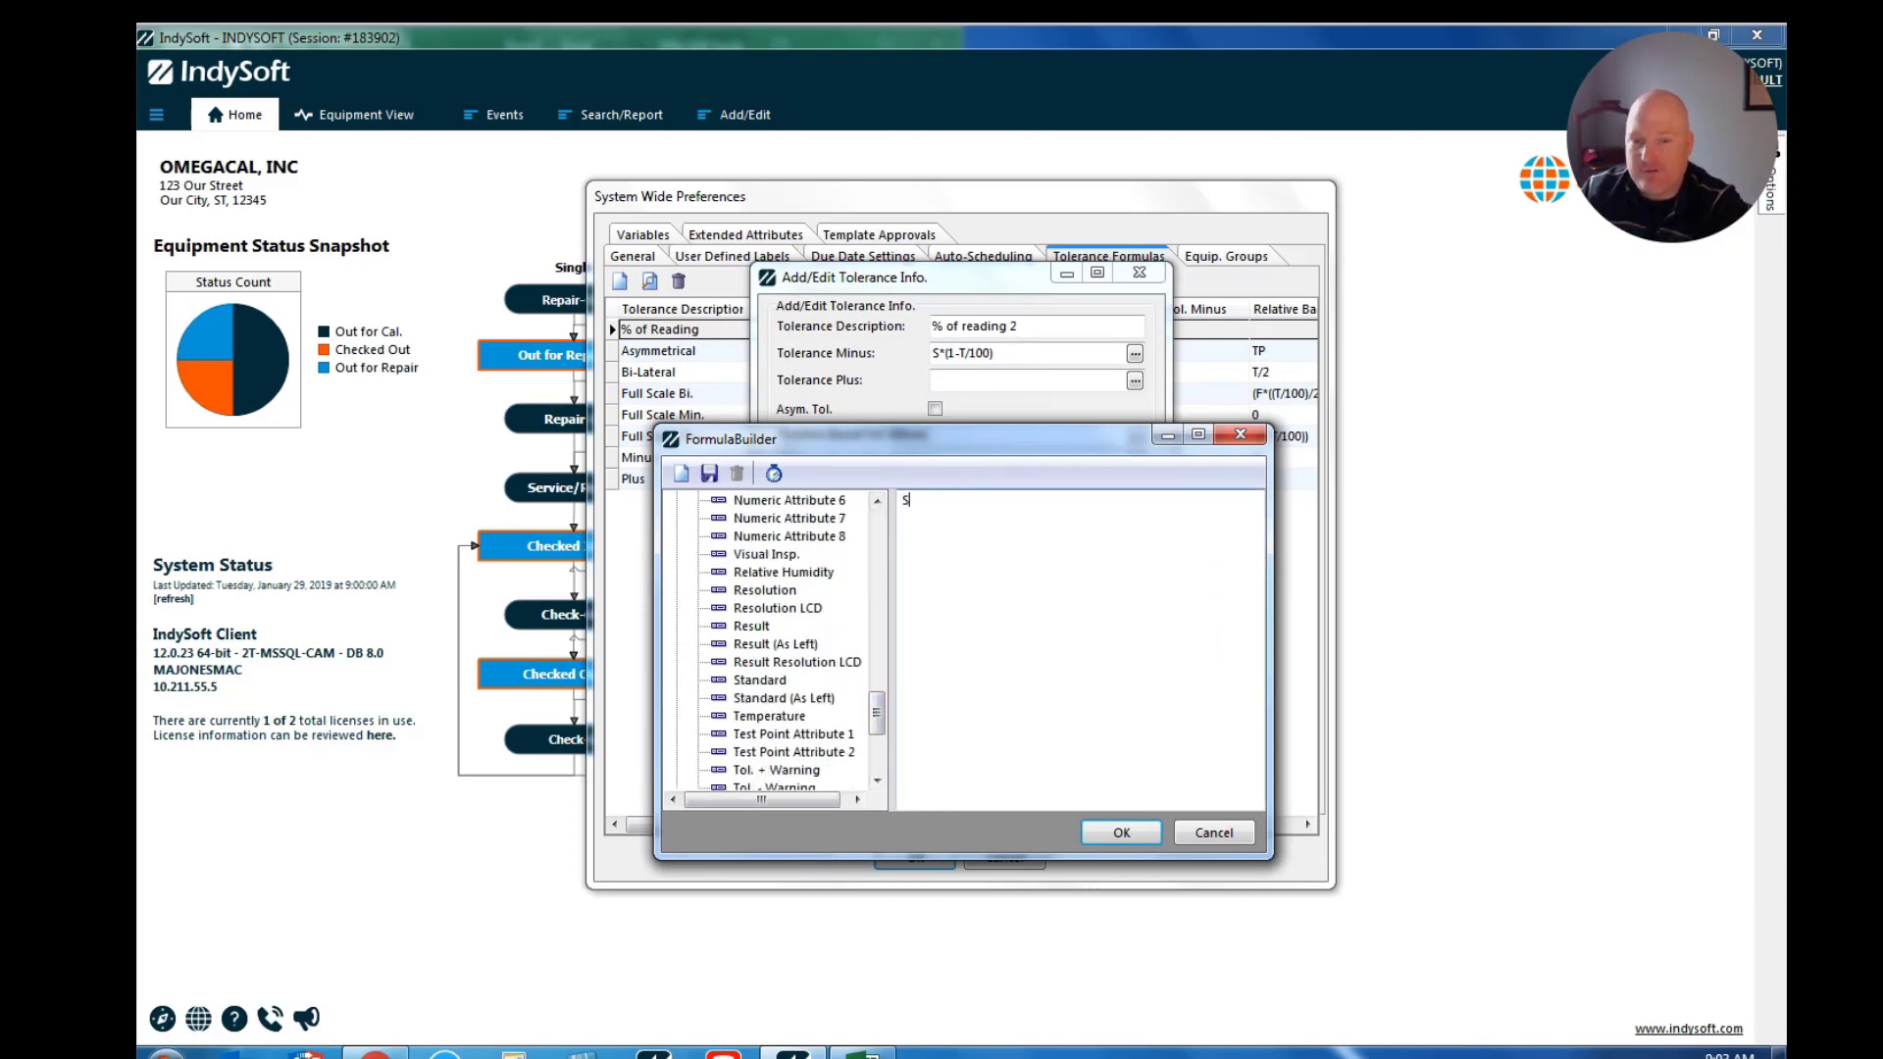
type("*(")
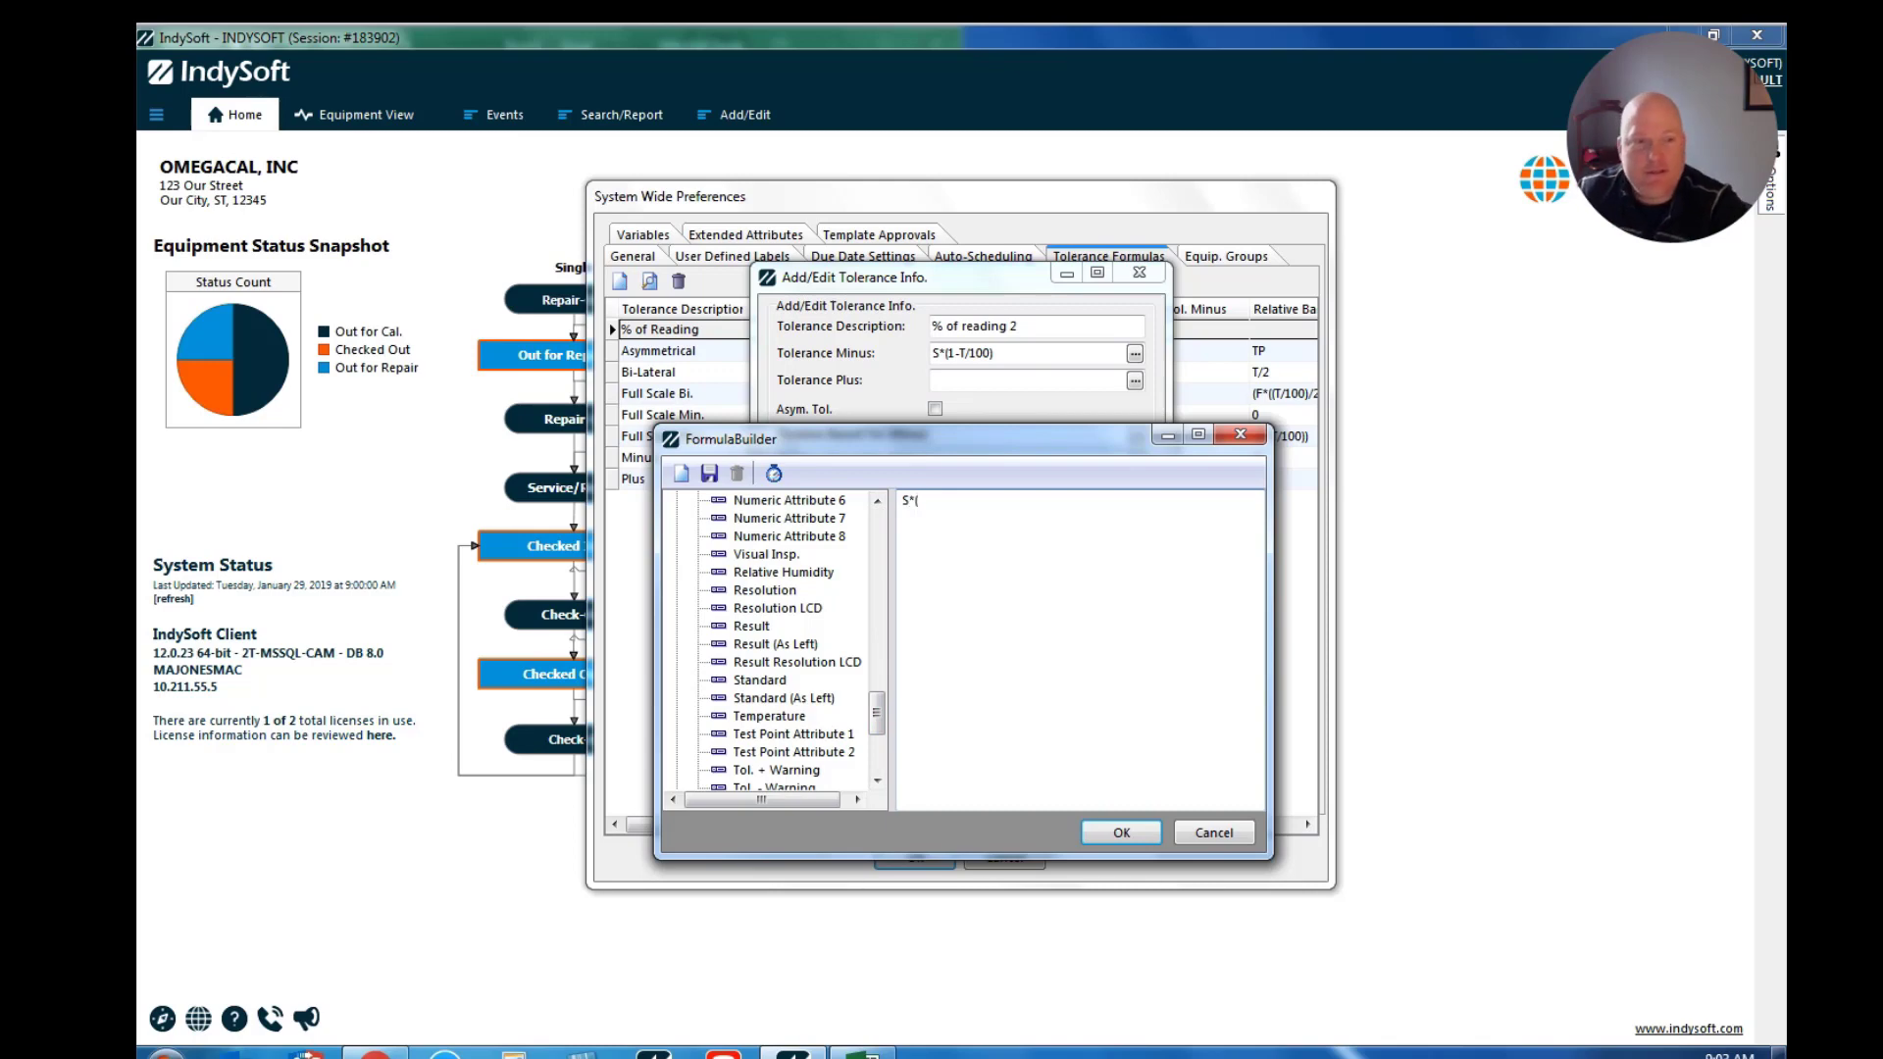
type("1+")
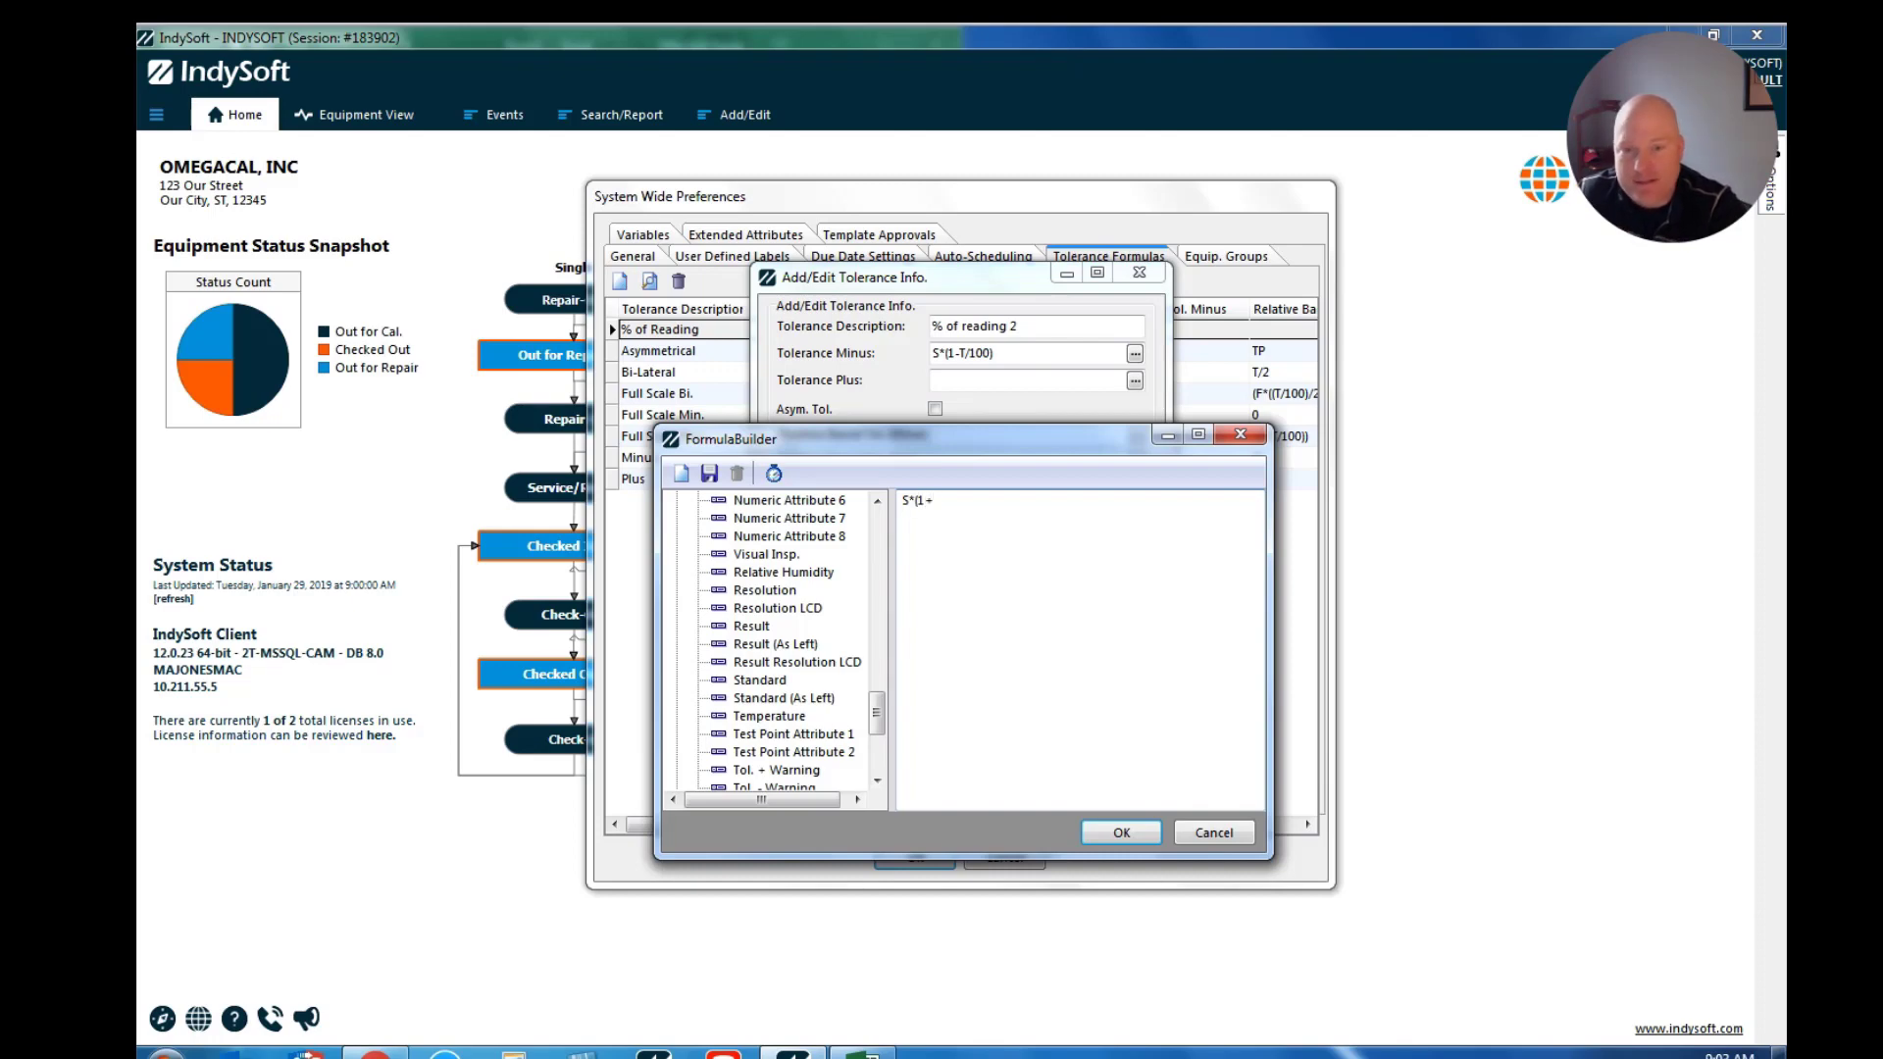
left_click(876, 730)
left_click_drag(880, 735, 876, 638)
type("T")
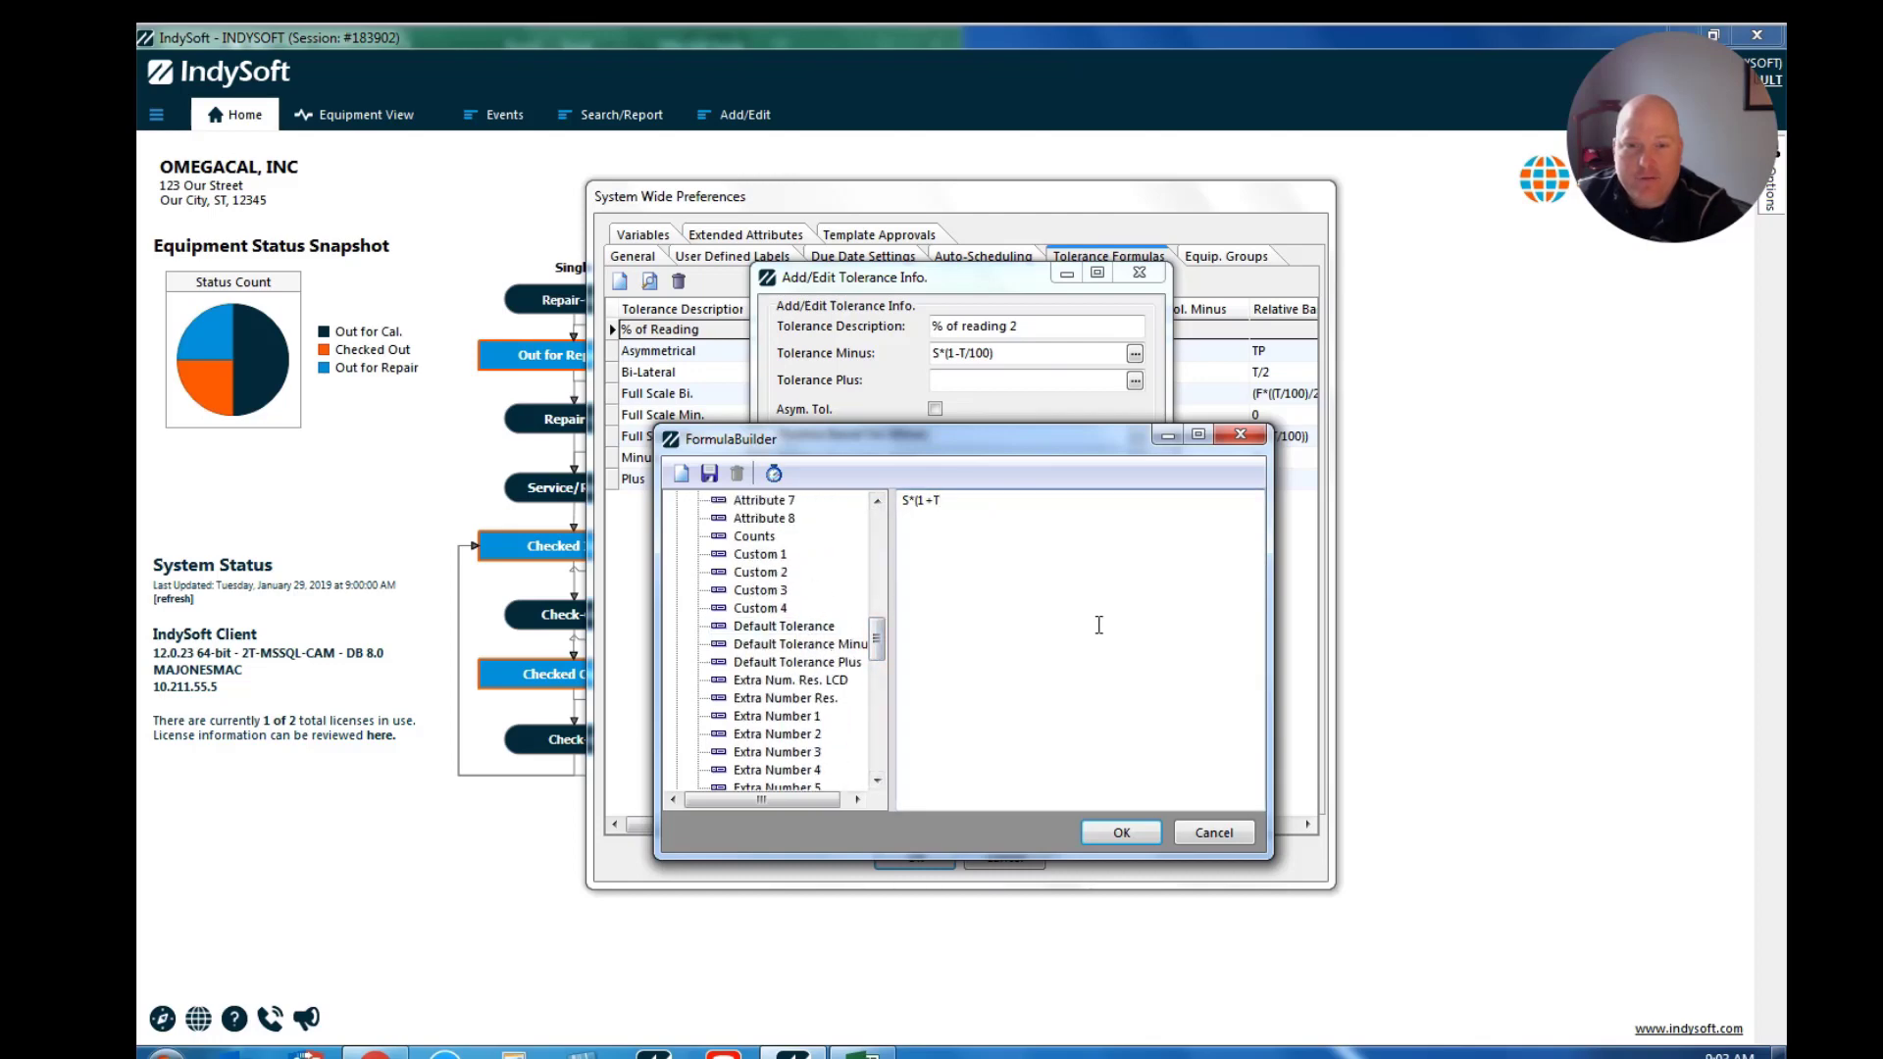
type("/100)")
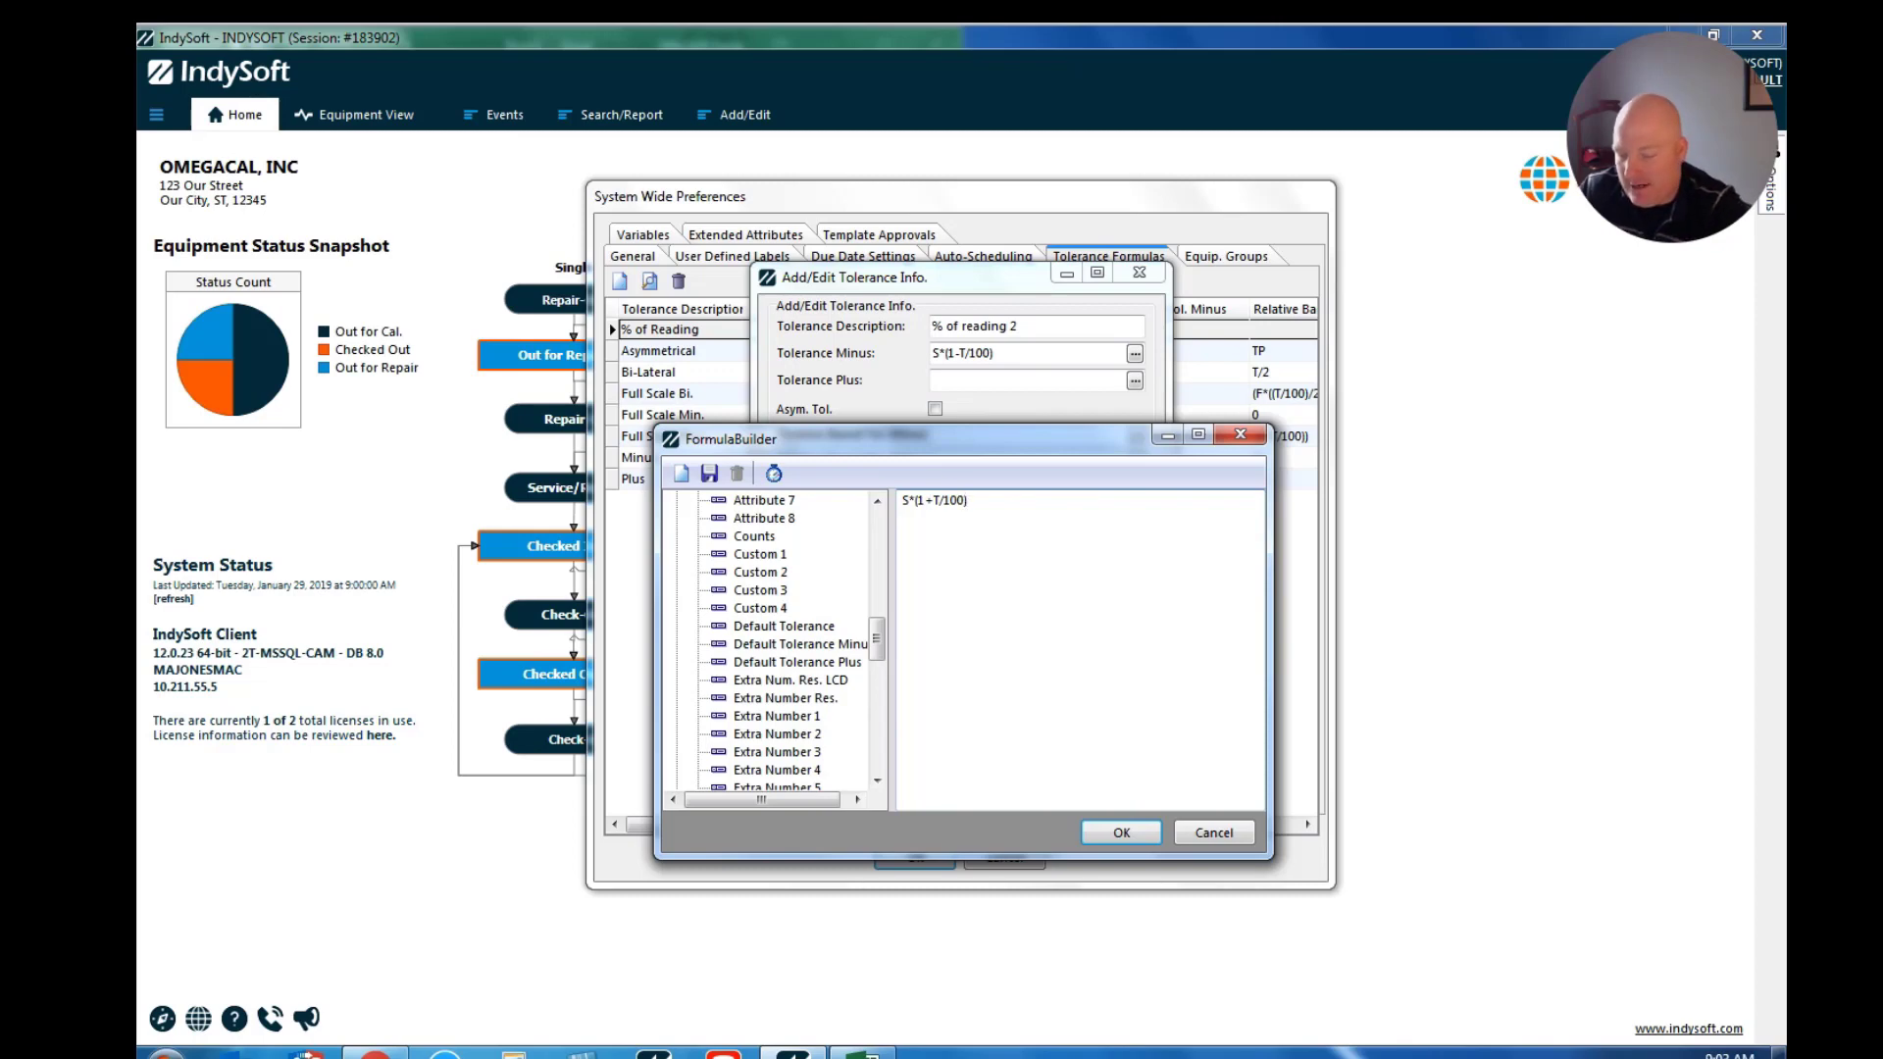
type(")")
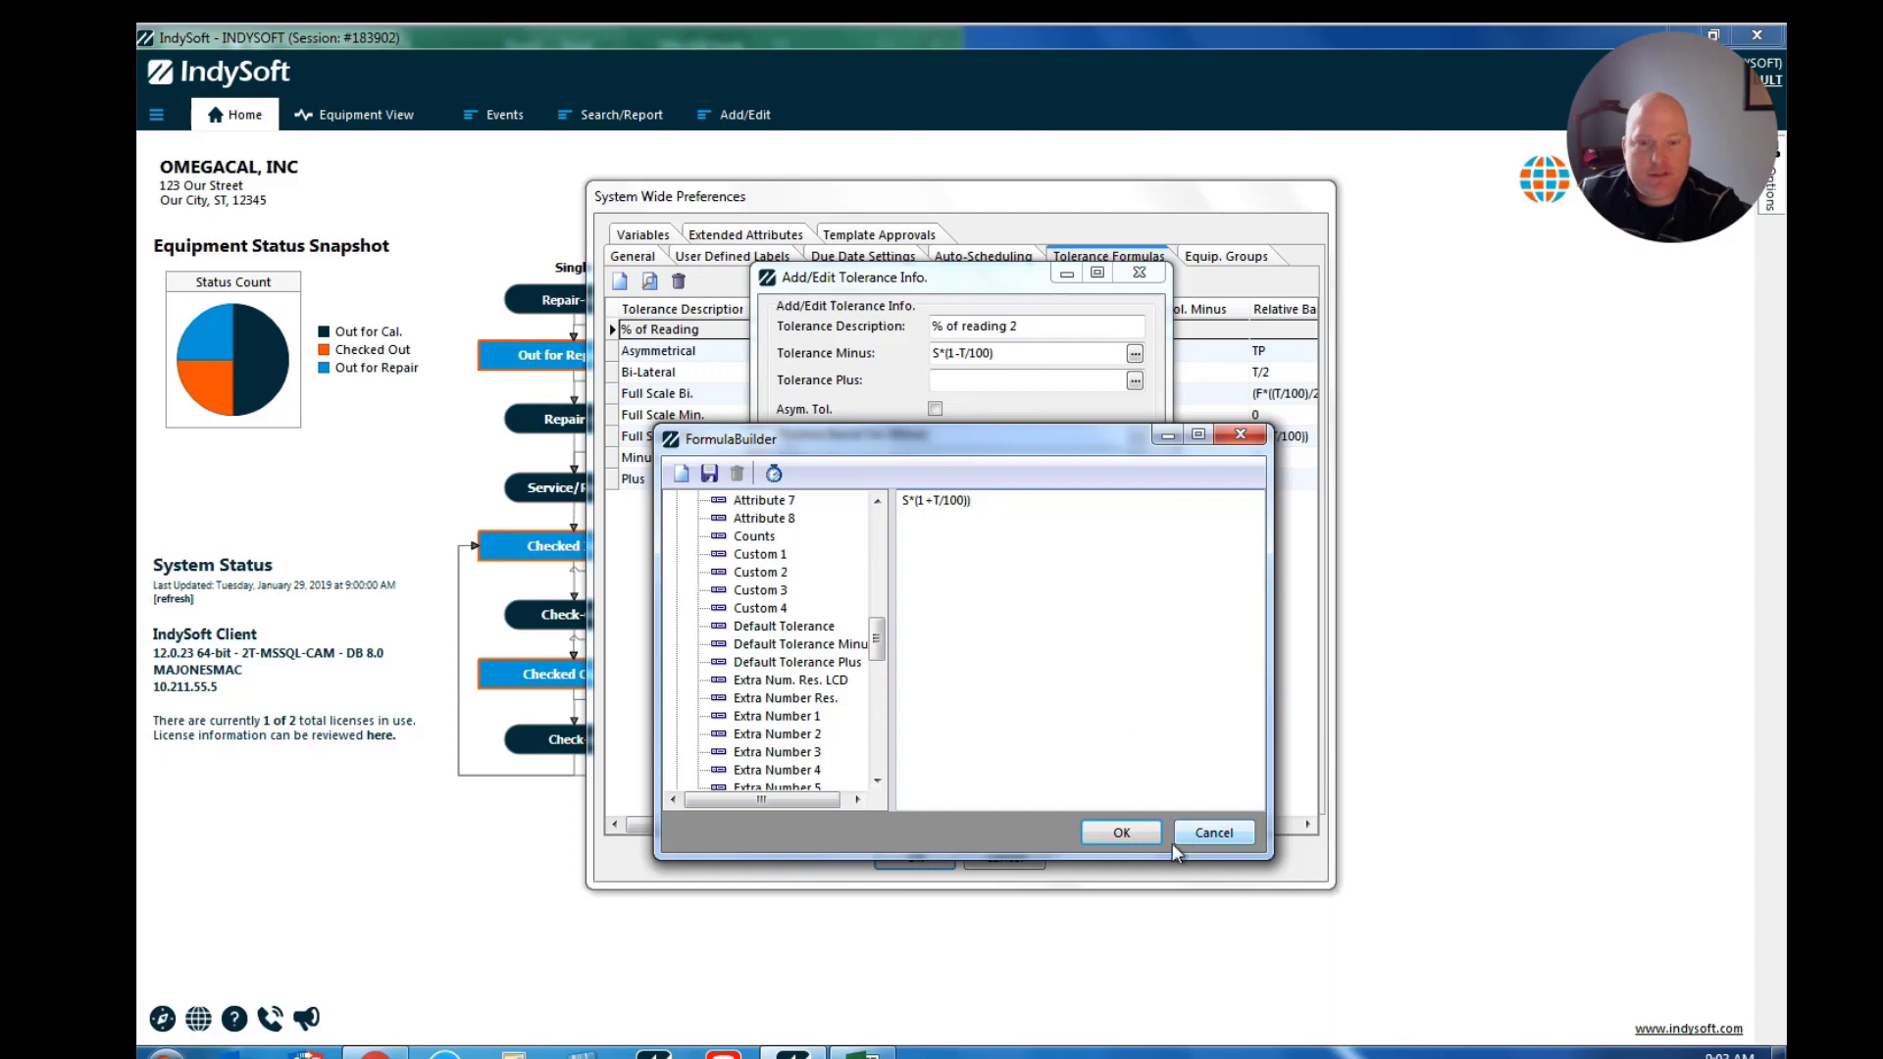
Clear the bracket warnings, delete the extra ')' and accept S*(1+T/100).
left_click(1121, 833)
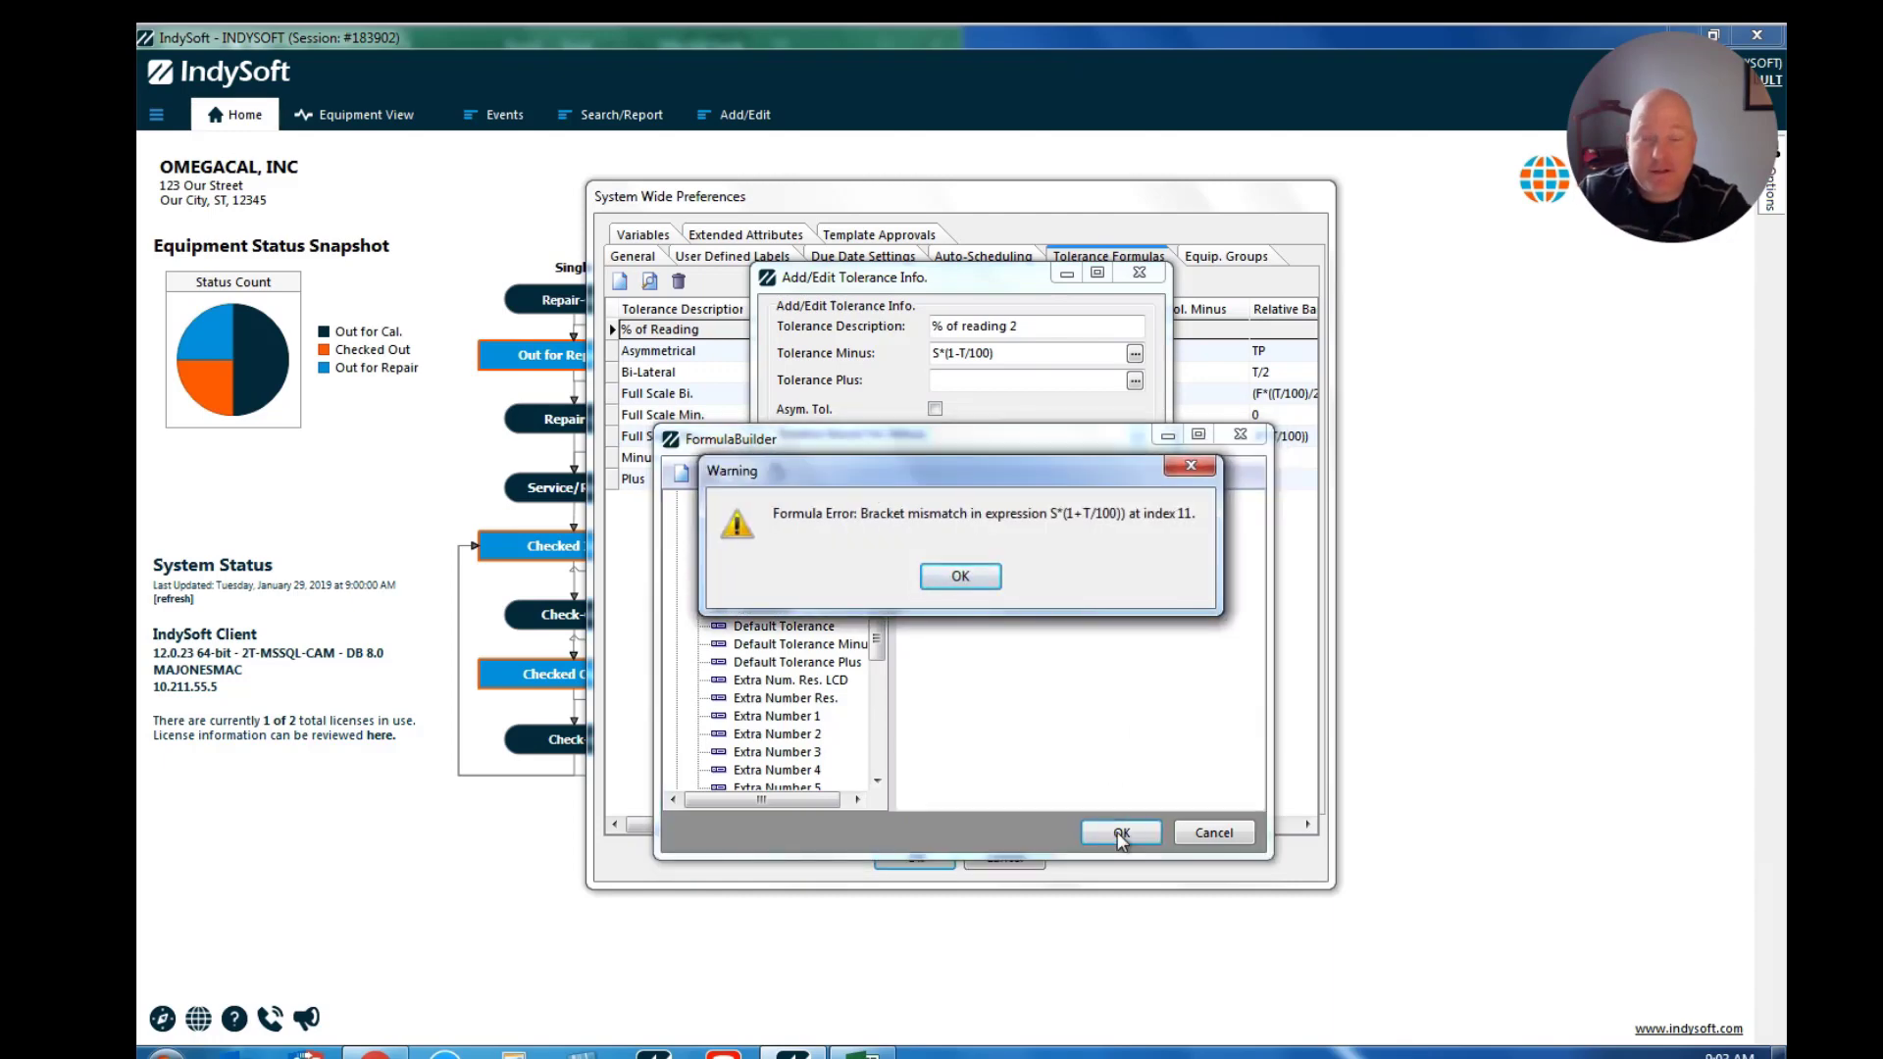
left_click(960, 577)
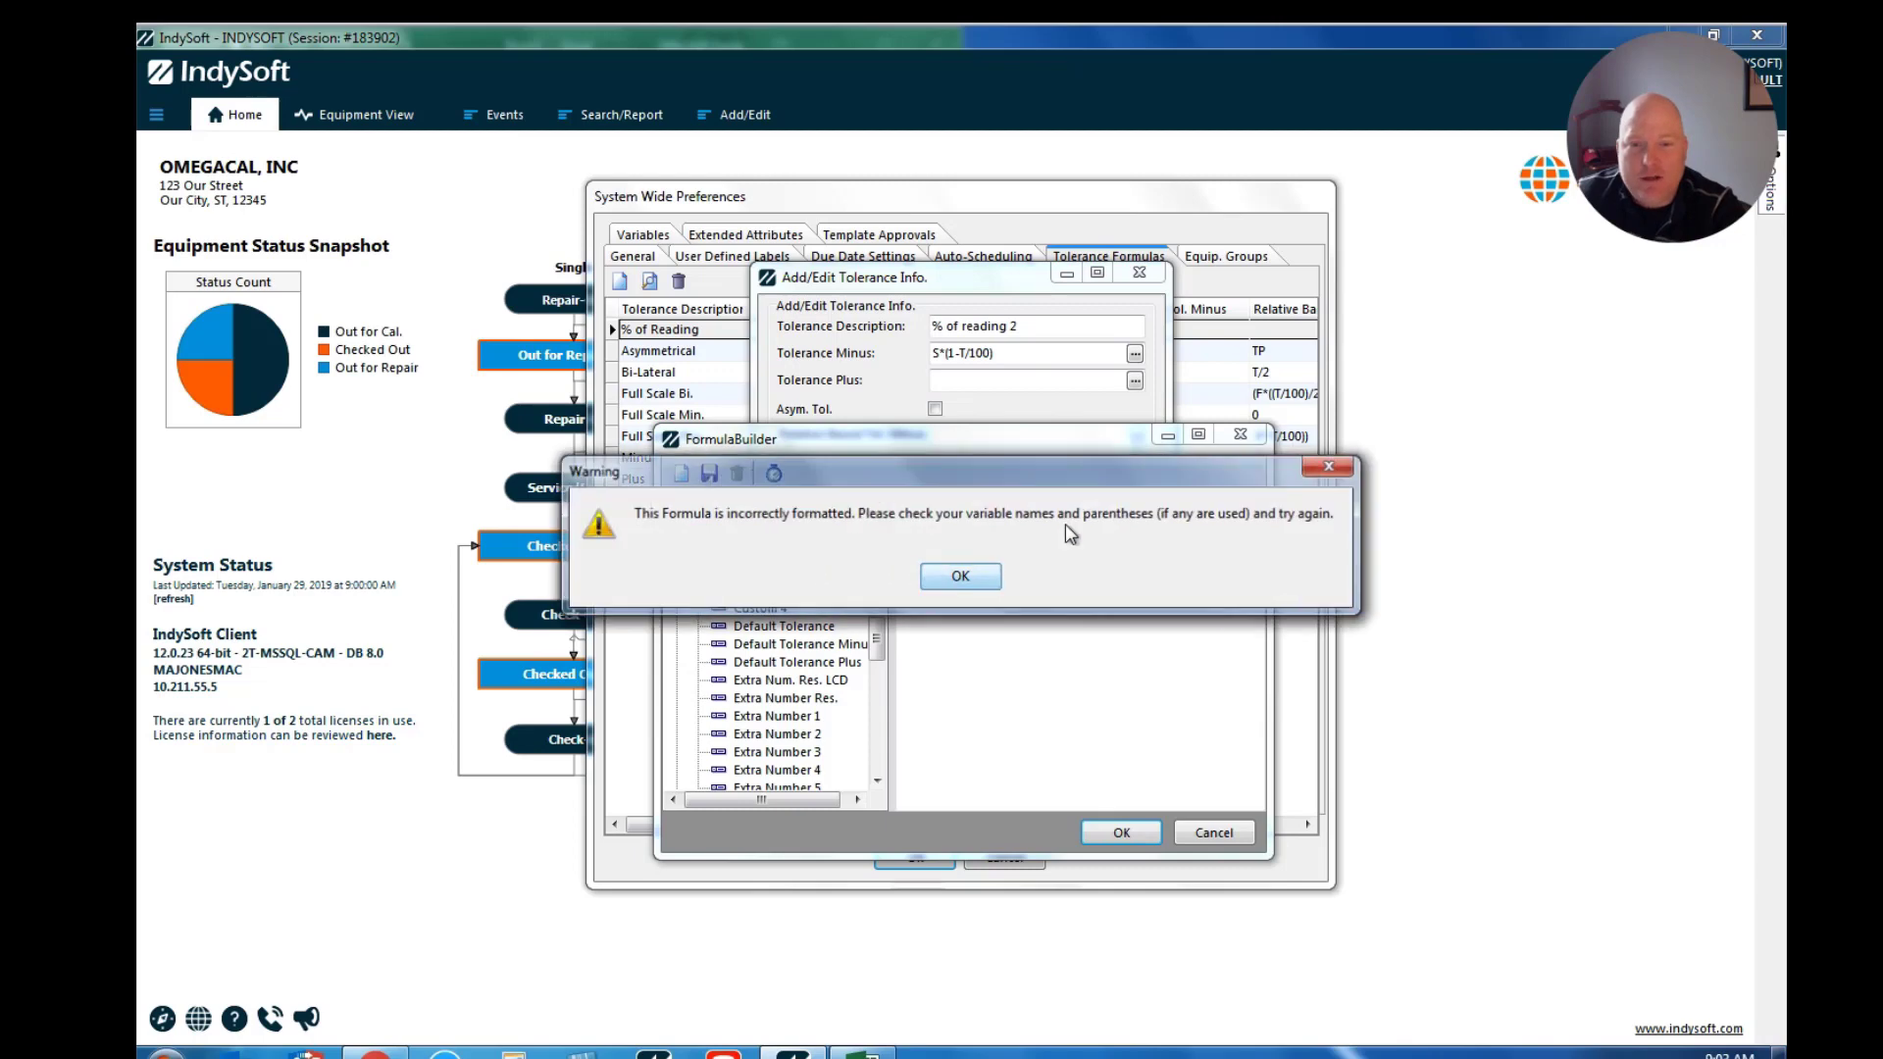
left_click(964, 576)
key("BackSpace")
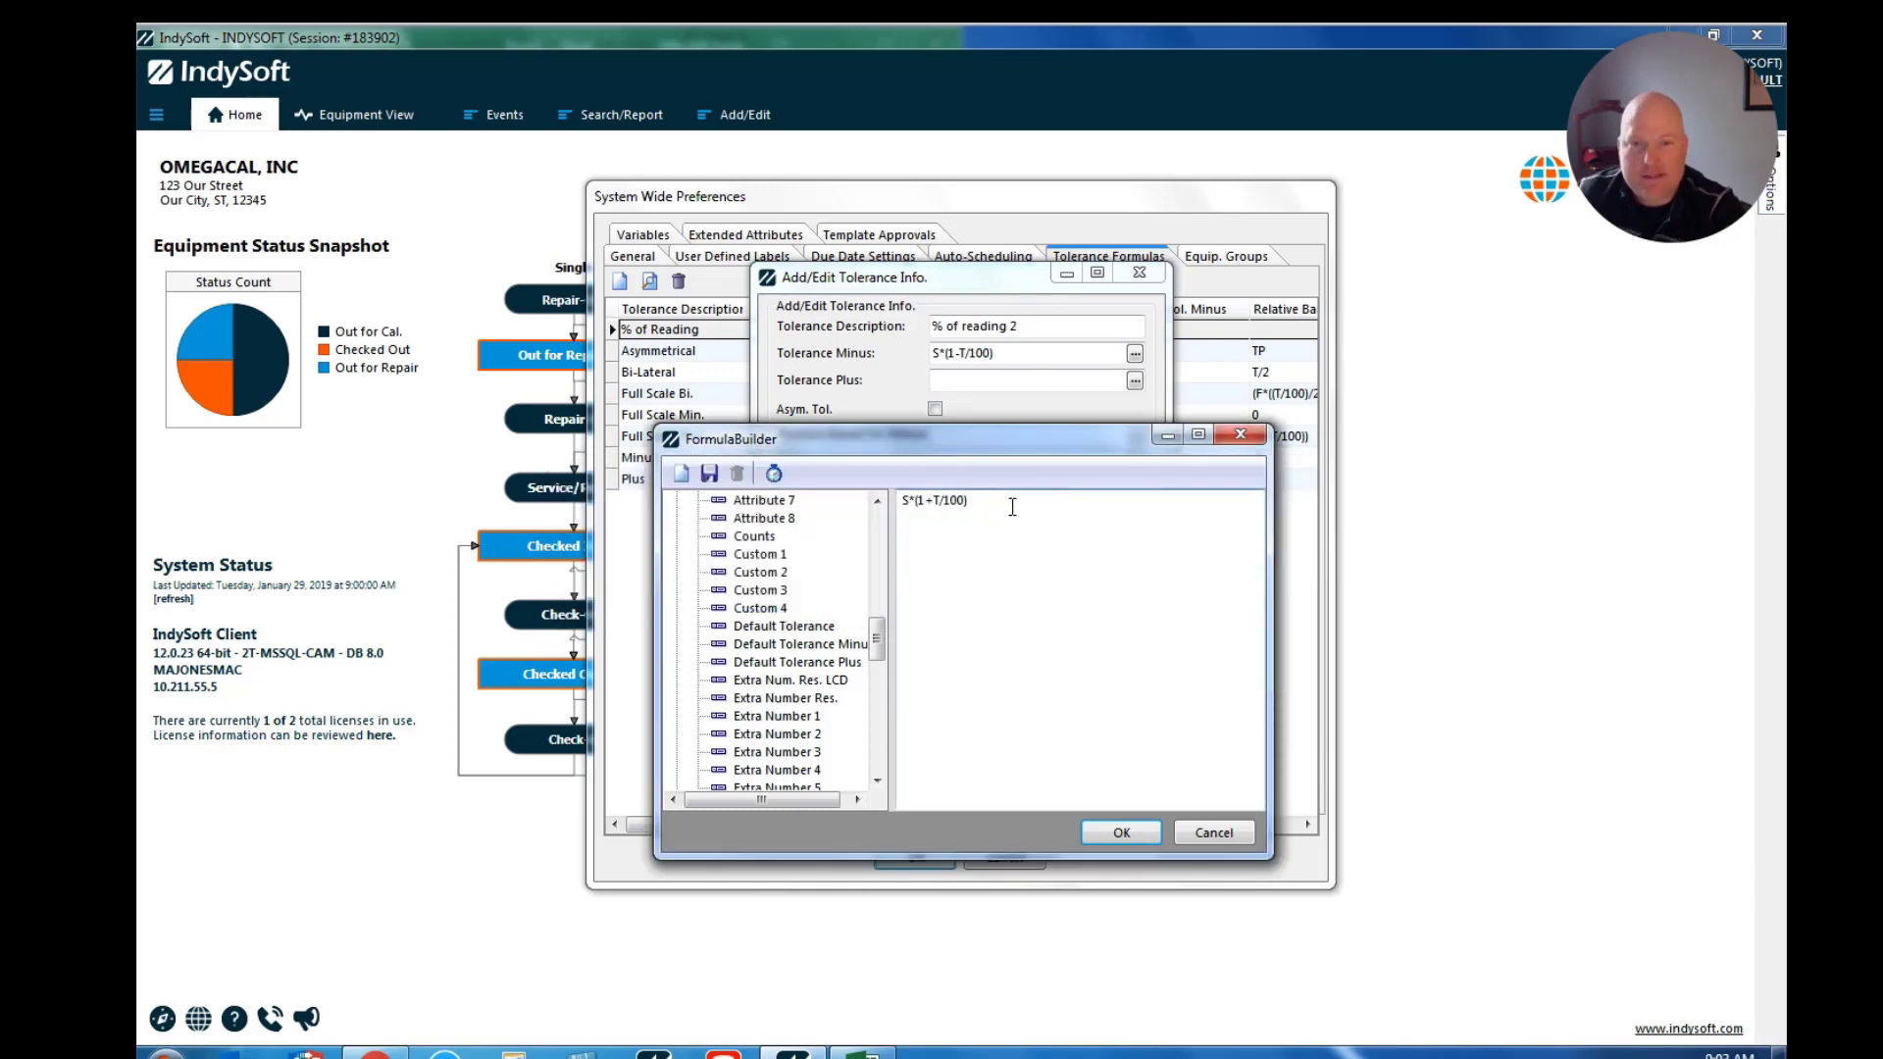
left_click(1123, 832)
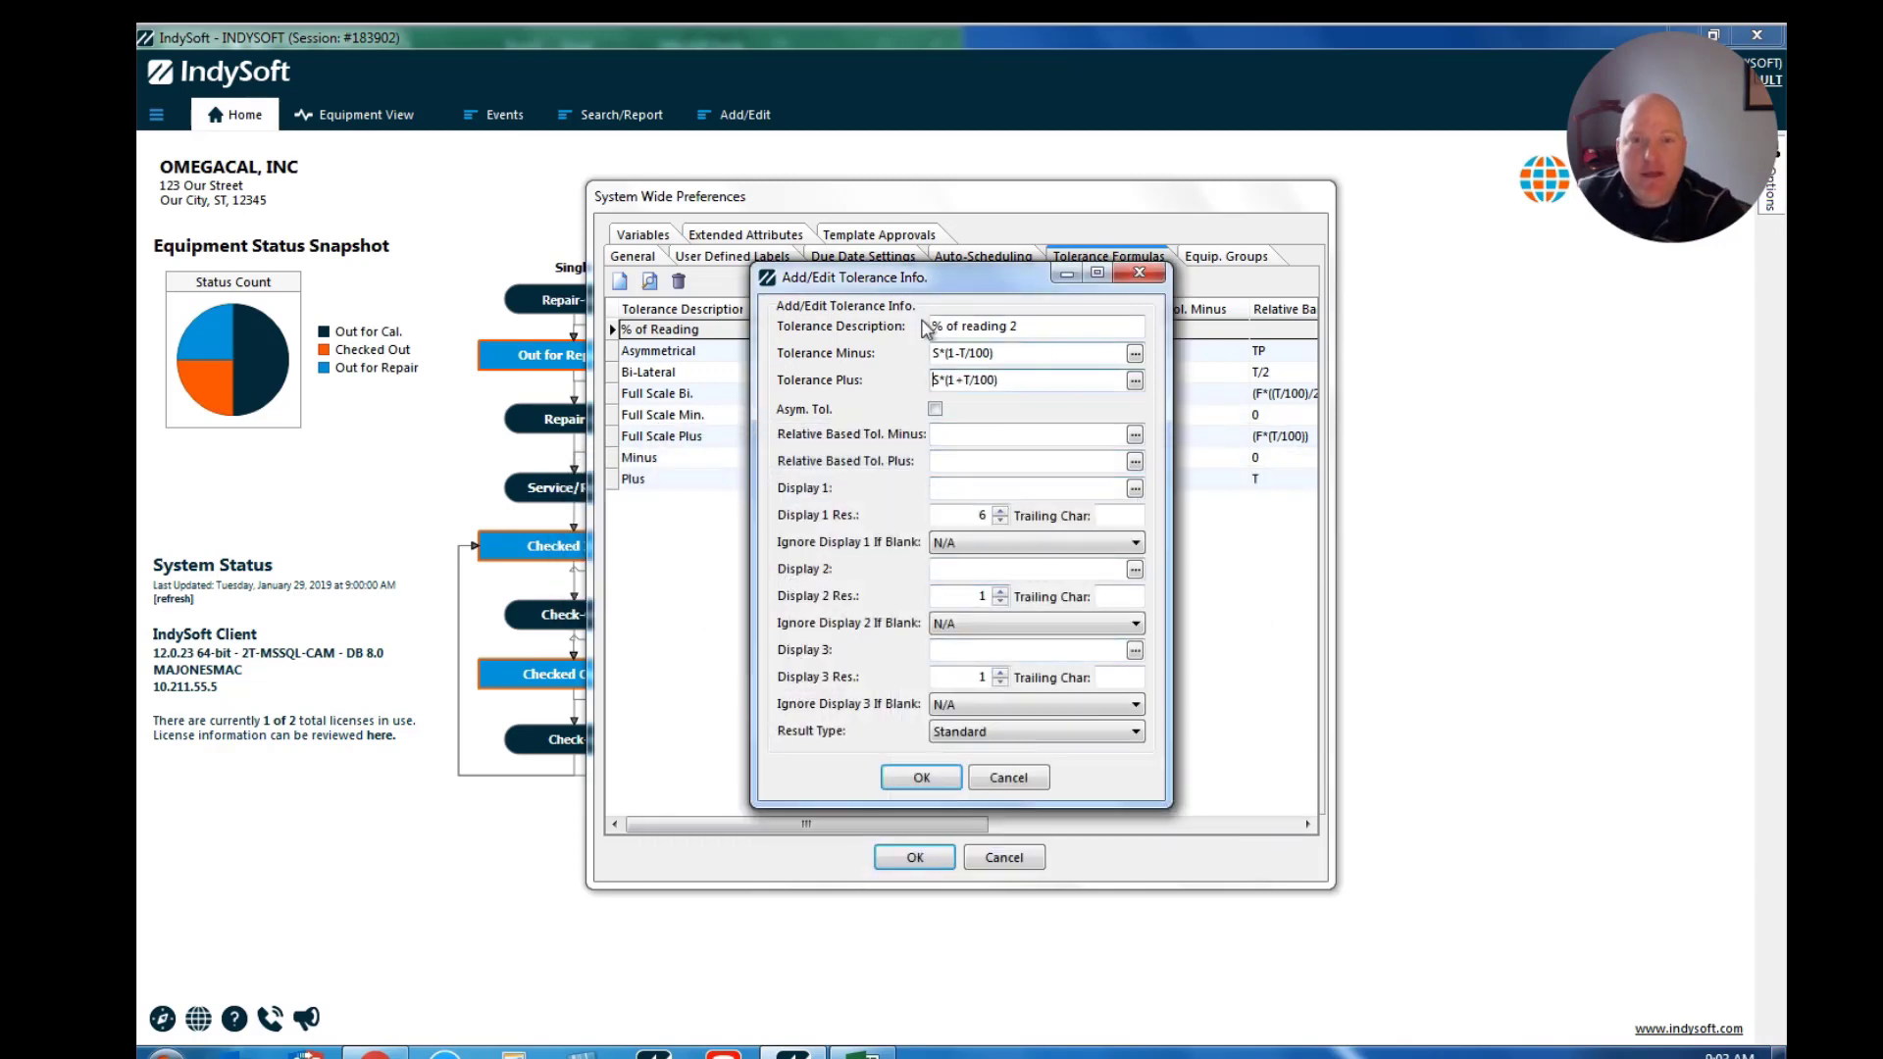
Save the '% of reading 2' tolerance, close System Wide Preferences, and return to gage MJ2's equipment view.
left_click_drag(1054, 333, 831, 330)
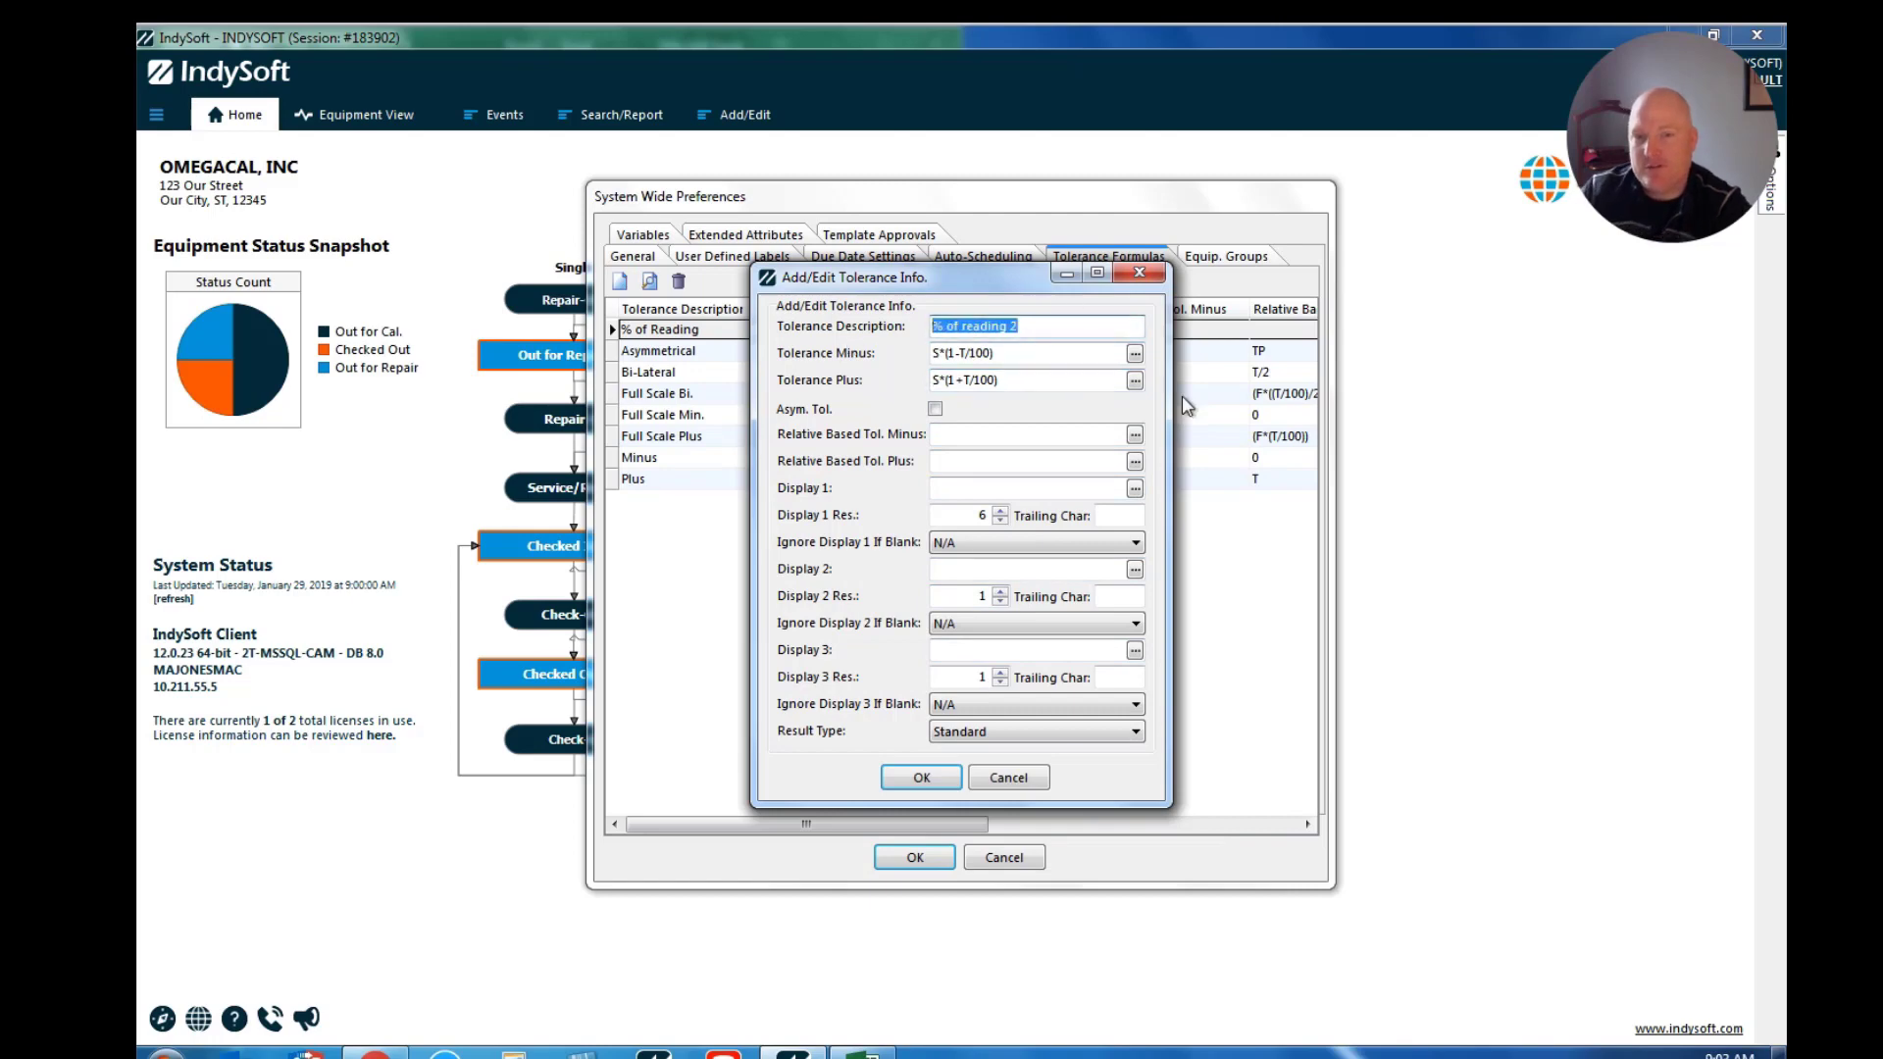
left_click(922, 775)
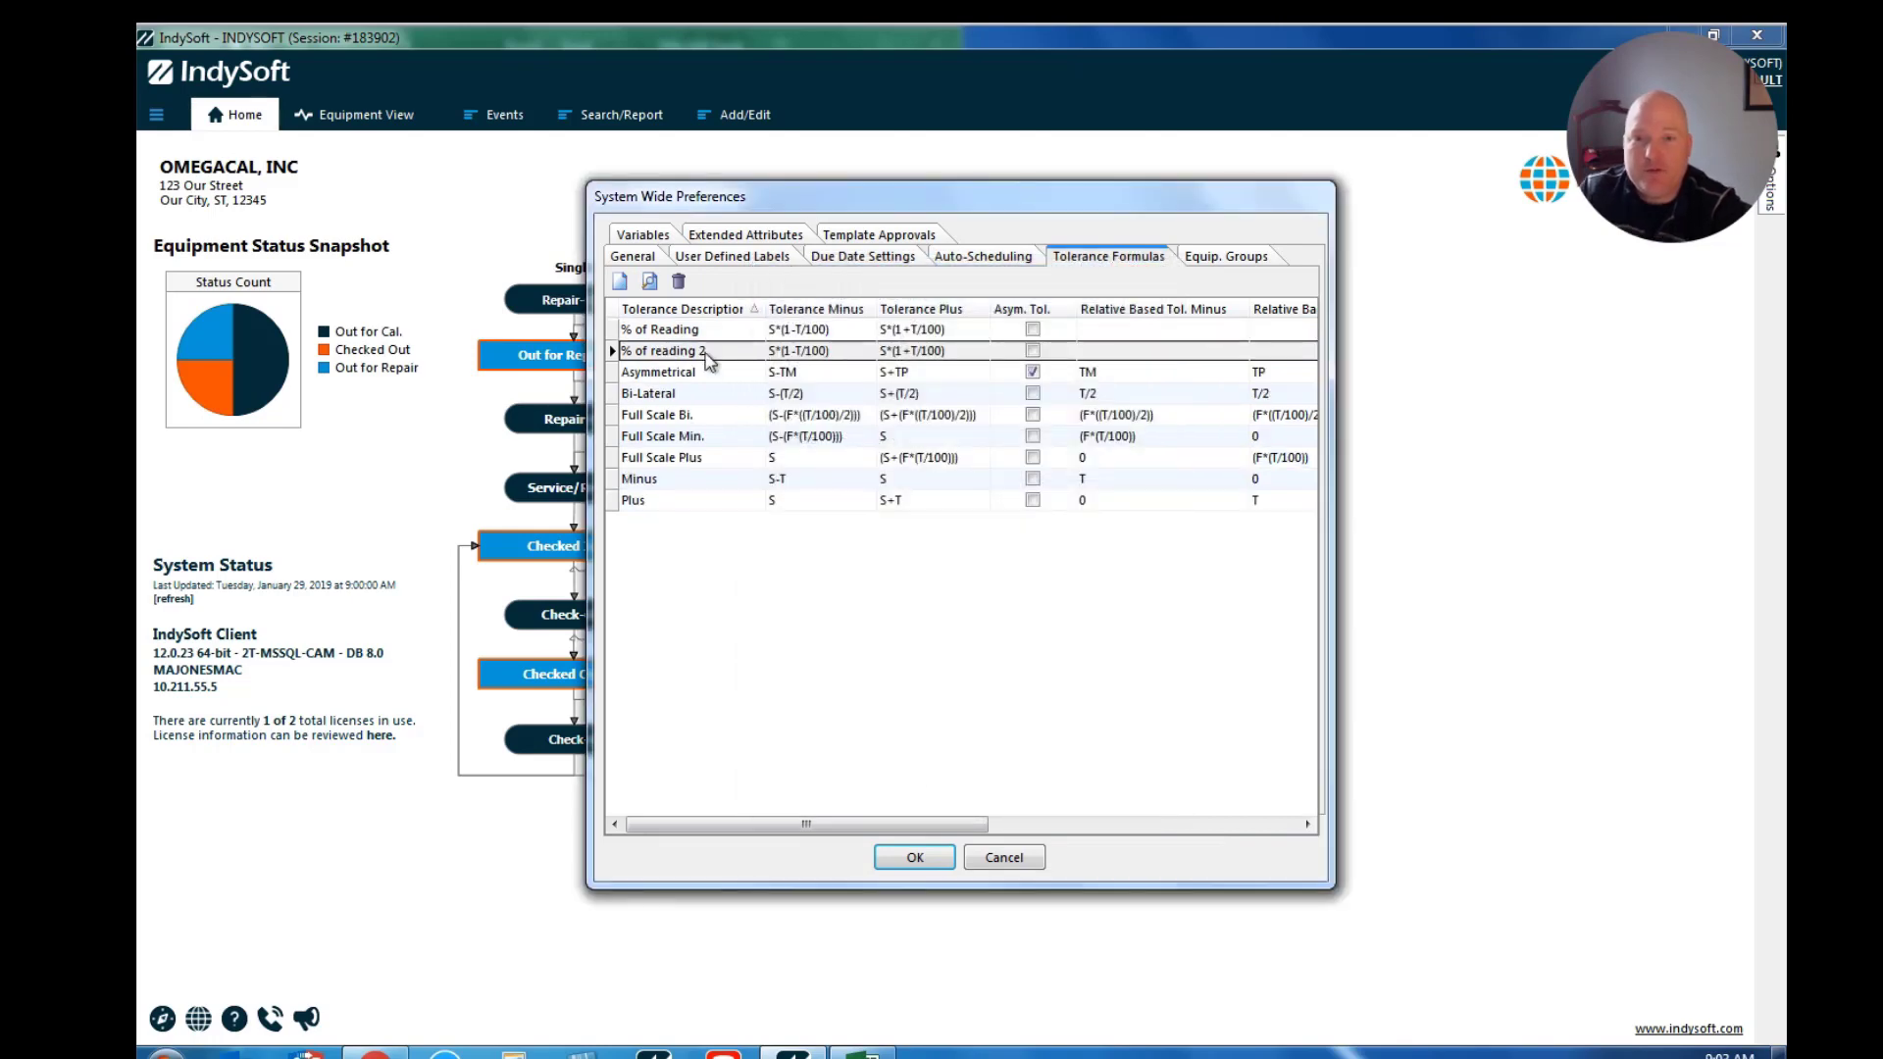
left_click(914, 857)
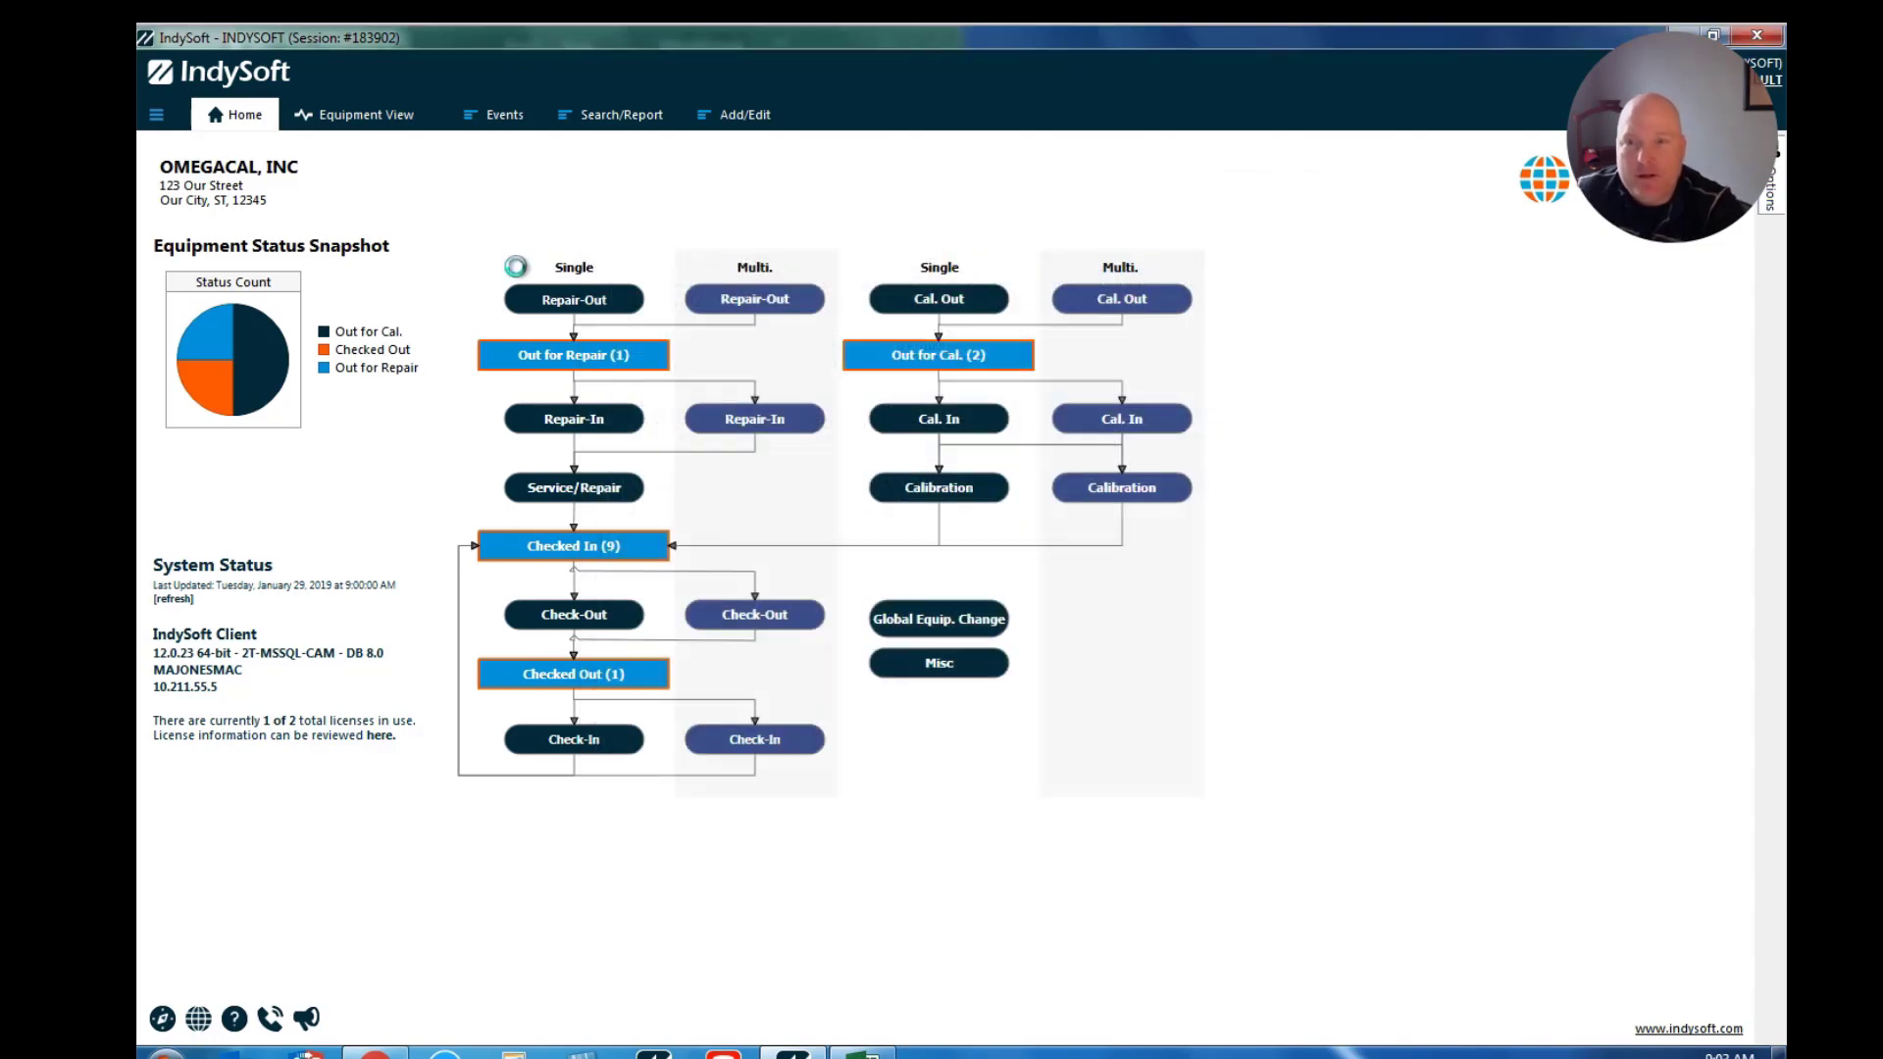
left_click(362, 112)
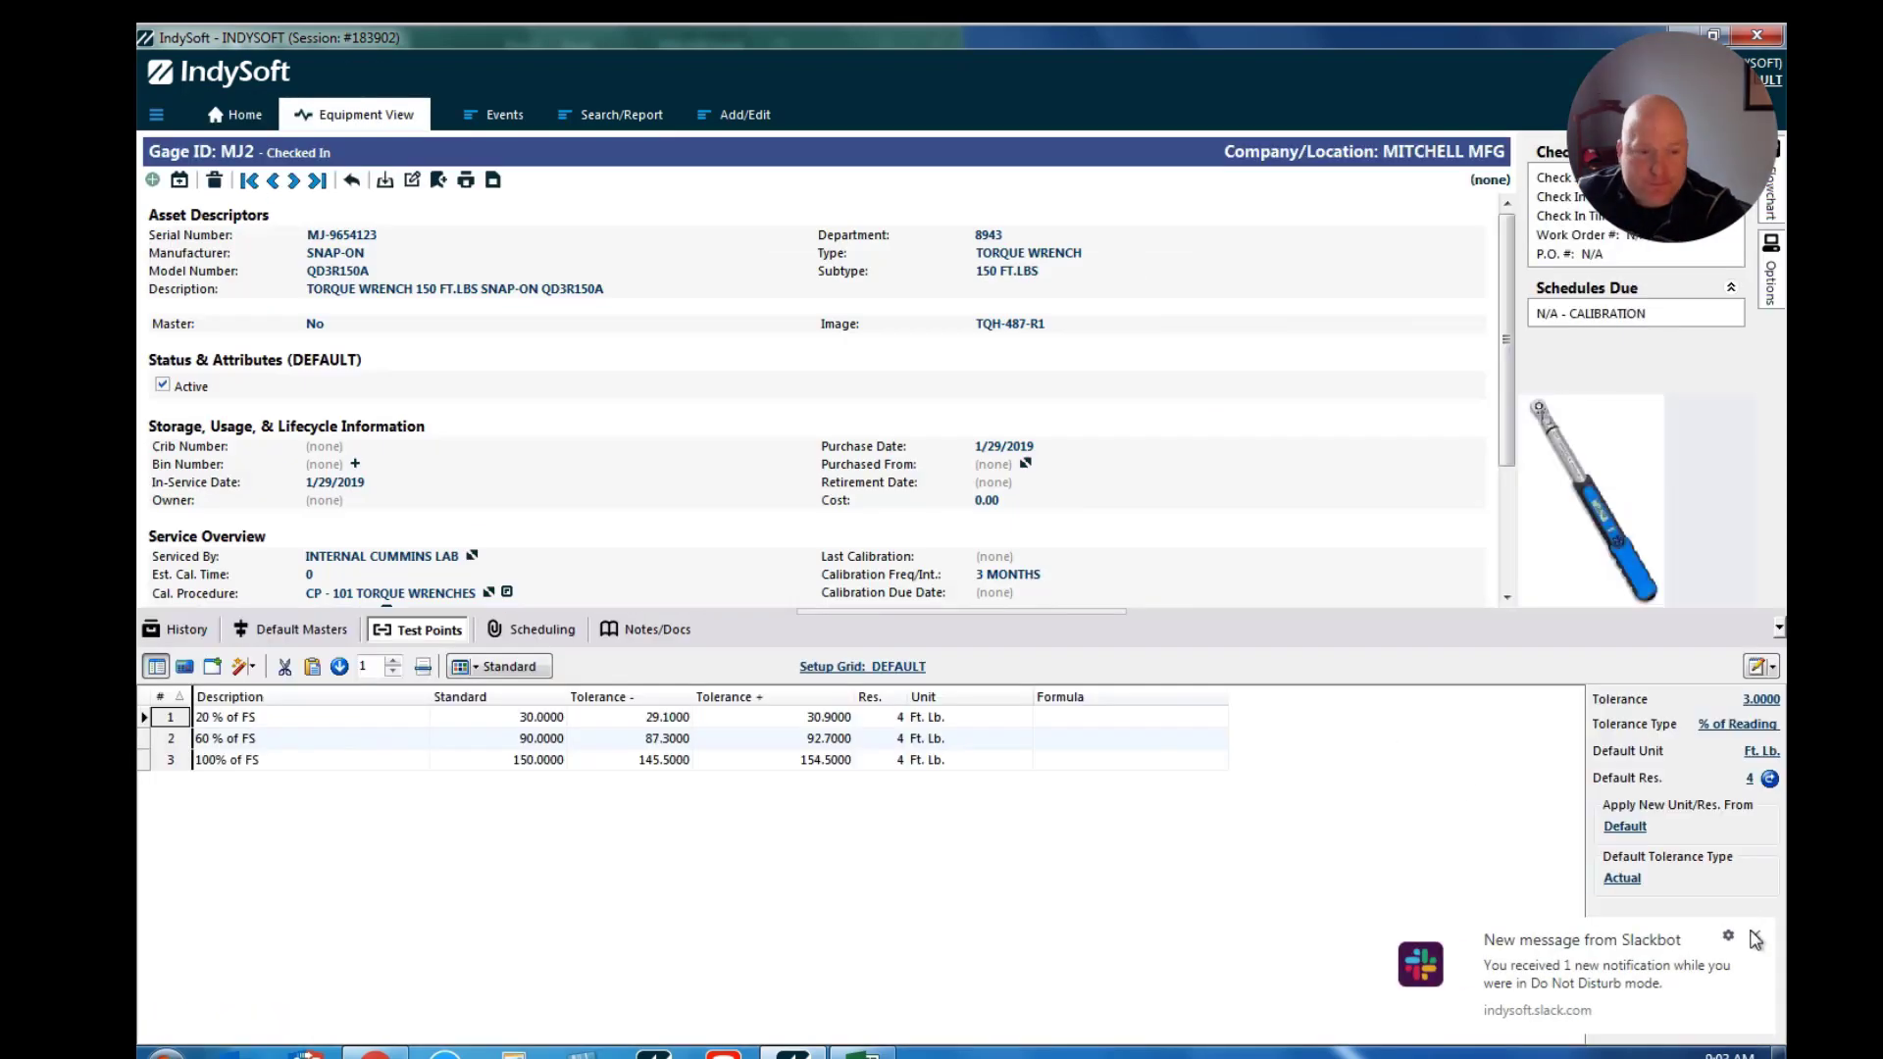
left_click(1755, 939)
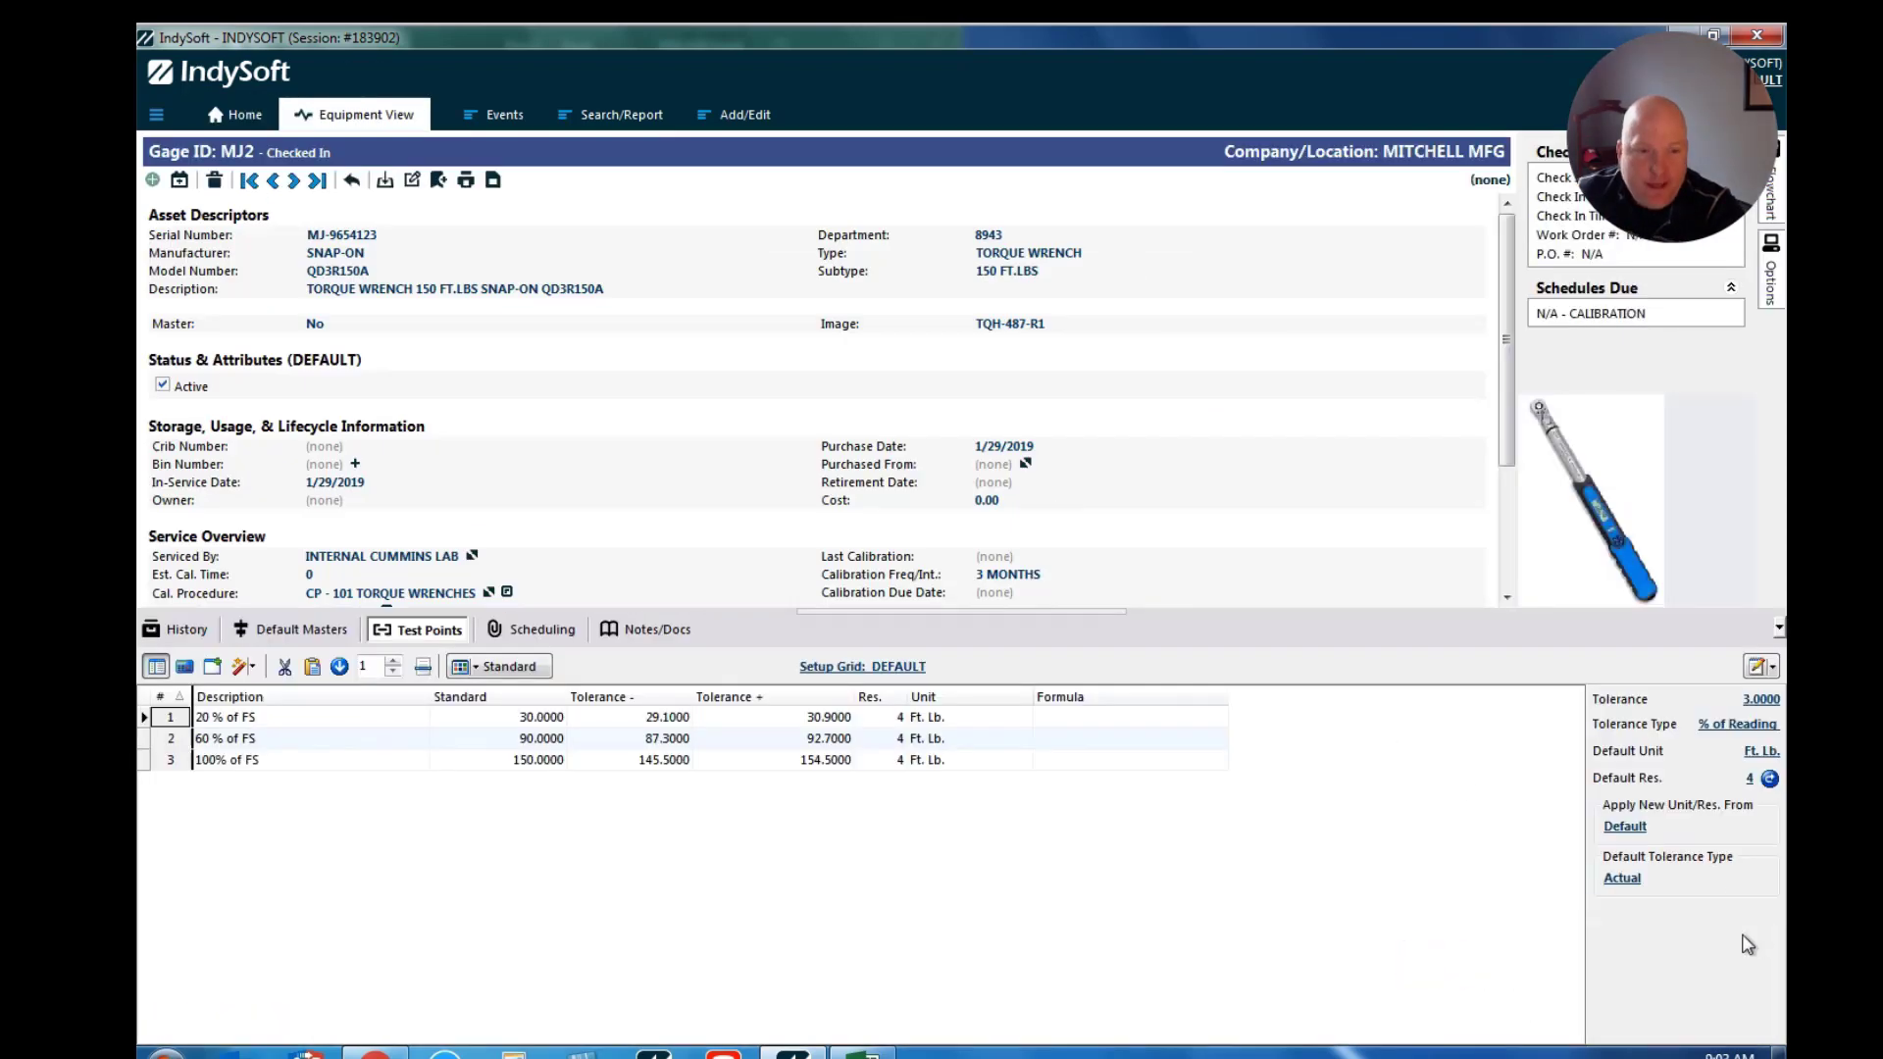
Change MJ2's default tolerance type to '% of reading 2'.
left_click(1738, 726)
left_click(1672, 775)
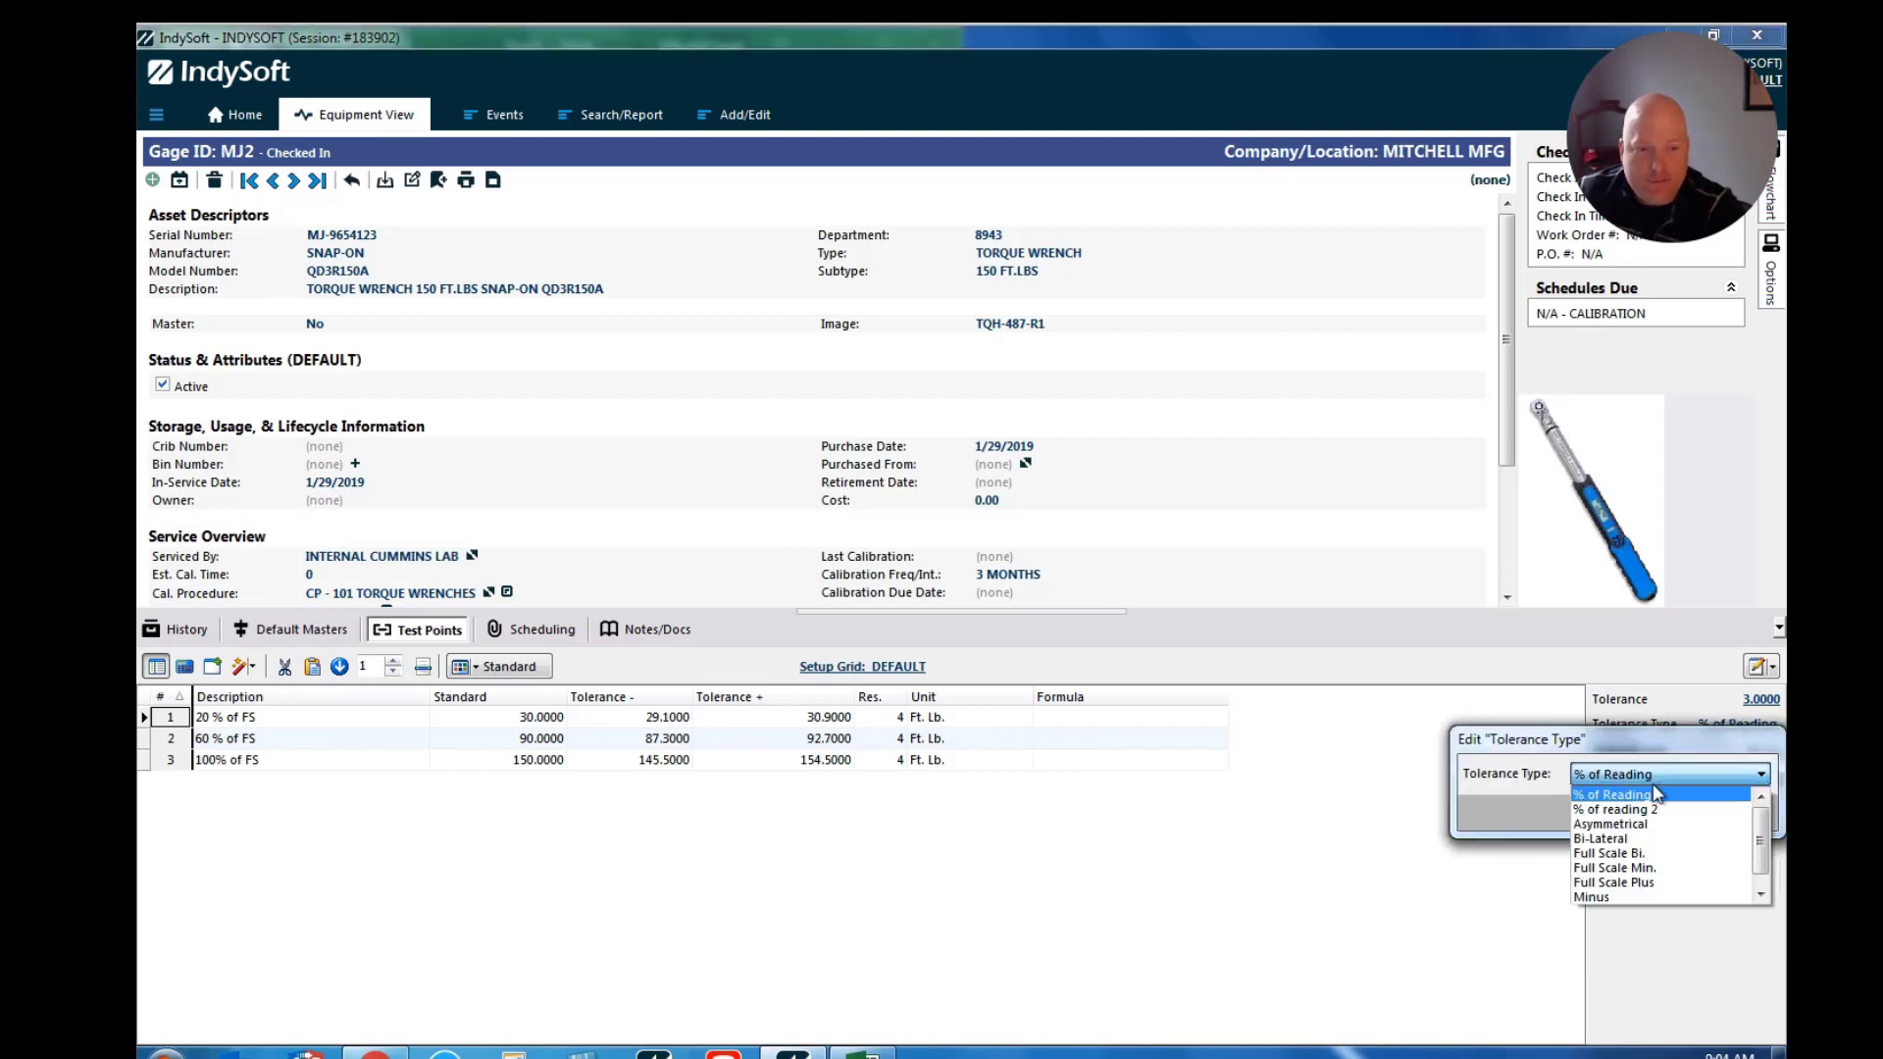
left_click(1621, 811)
left_click(1733, 820)
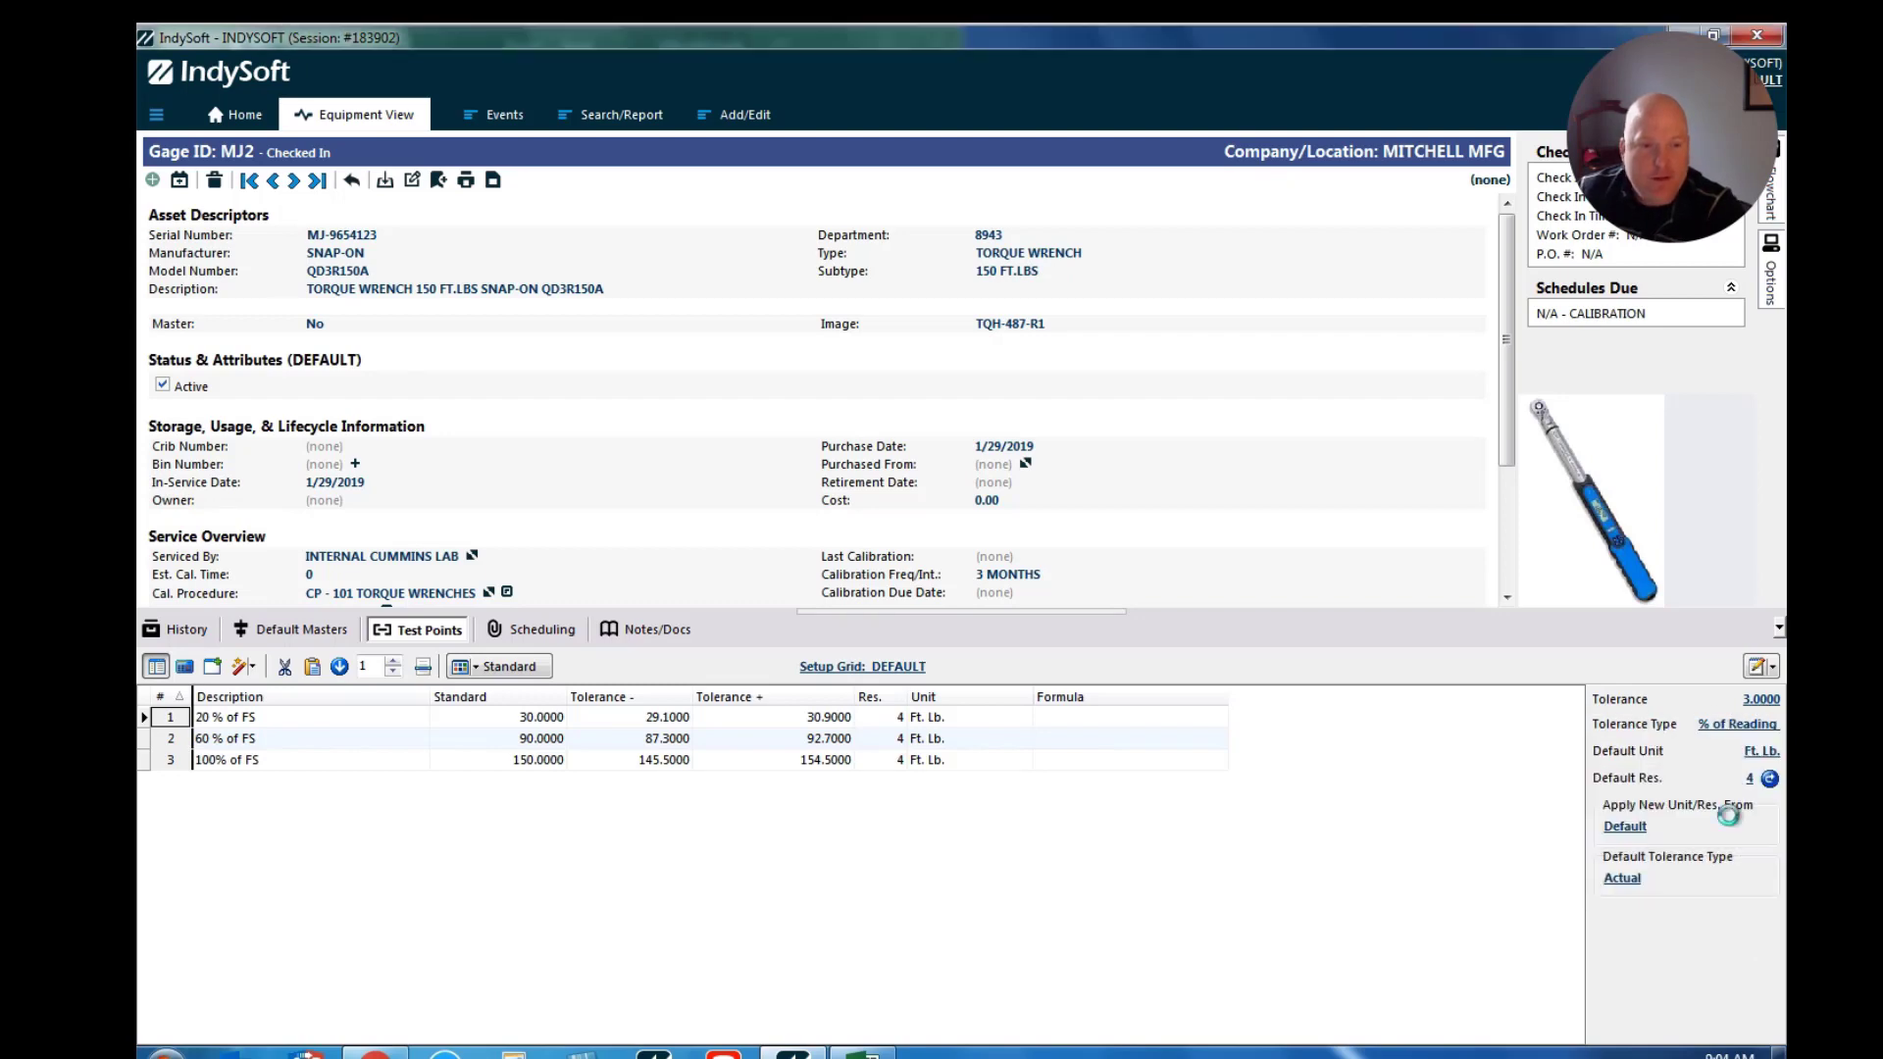
Set MJ2's default tolerance value to 5.
left_click(1766, 702)
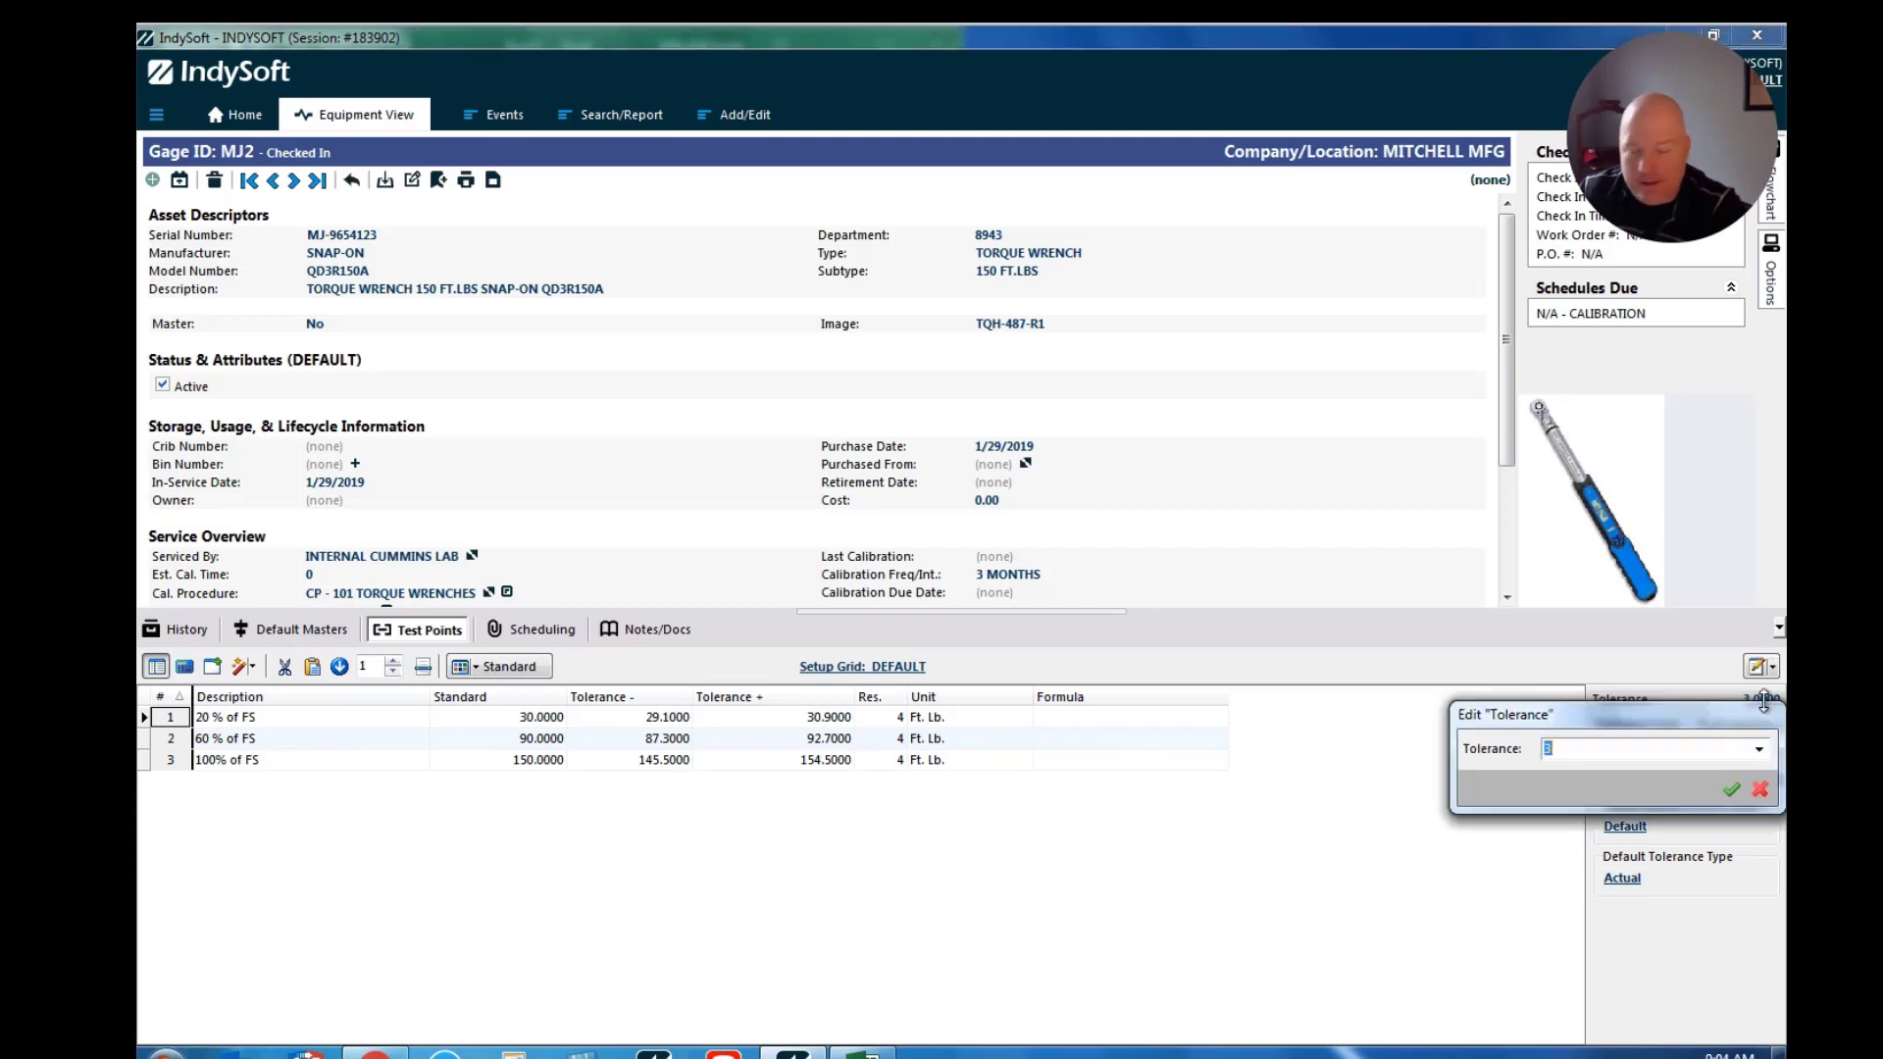
type("5")
key("Return")
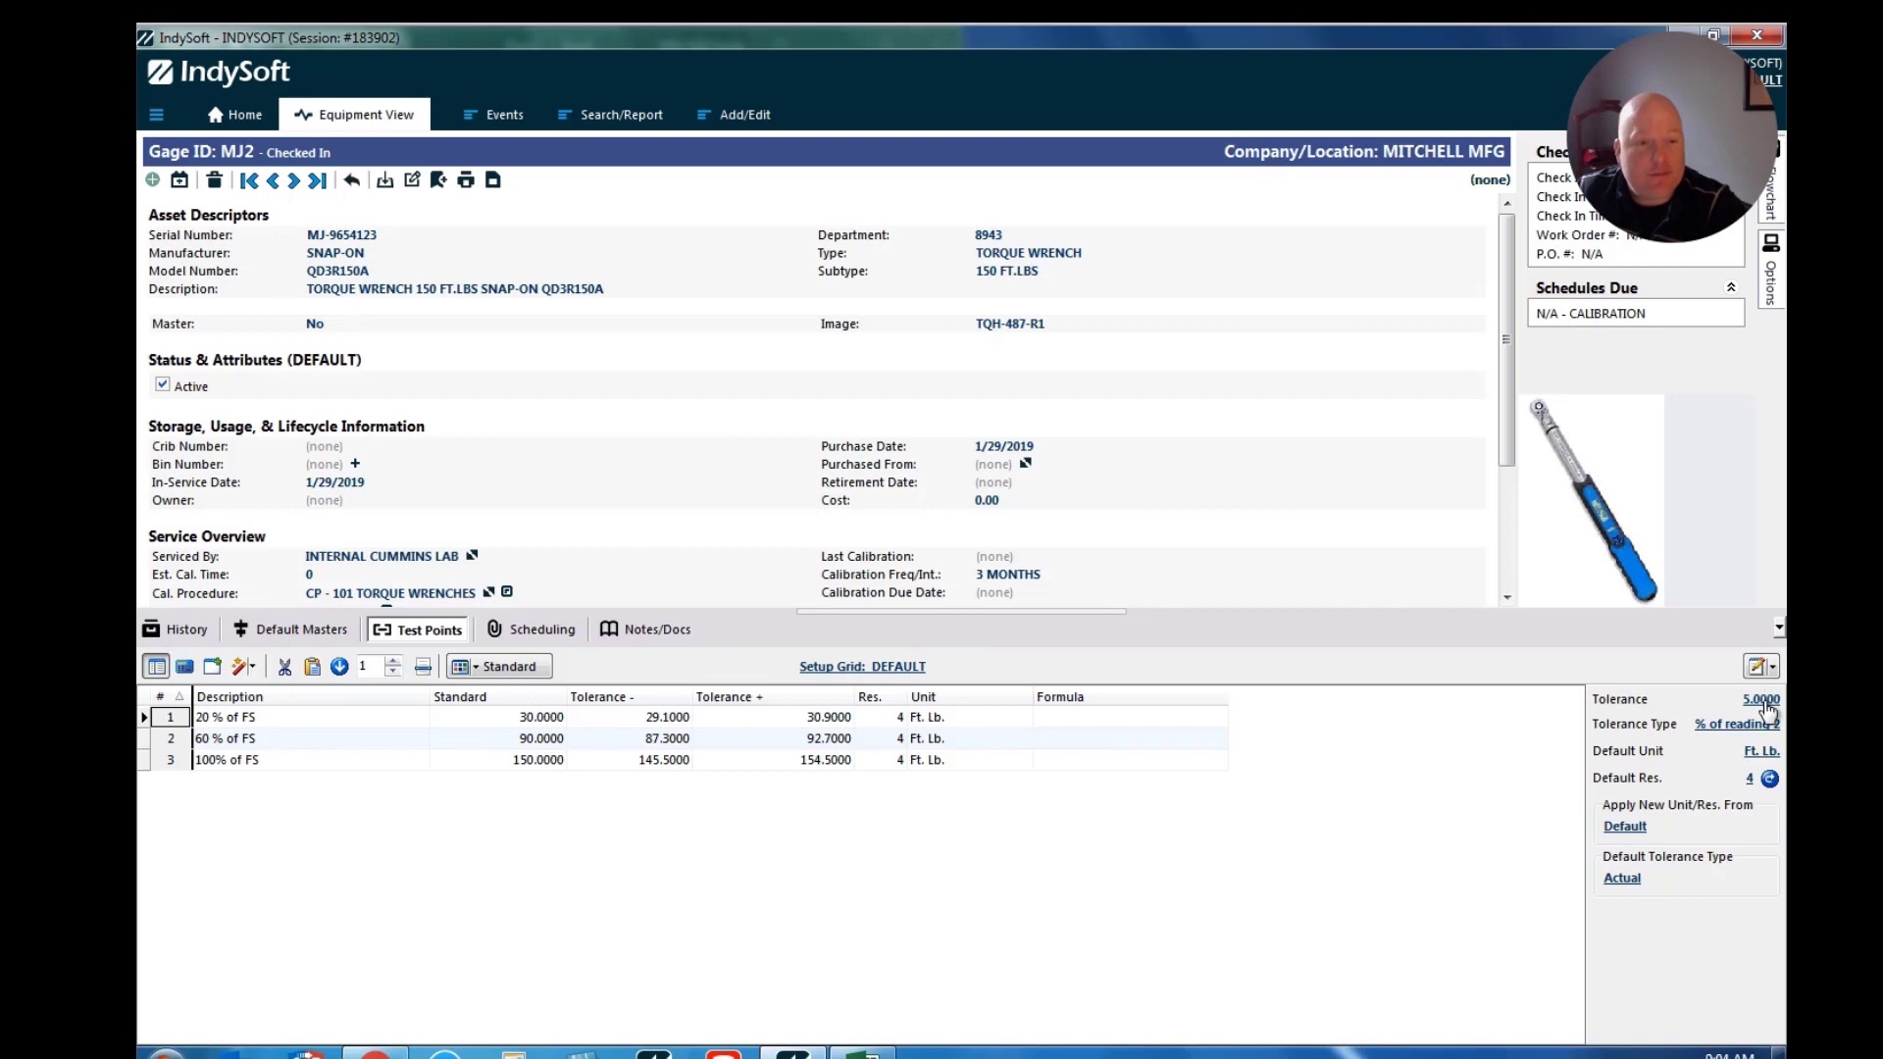
left_click(531, 716)
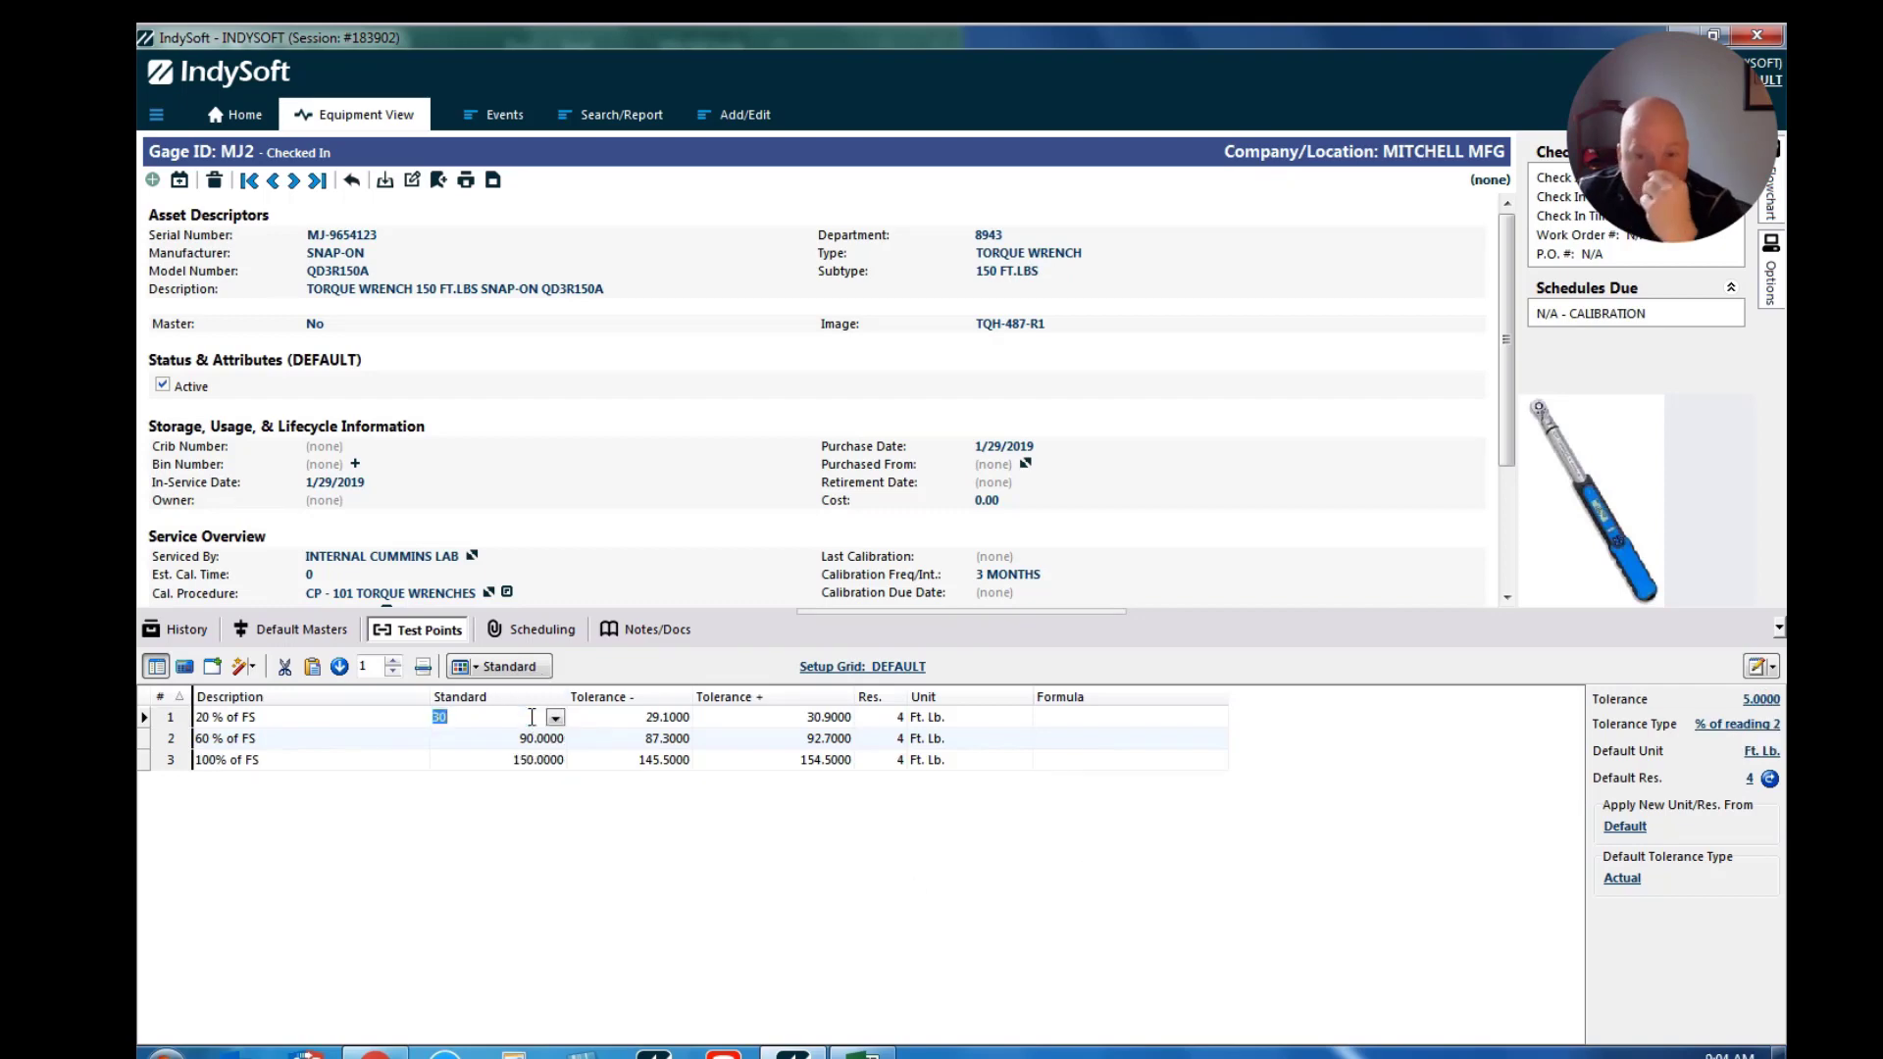
Reapply all tolerances/formulas for 5% limits, then add a fourth test point at 100.
right_click(529, 716)
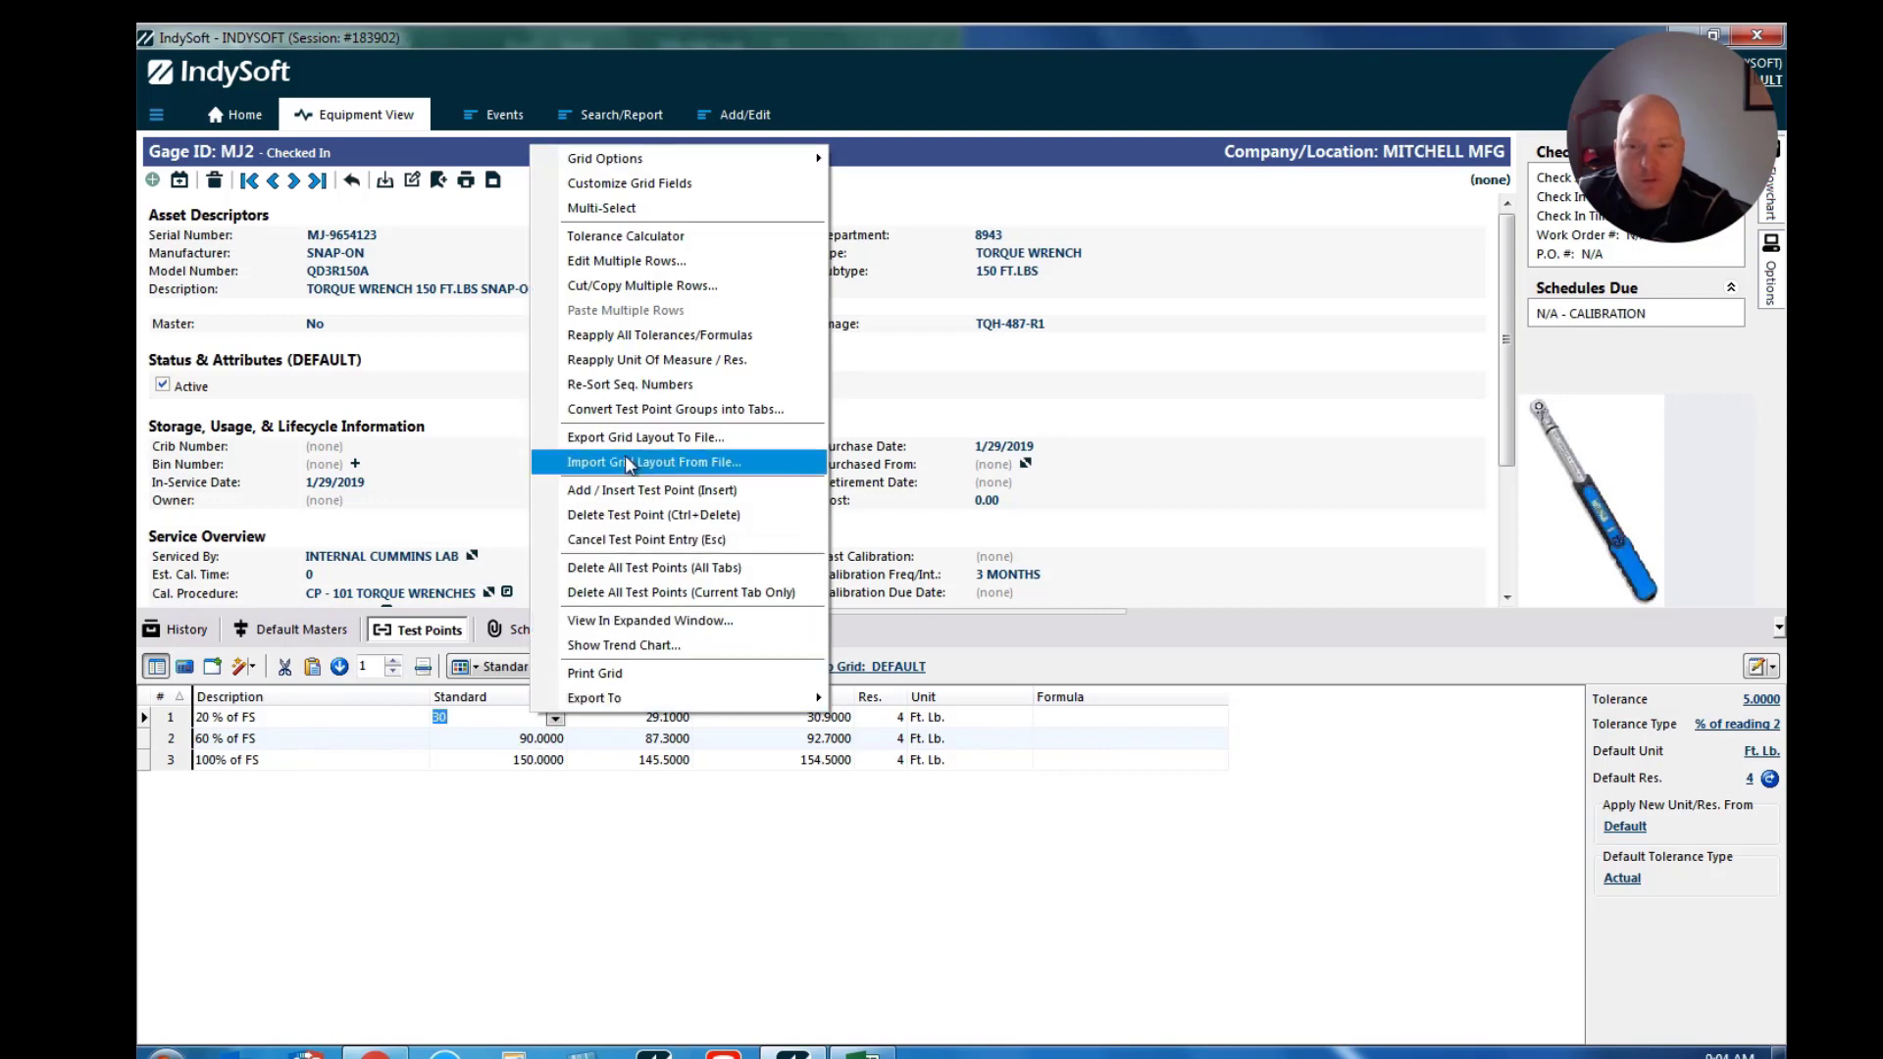
left_click(671, 335)
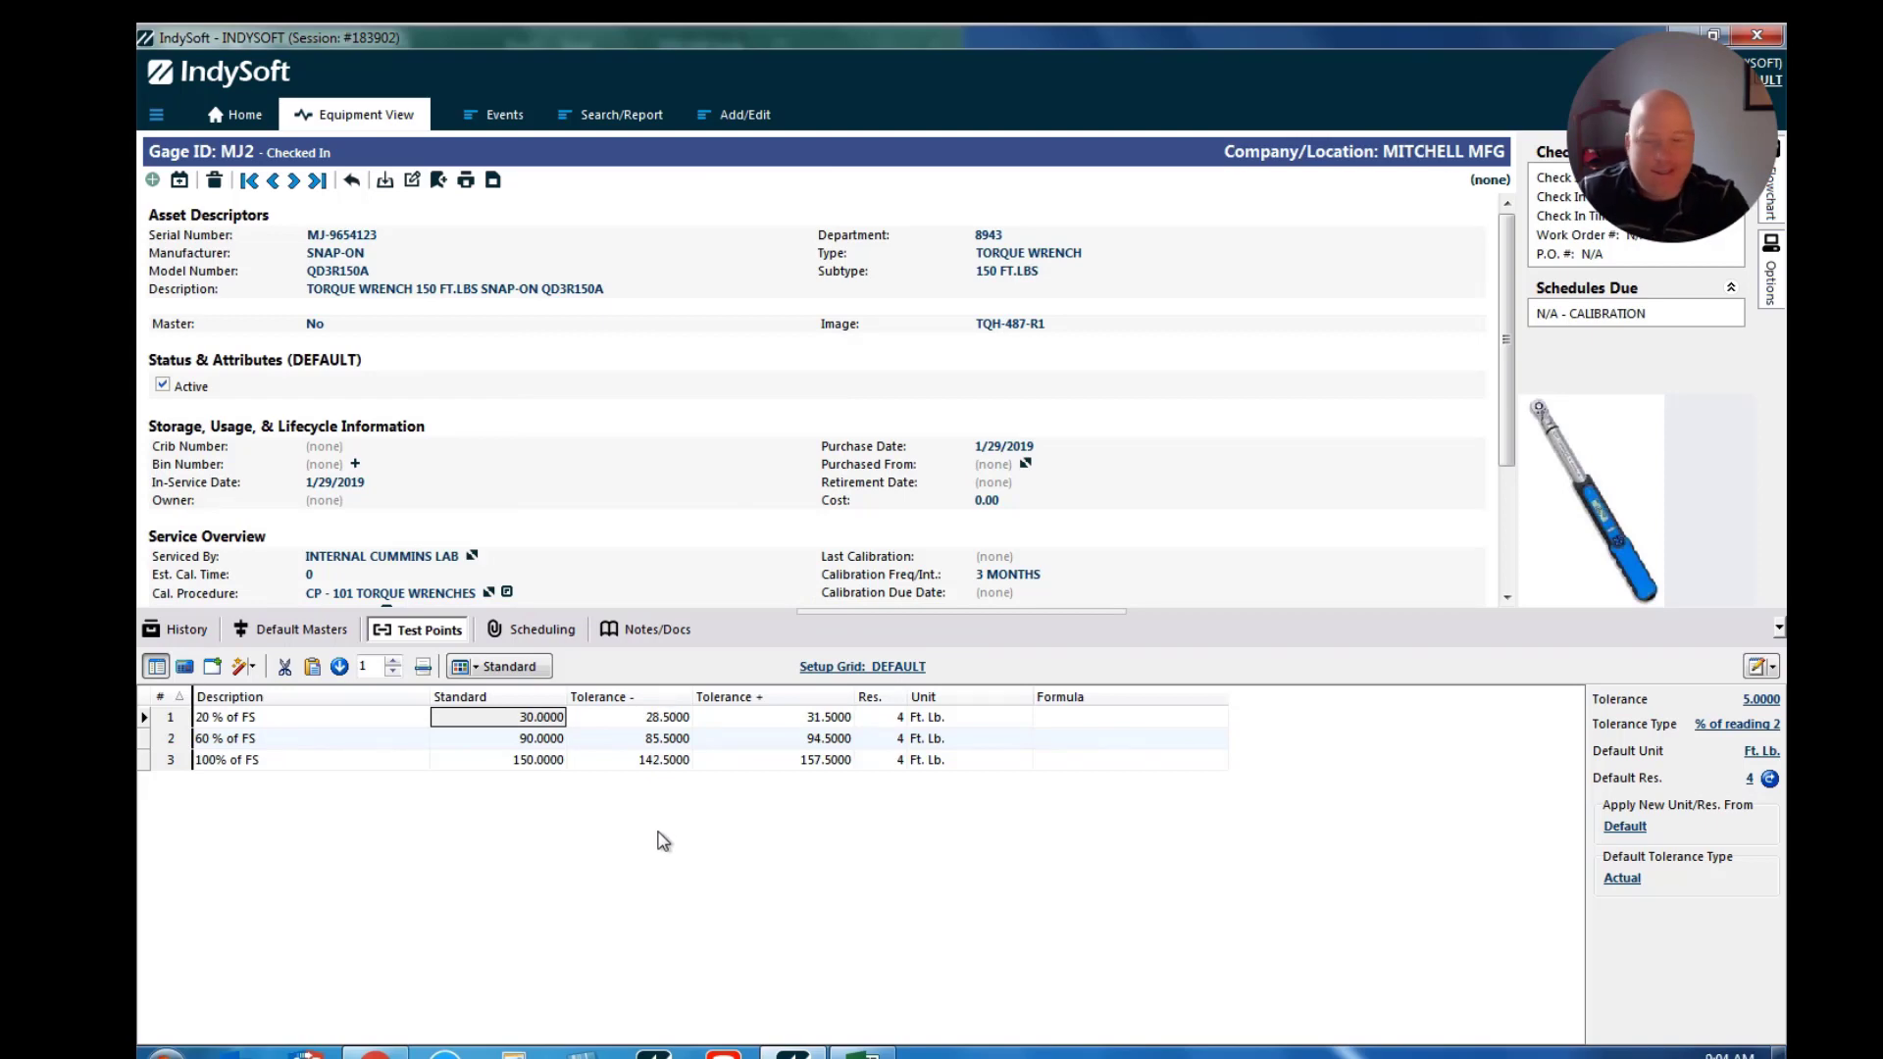
left_click(528, 760)
key("Down")
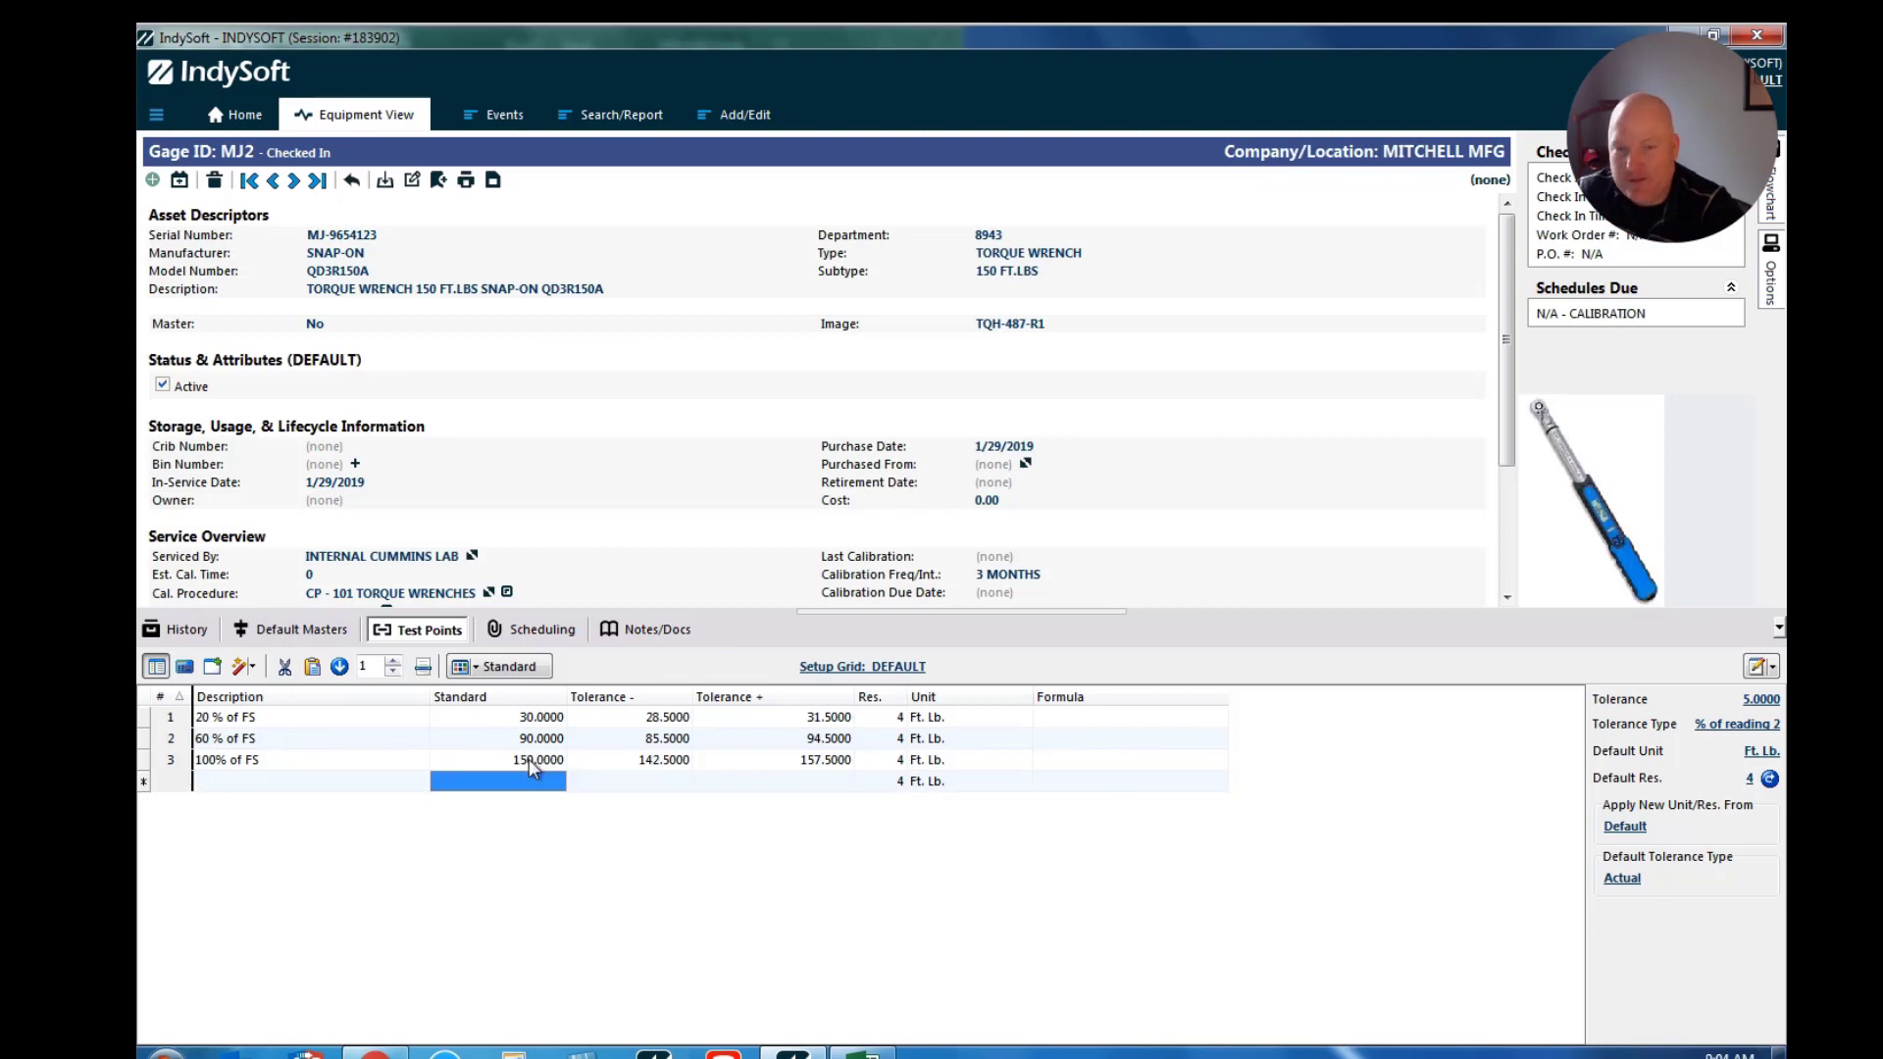
type("100")
key("Return")
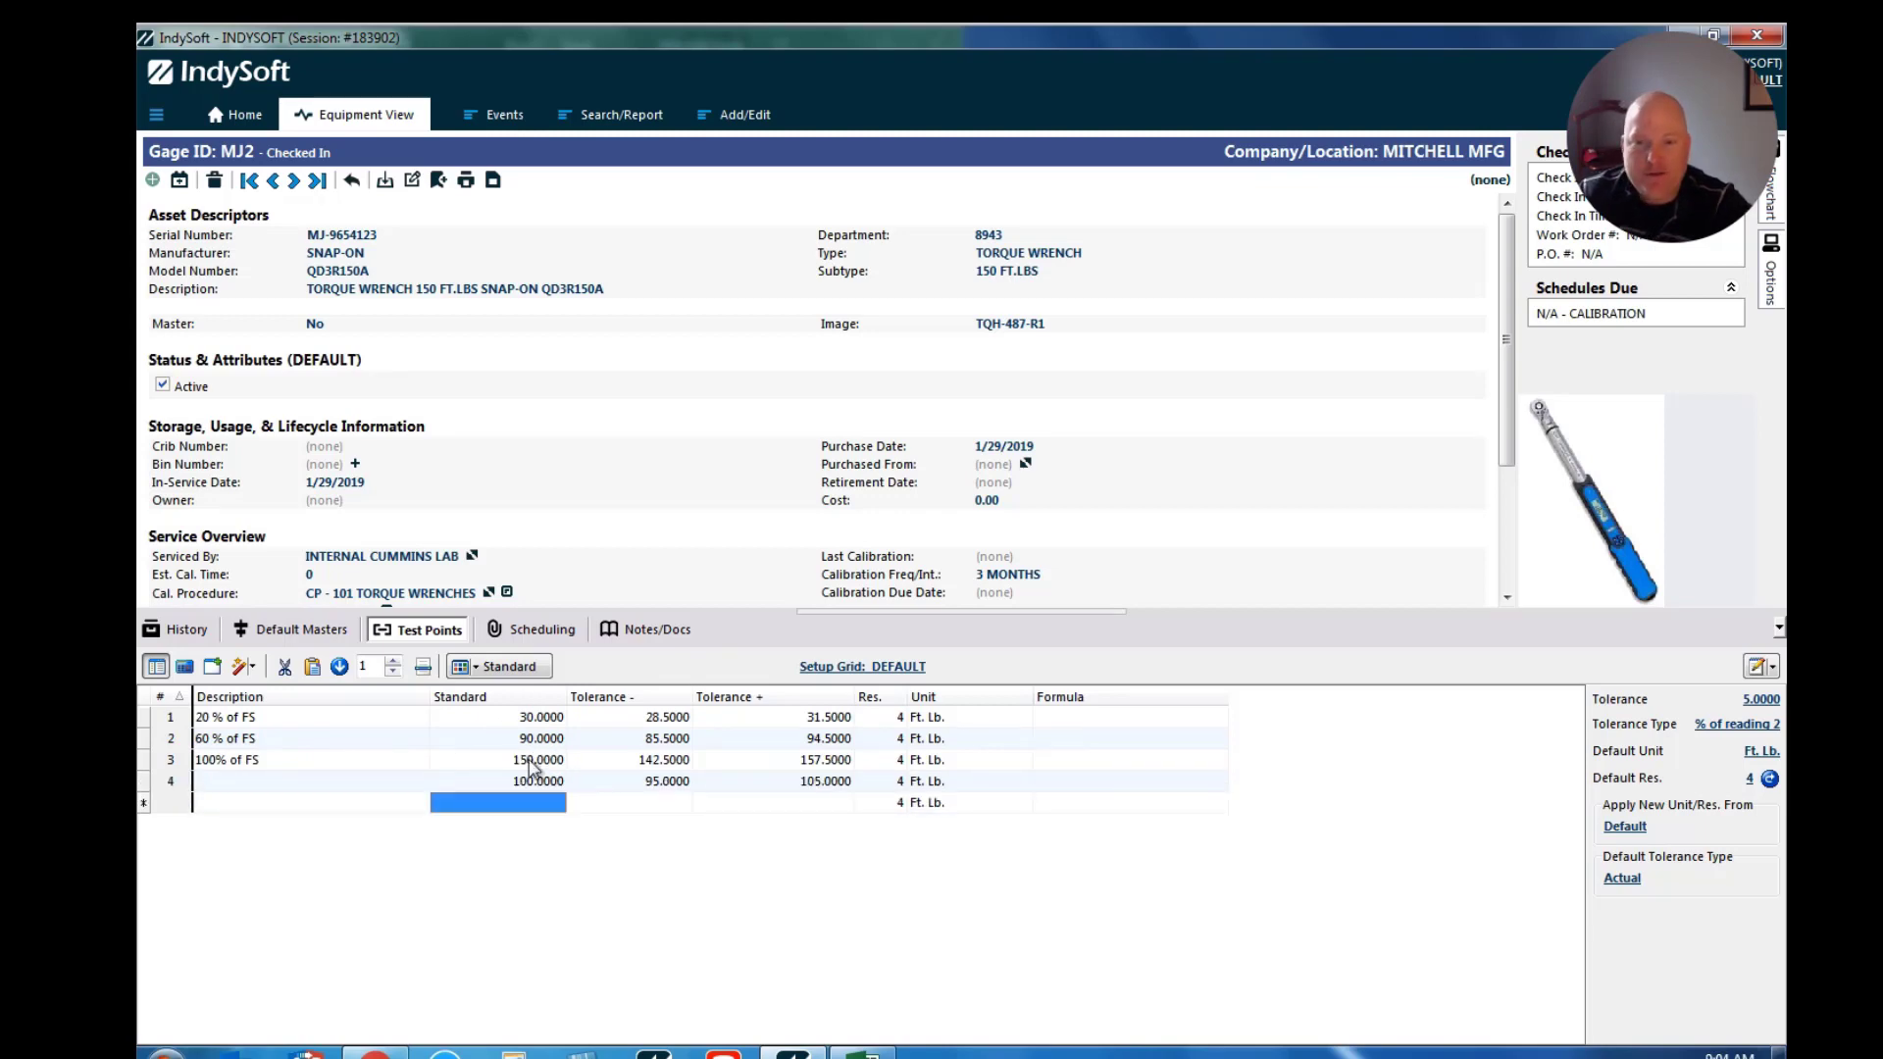
key("Up")
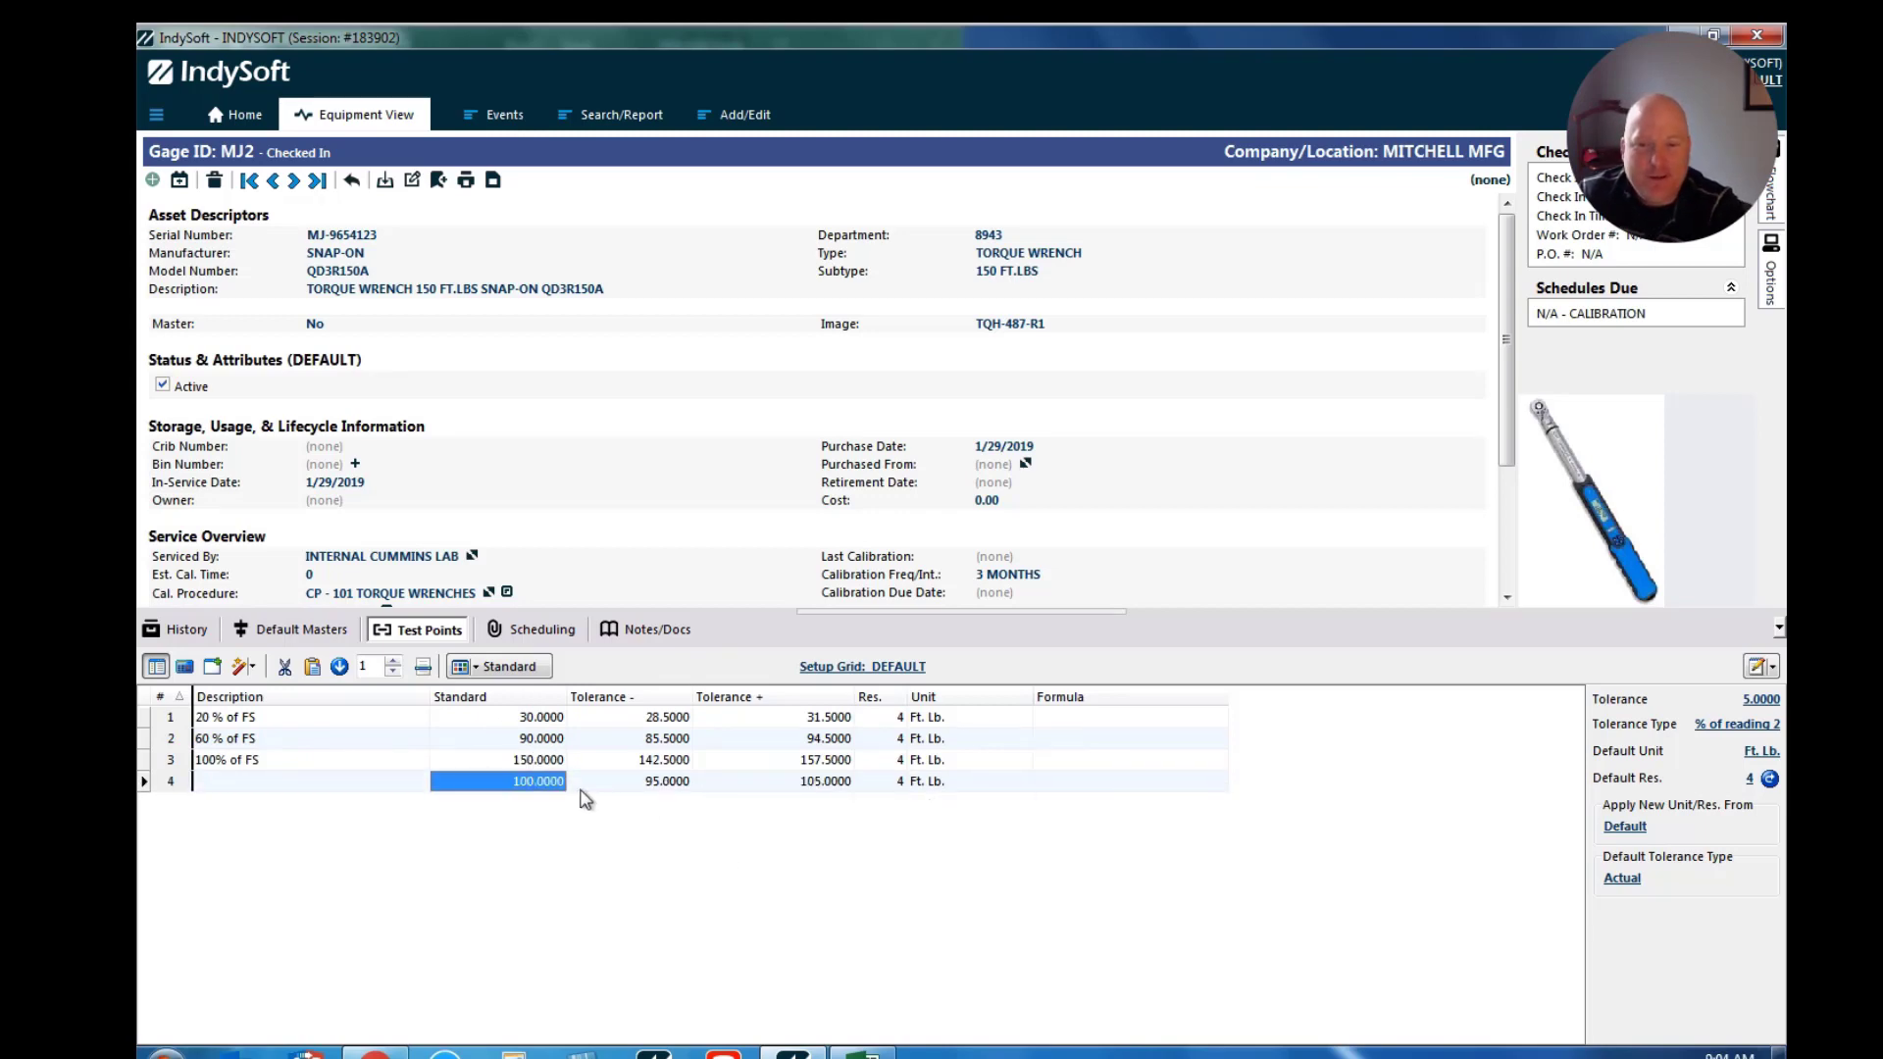